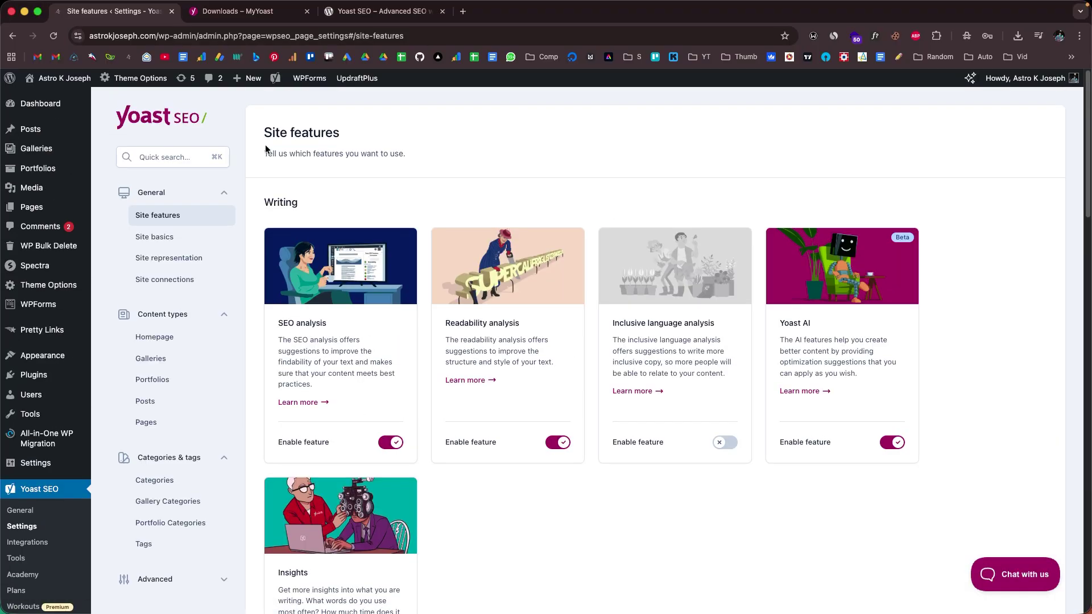
- Preview Yoast's AI-generated meta description suggestions for the post
{"action": "scroll", "coordinate": [670, 346], "scroll_direction": "down", "scroll_amount": 5}
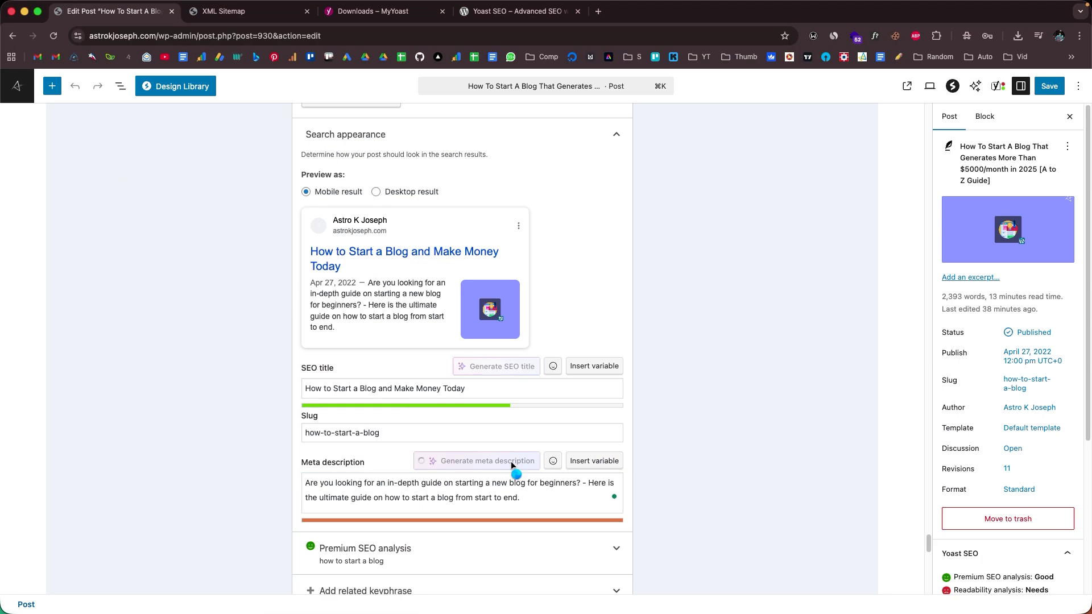
{"action": "left_click", "coordinate": [500, 463]}
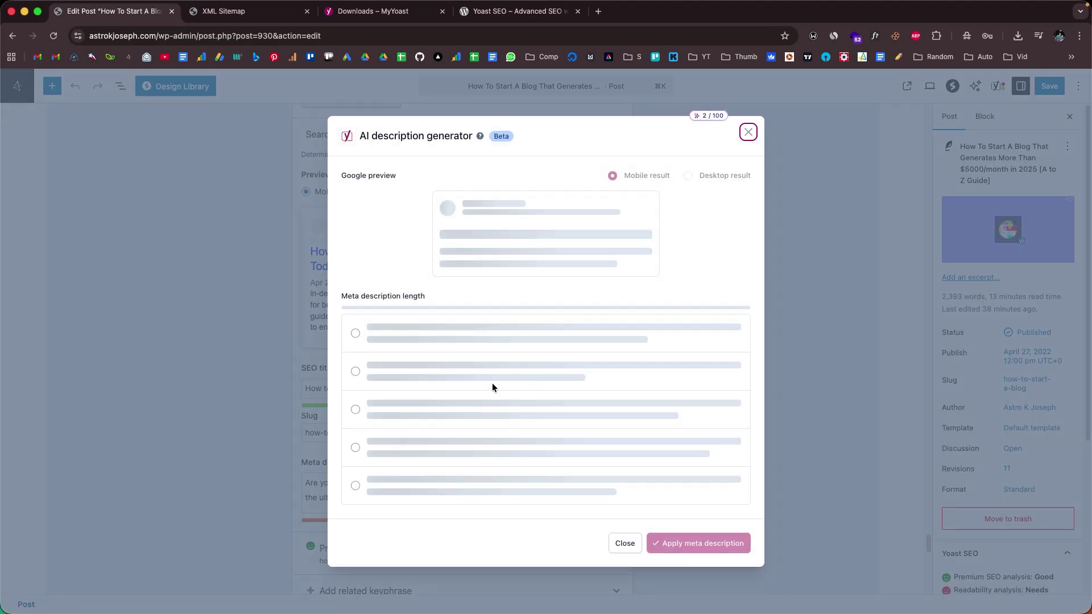
{"action": "scroll", "coordinate": [498, 385], "scroll_direction": "down", "scroll_amount": 3}
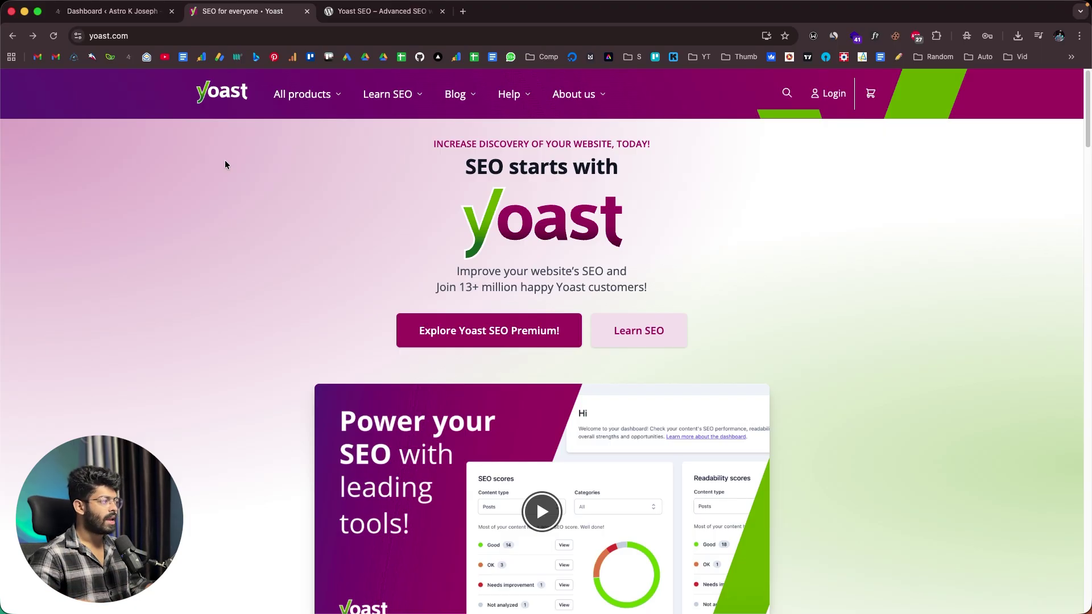
- Browse the yoast.com homepage and the free Yoast SEO plugin's wordpress.org page
{"action": "scroll", "coordinate": [238, 221], "scroll_direction": "down", "scroll_amount": 1}
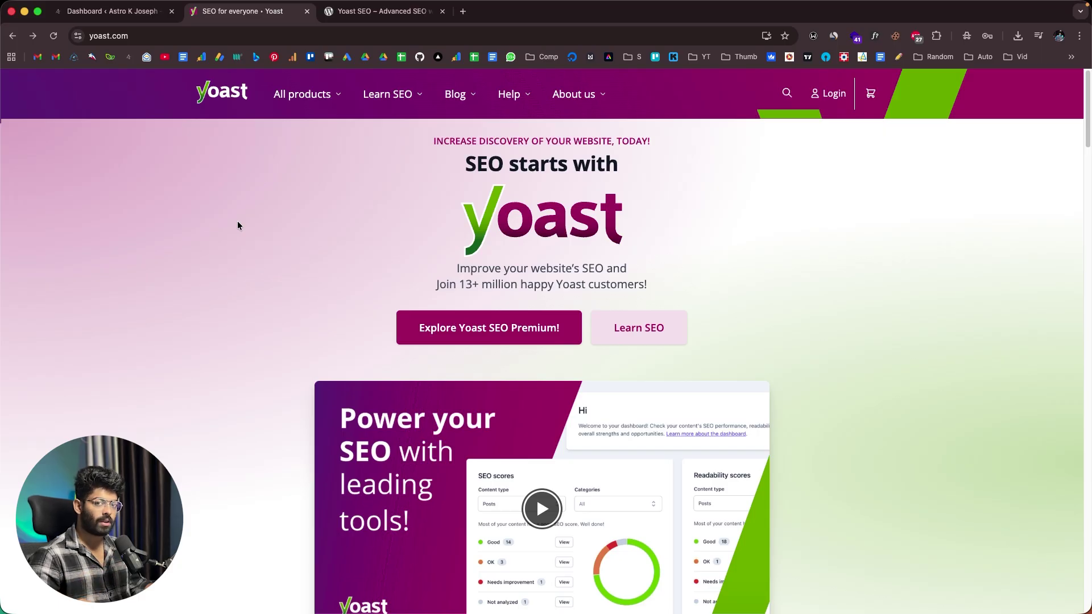
{"action": "scroll", "coordinate": [239, 224], "scroll_direction": "down", "scroll_amount": 3}
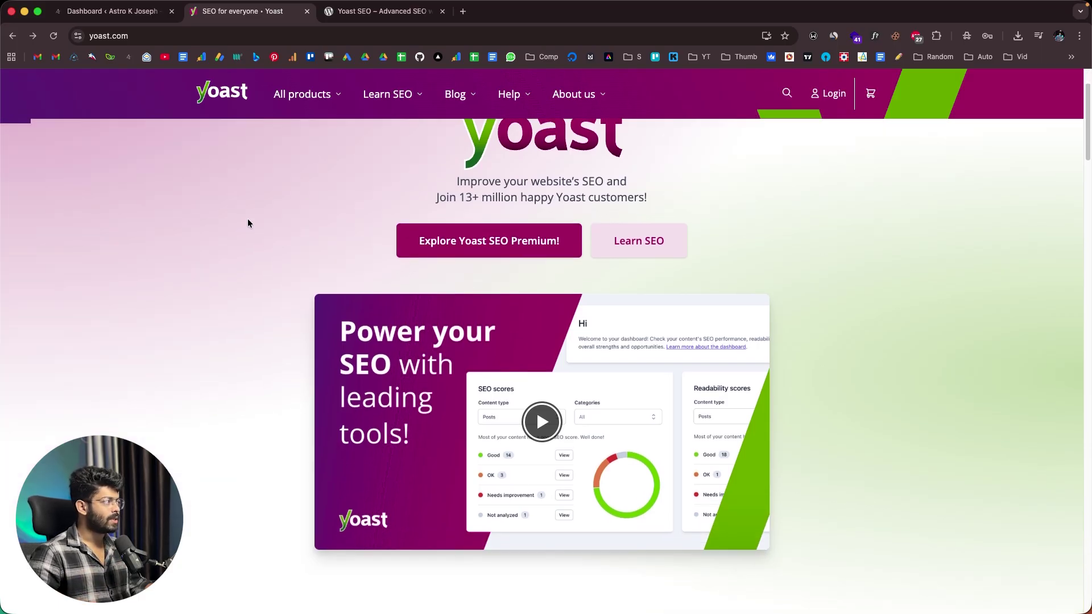
{"action": "left_click", "coordinate": [407, 17]}
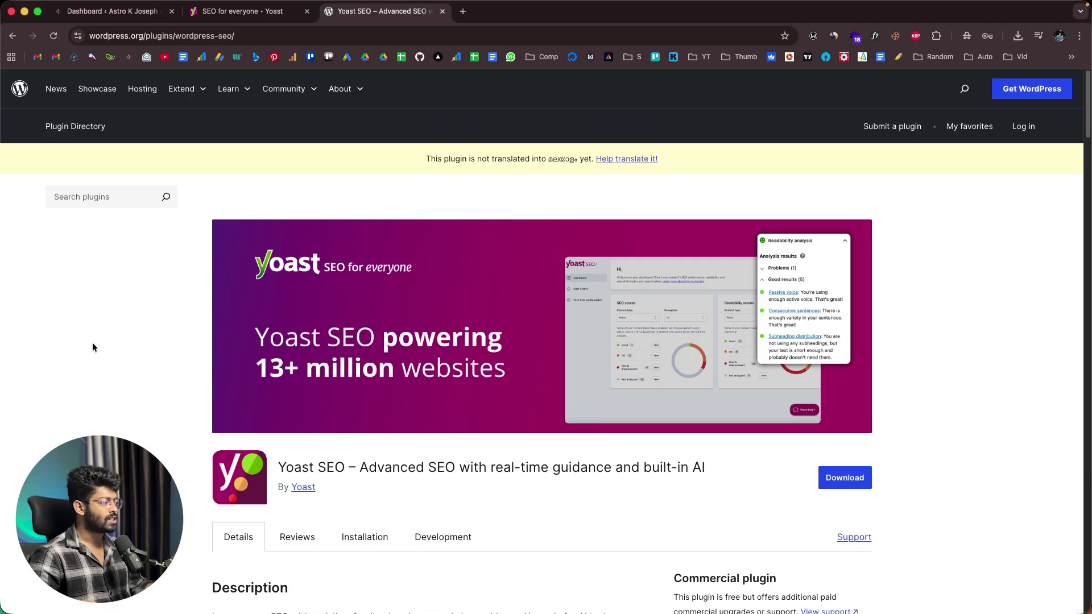
{"action": "scroll", "coordinate": [163, 340], "scroll_direction": "down", "scroll_amount": 1}
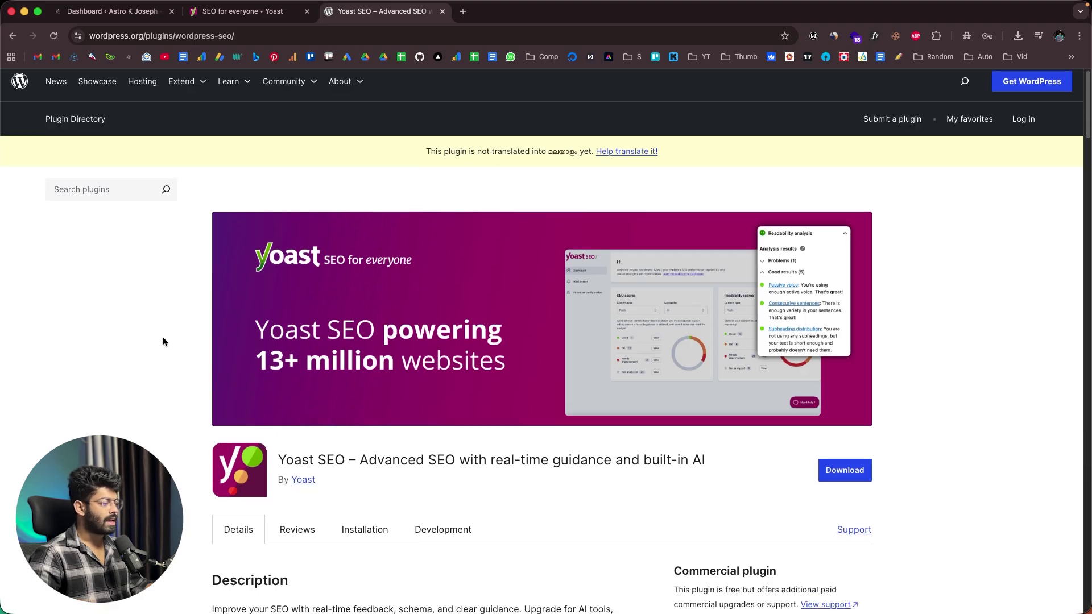
{"action": "scroll", "coordinate": [163, 338], "scroll_direction": "down", "scroll_amount": 5}
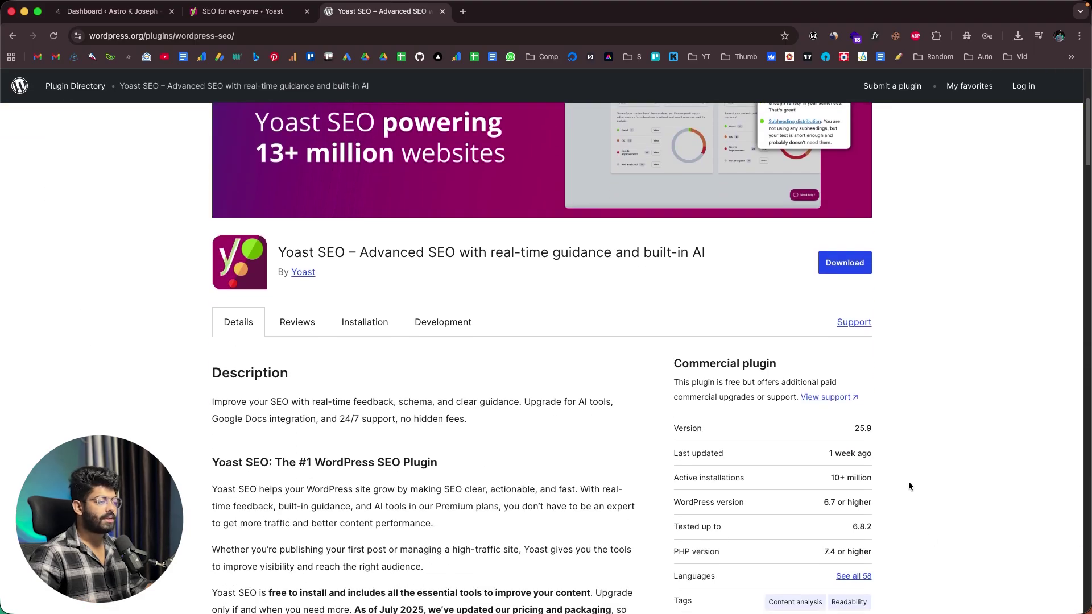
{"action": "key", "text": "super+a"}
{"action": "left_click", "coordinate": [851, 482]}
{"action": "scroll", "coordinate": [328, 372], "scroll_direction": "up", "scroll_amount": 5}
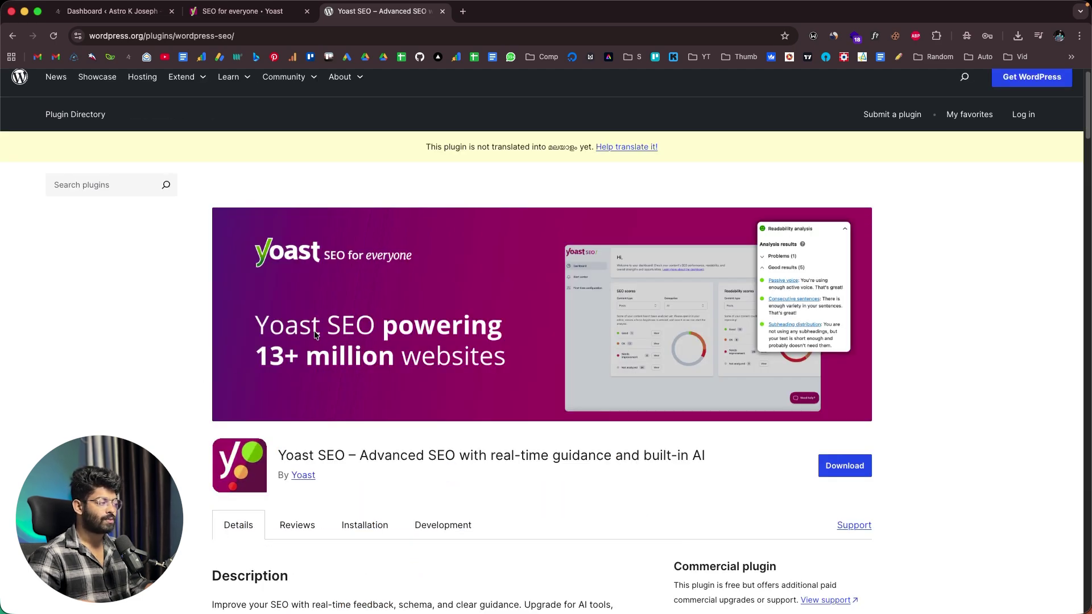
{"action": "scroll", "coordinate": [315, 333], "scroll_direction": "down", "scroll_amount": 2}
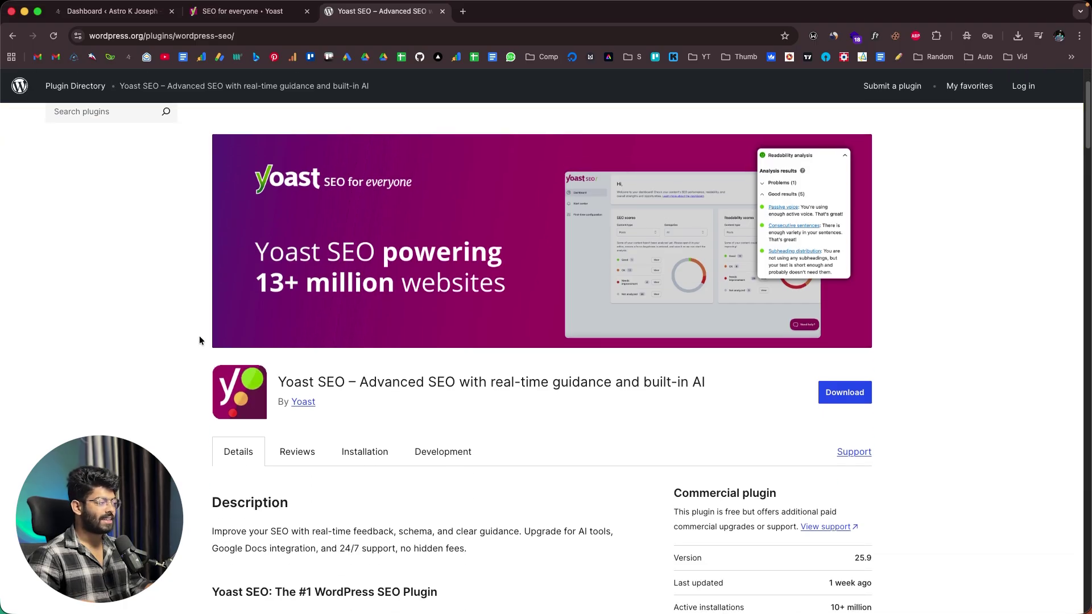
{"action": "scroll", "coordinate": [179, 341], "scroll_direction": "down", "scroll_amount": 4}
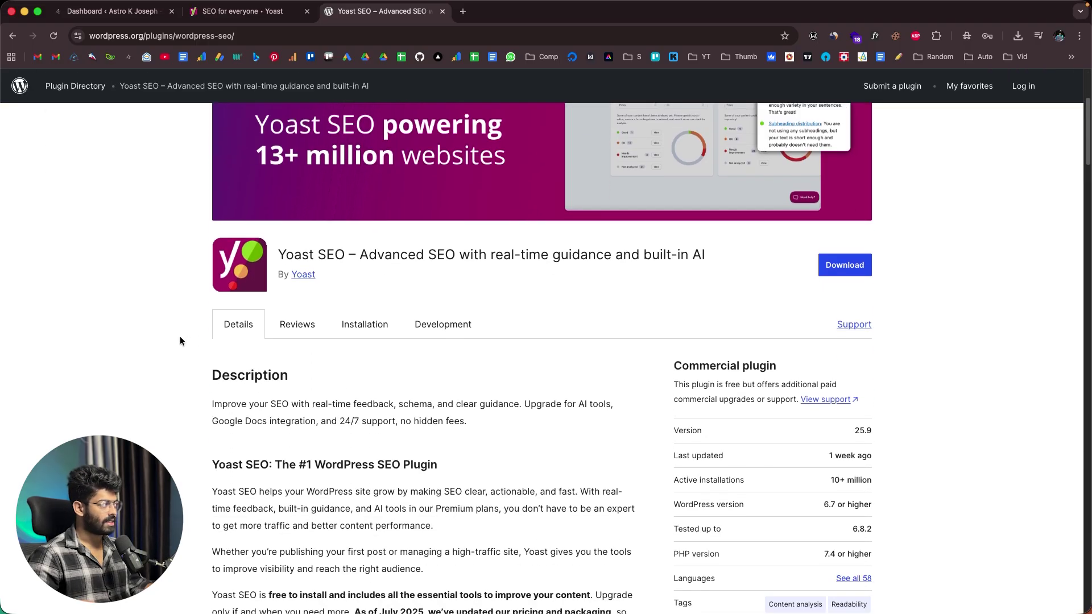
{"action": "scroll", "coordinate": [180, 337], "scroll_direction": "up", "scroll_amount": 6}
- Compare the Yoast homepage with the wordpress.org plugin page once more
{"action": "left_click", "coordinate": [248, 19]}
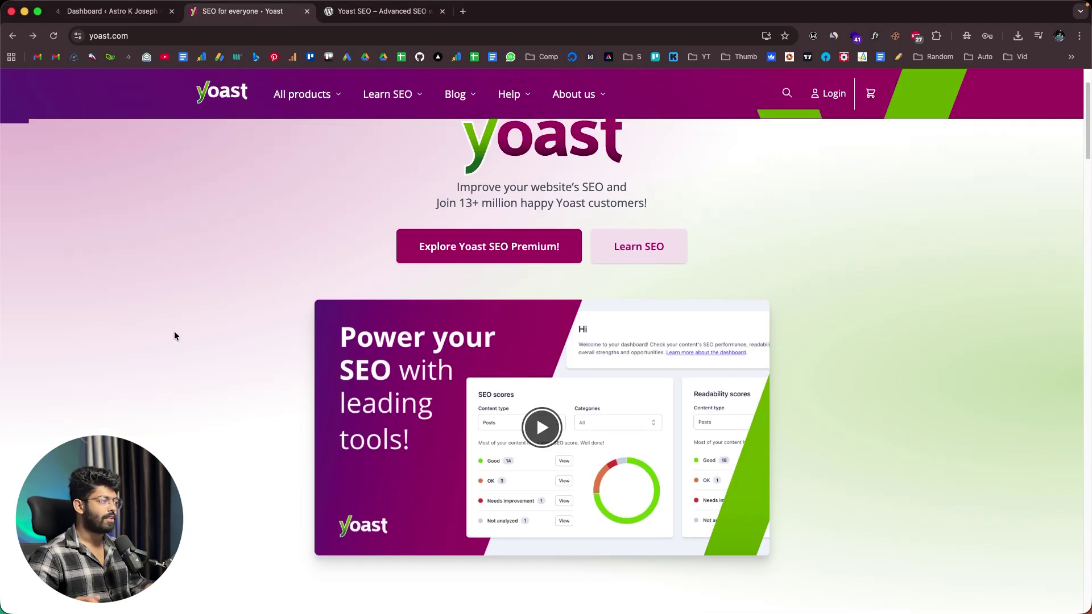
{"action": "scroll", "coordinate": [175, 336], "scroll_direction": "up", "scroll_amount": 3}
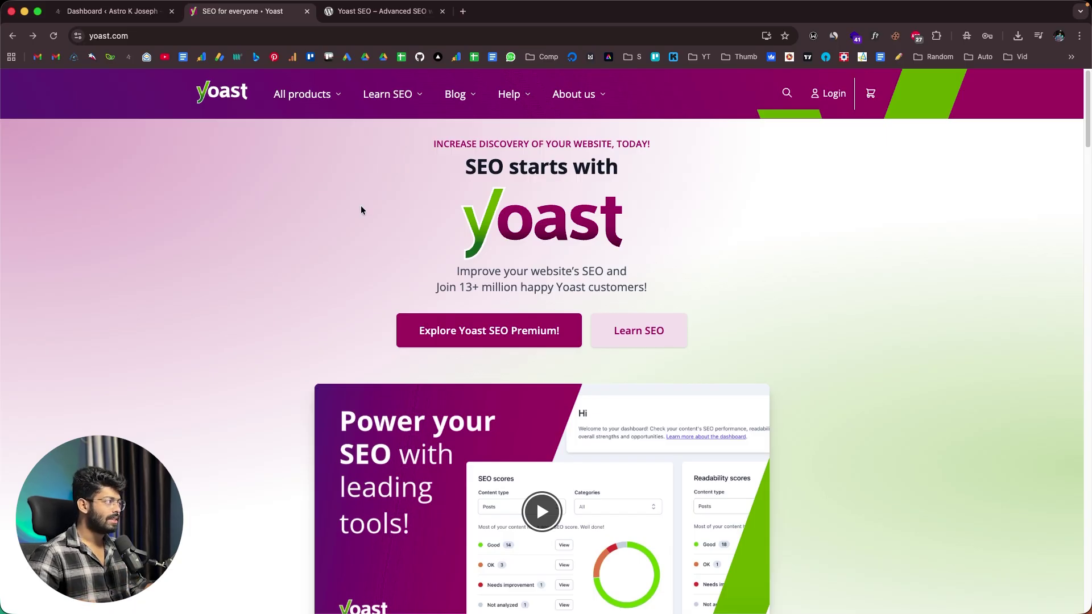
{"action": "left_click", "coordinate": [380, 12]}
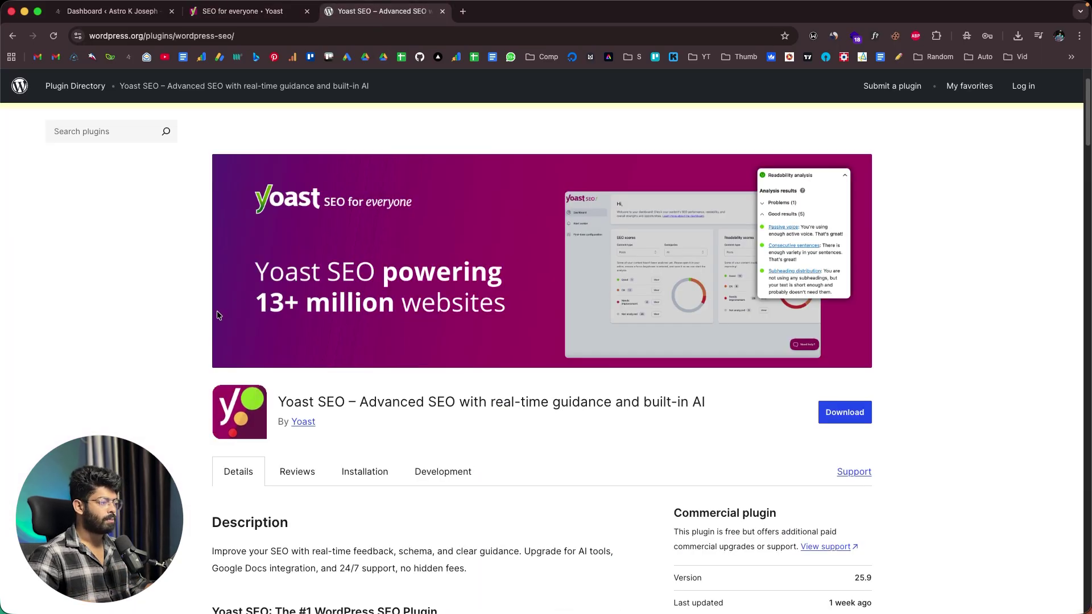
{"action": "scroll", "coordinate": [216, 311], "scroll_direction": "down", "scroll_amount": 2}
{"action": "scroll", "coordinate": [284, 295], "scroll_direction": "down", "scroll_amount": 4}
{"action": "scroll", "coordinate": [362, 268], "scroll_direction": "up", "scroll_amount": 4}
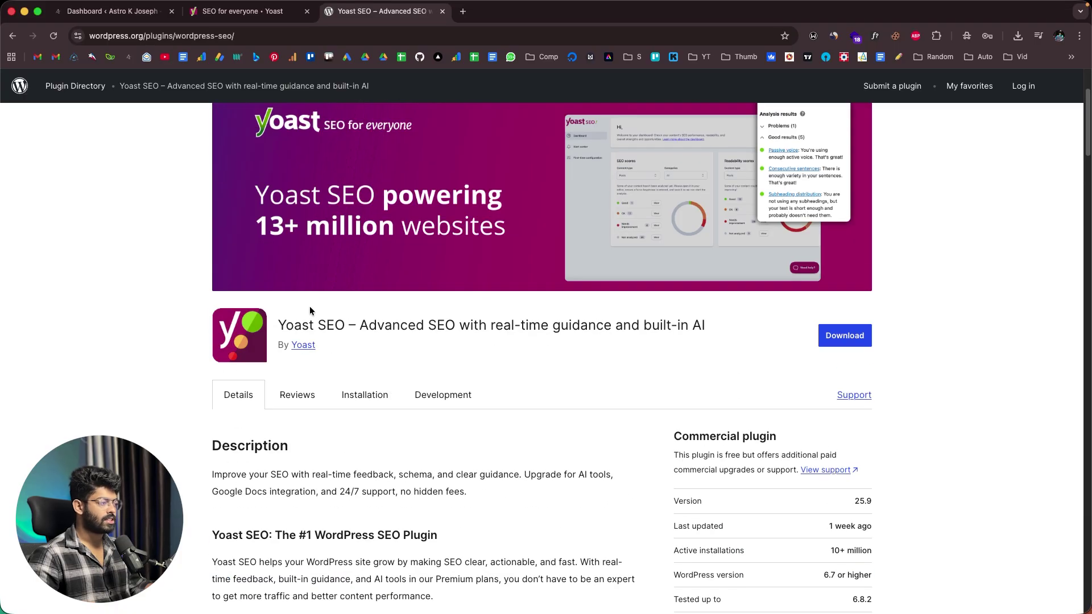
{"action": "scroll", "coordinate": [352, 338], "scroll_direction": "down", "scroll_amount": 2}
{"action": "scroll", "coordinate": [352, 338], "scroll_direction": "up", "scroll_amount": 3}
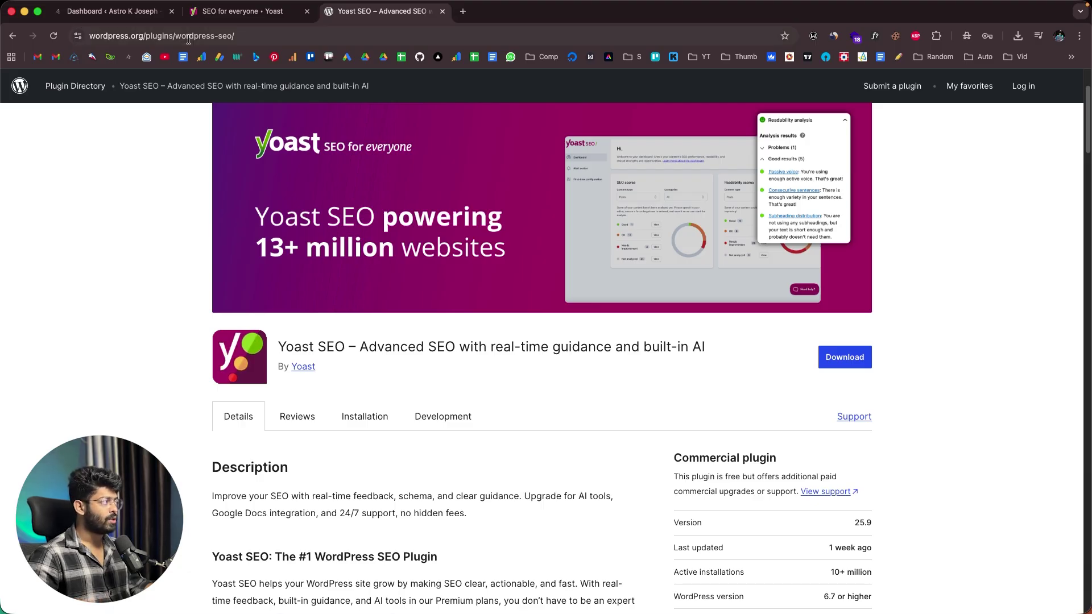
- Reload the Yoast homepage and open the Yoast SEO Premium product page ($118.80 per year)
{"action": "left_click", "coordinate": [213, 13]}
{"action": "key", "text": "super+r"}
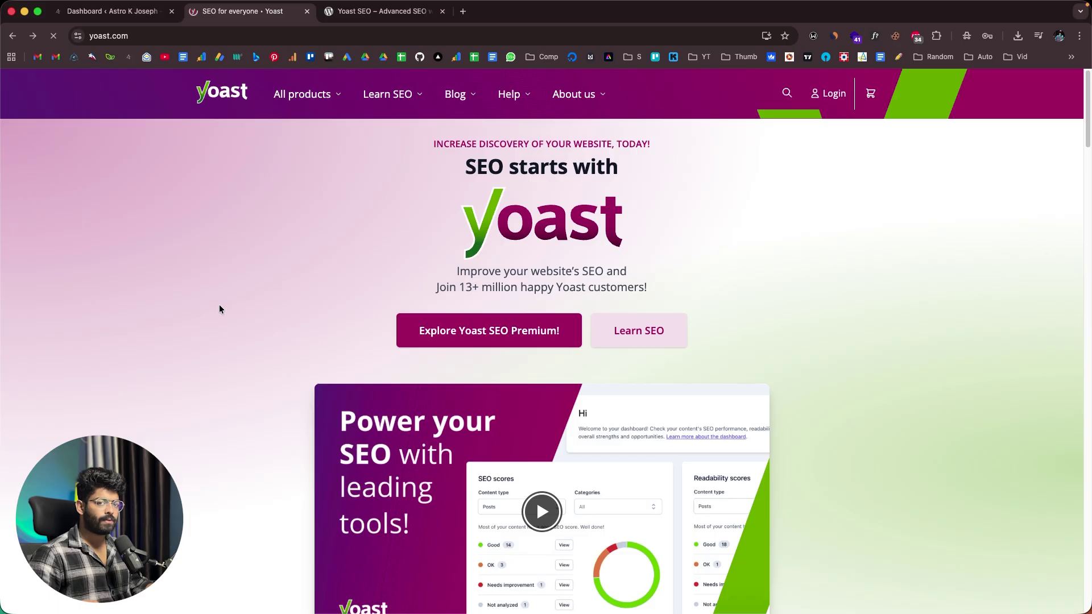
{"action": "left_click", "coordinate": [405, 329]}
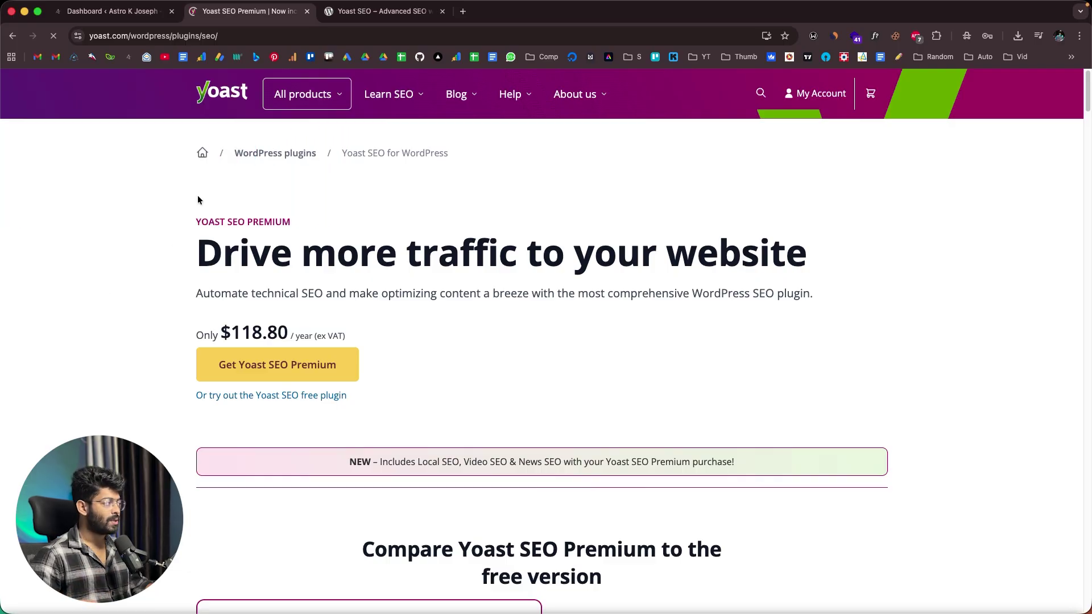
- Compare the yoast.com and wordpress.org plugin tabs, then return to the WordPress Dashboard
{"action": "left_click", "coordinate": [229, 88]}
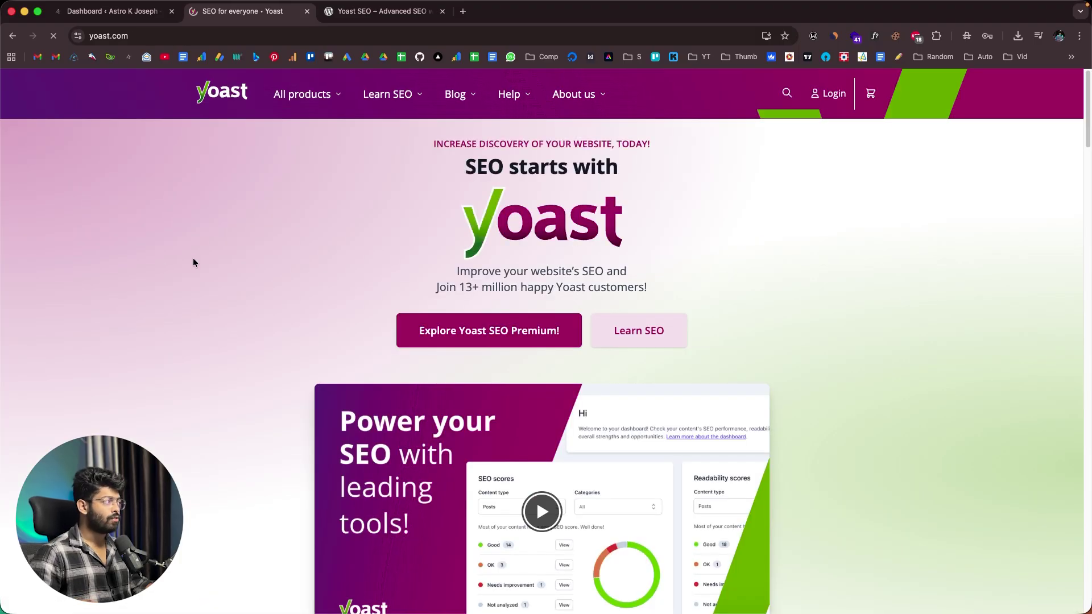
{"action": "left_click", "coordinate": [397, 17]}
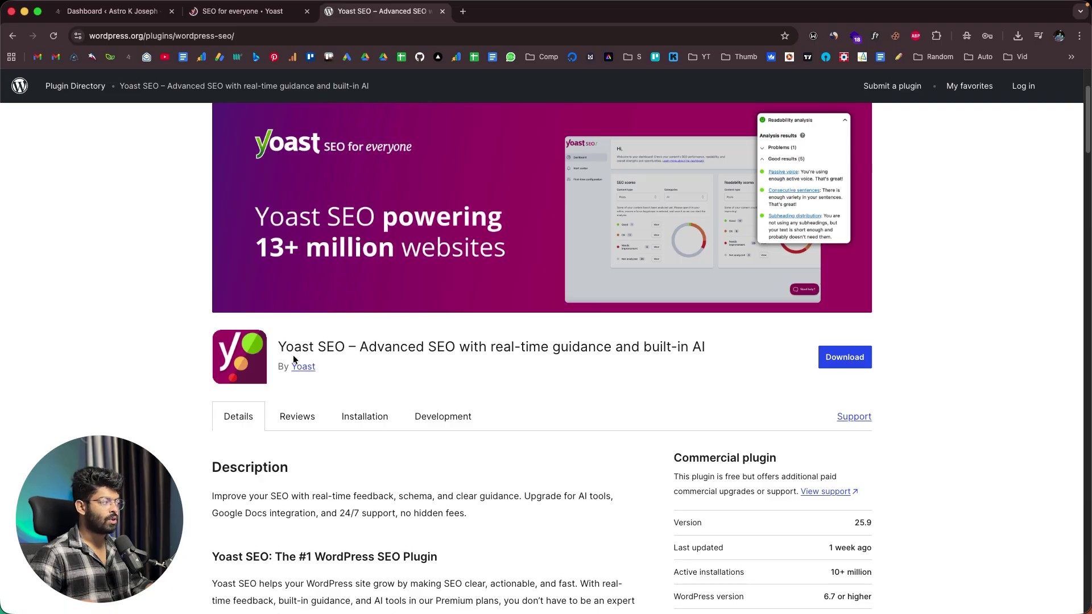
{"action": "key", "text": "ctrl+shift+Tab"}
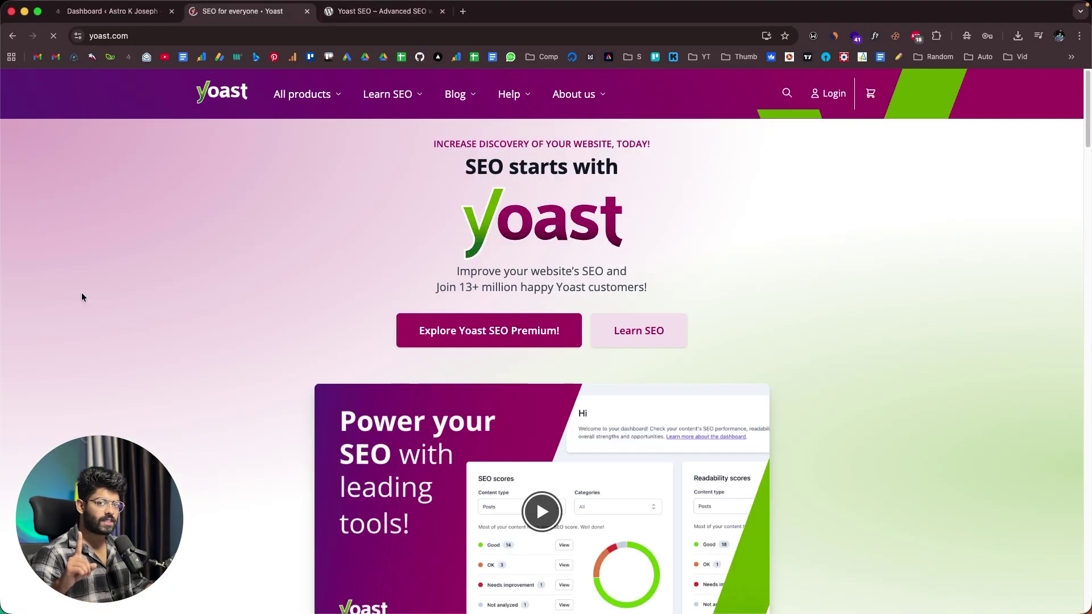
{"action": "scroll", "coordinate": [81, 297], "scroll_direction": "down", "scroll_amount": 9}
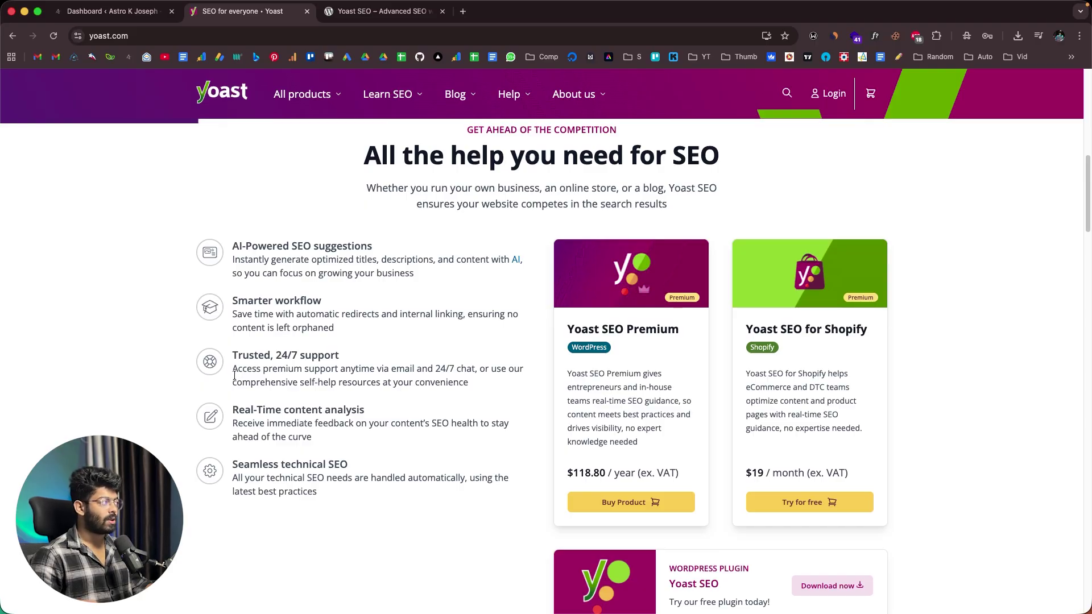
{"action": "scroll", "coordinate": [307, 319], "scroll_direction": "up", "scroll_amount": 1}
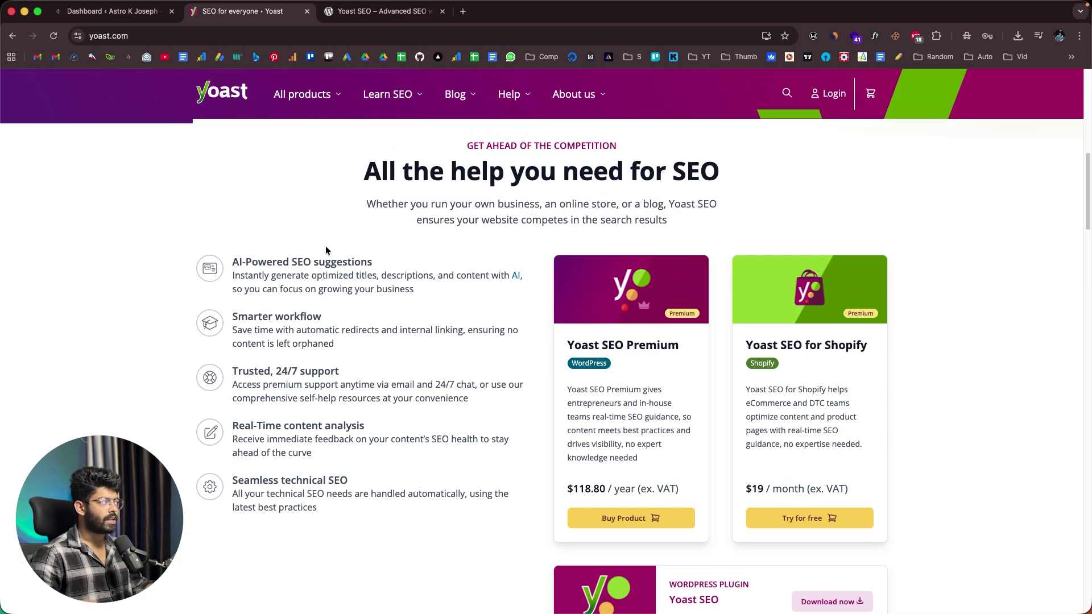
{"action": "left_click", "coordinate": [380, 12]}
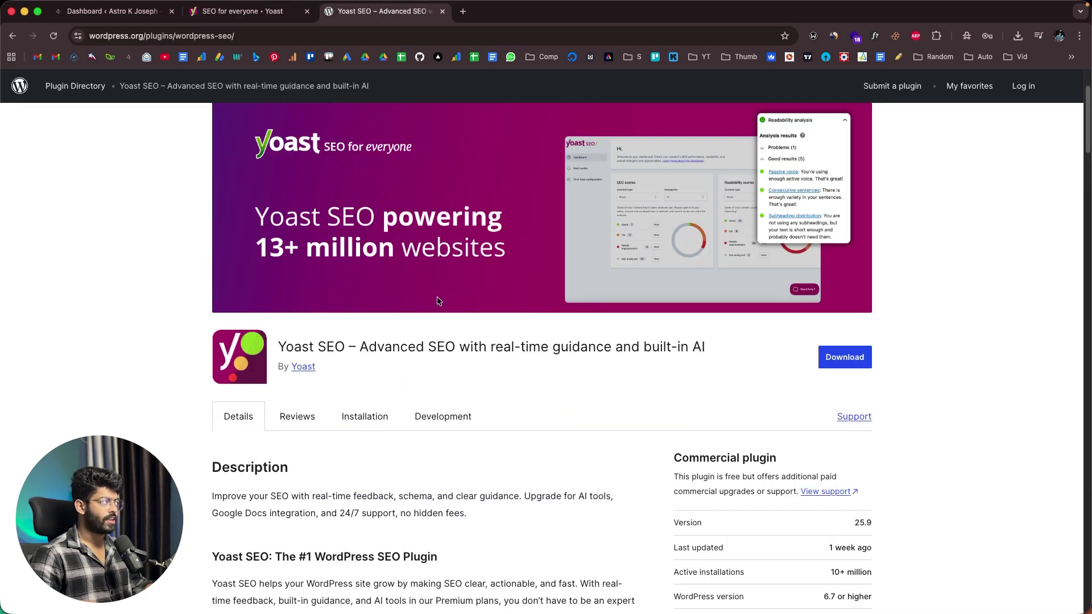
{"action": "left_click", "coordinate": [246, 12]}
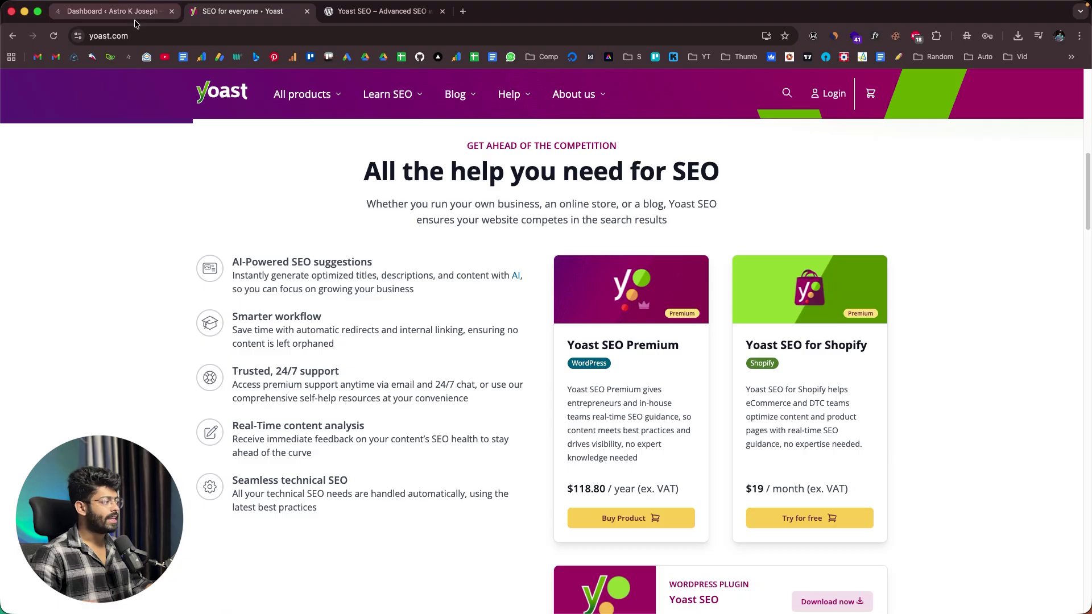
{"action": "left_click", "coordinate": [114, 12]}
{"action": "scroll", "coordinate": [551, 240], "scroll_direction": "up", "scroll_amount": 1}
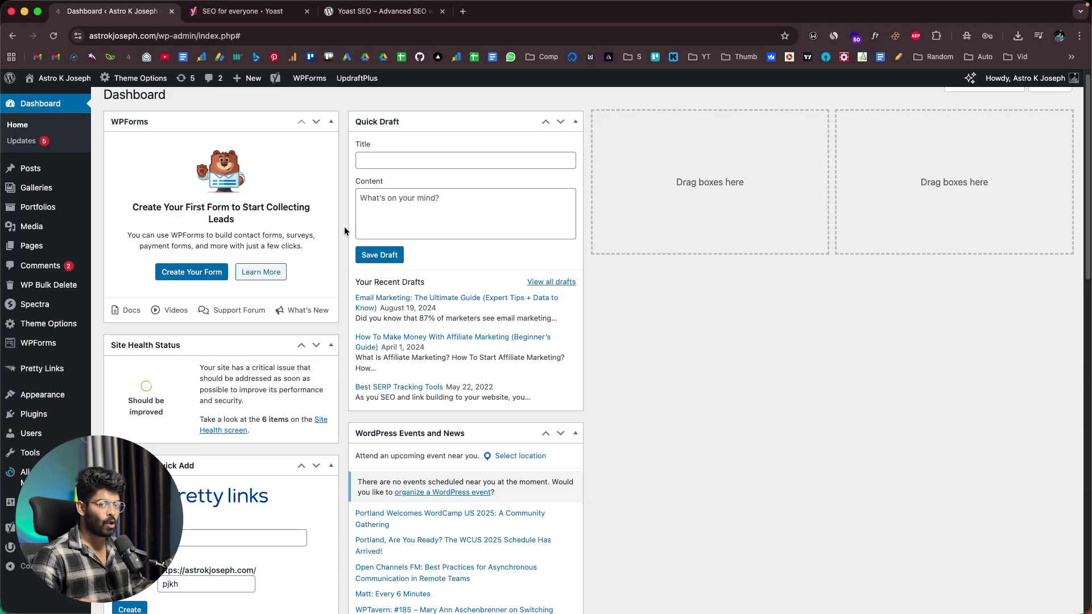
- Open the MyYoast downloads list and the WordPress Upload Plugin form
{"action": "key", "text": "ctrl+Tab"}
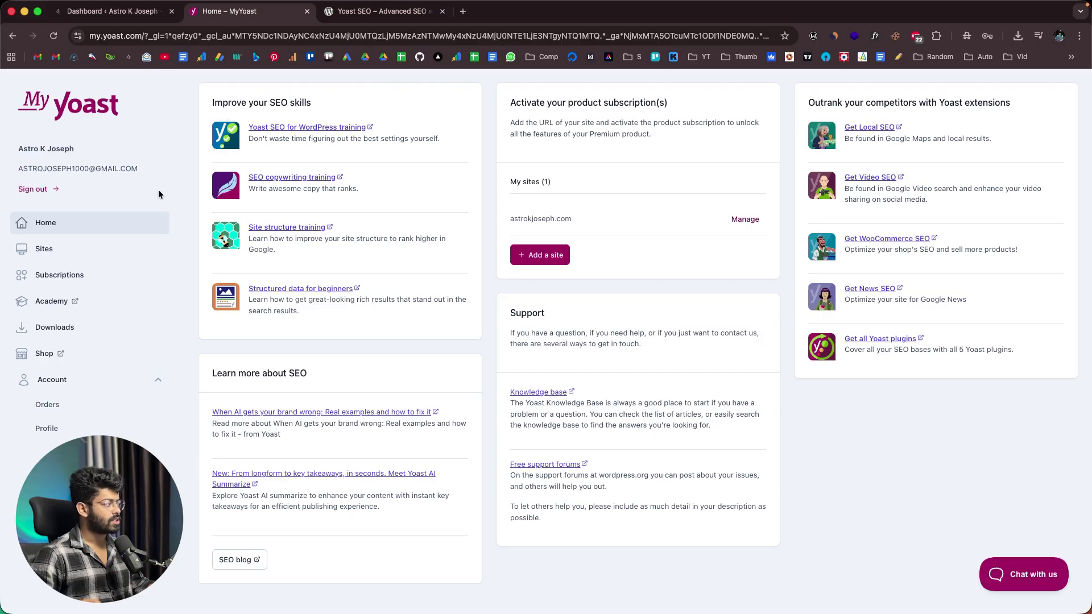
{"action": "left_click", "coordinate": [59, 327]}
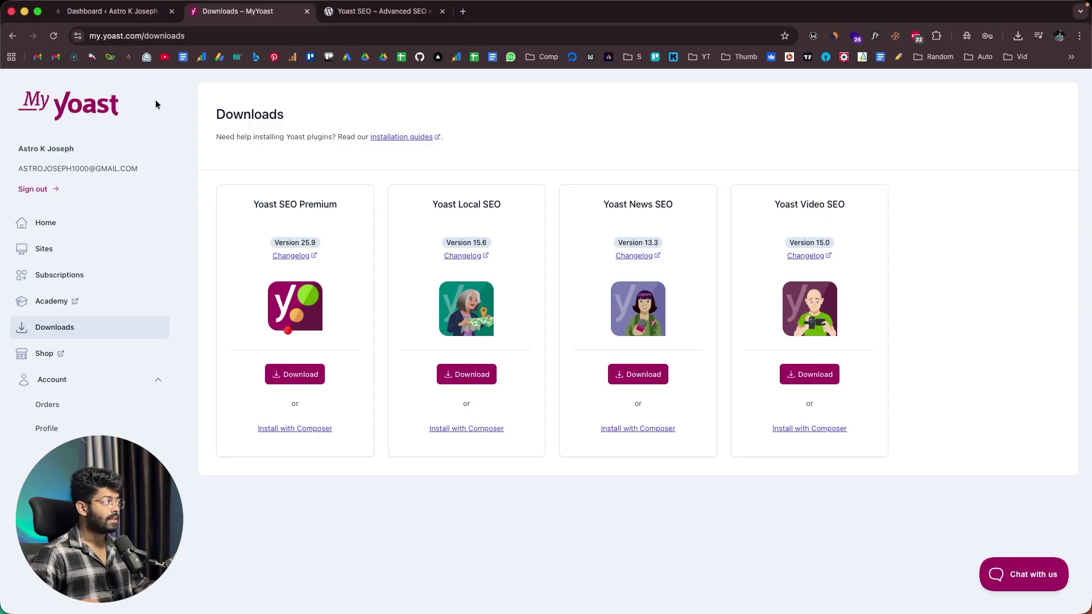
{"action": "left_click", "coordinate": [138, 22]}
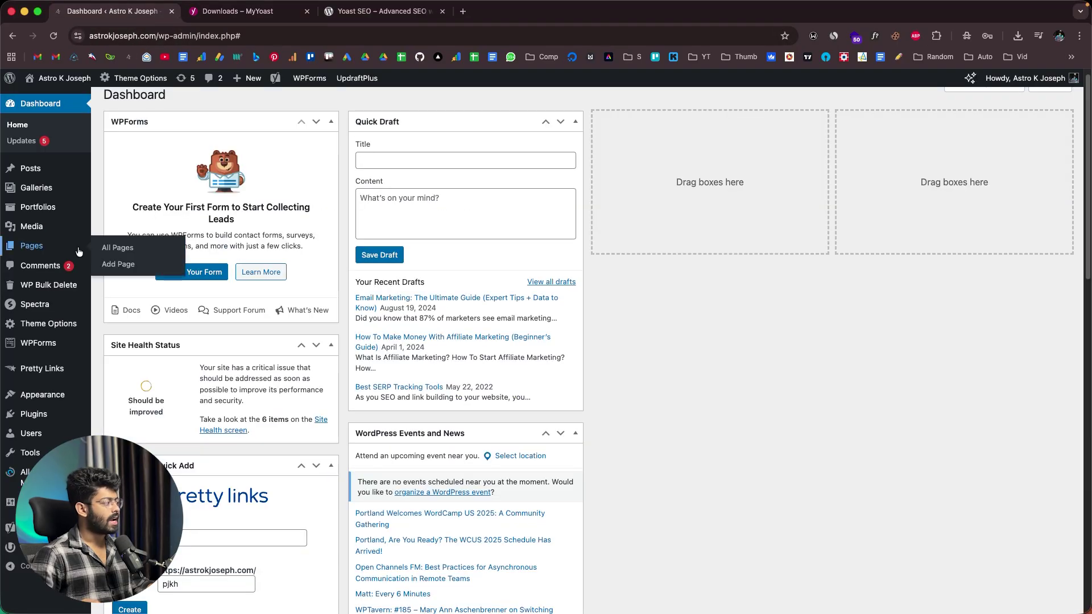
{"action": "mouse_move", "coordinate": [38, 421]}
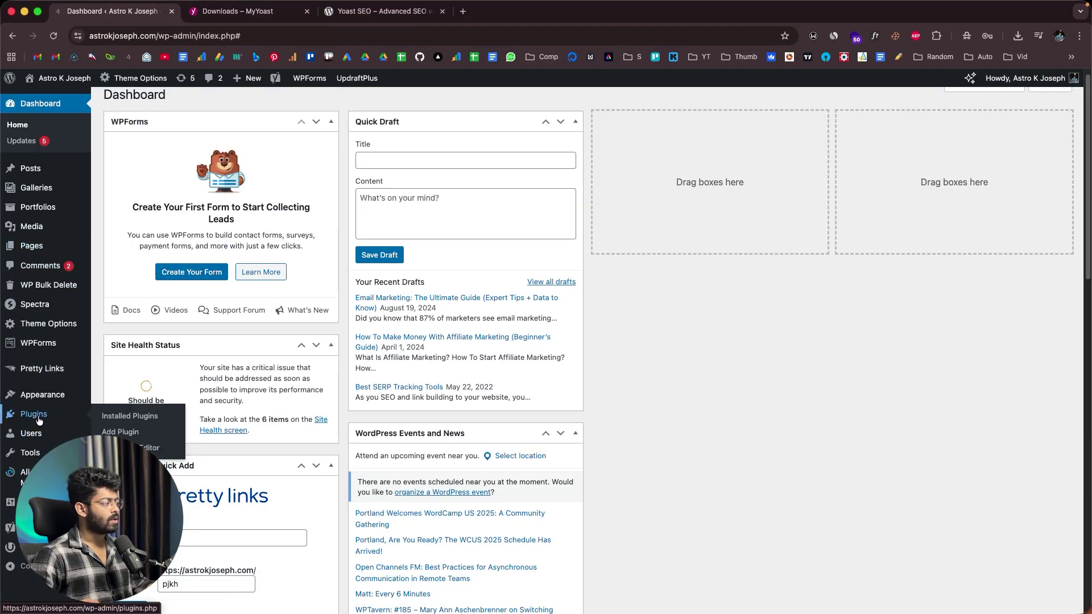
{"action": "left_click", "coordinate": [135, 433]}
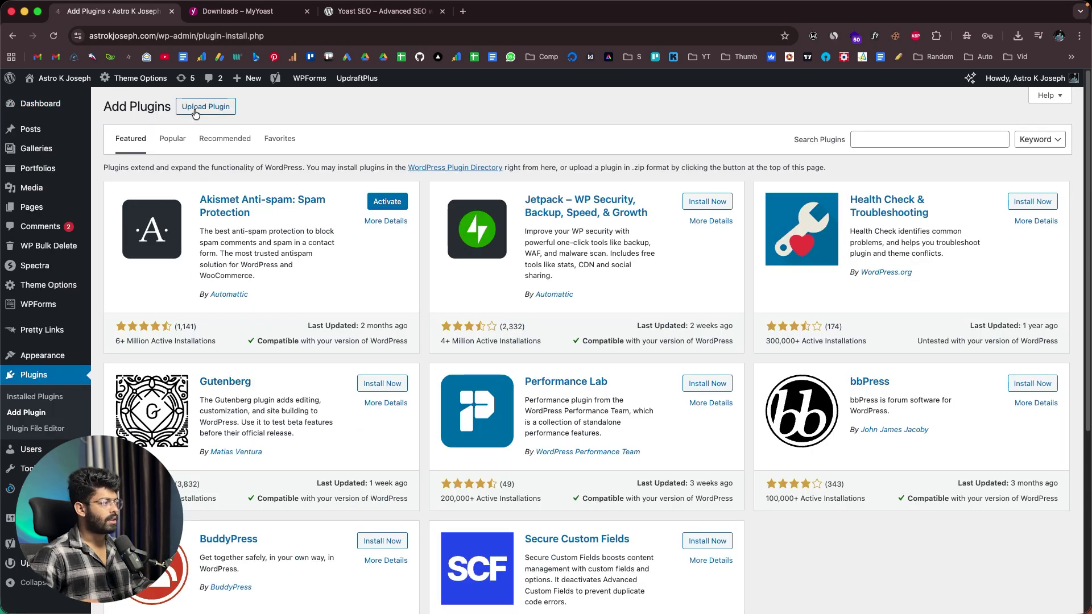
{"action": "left_click", "coordinate": [195, 111]}
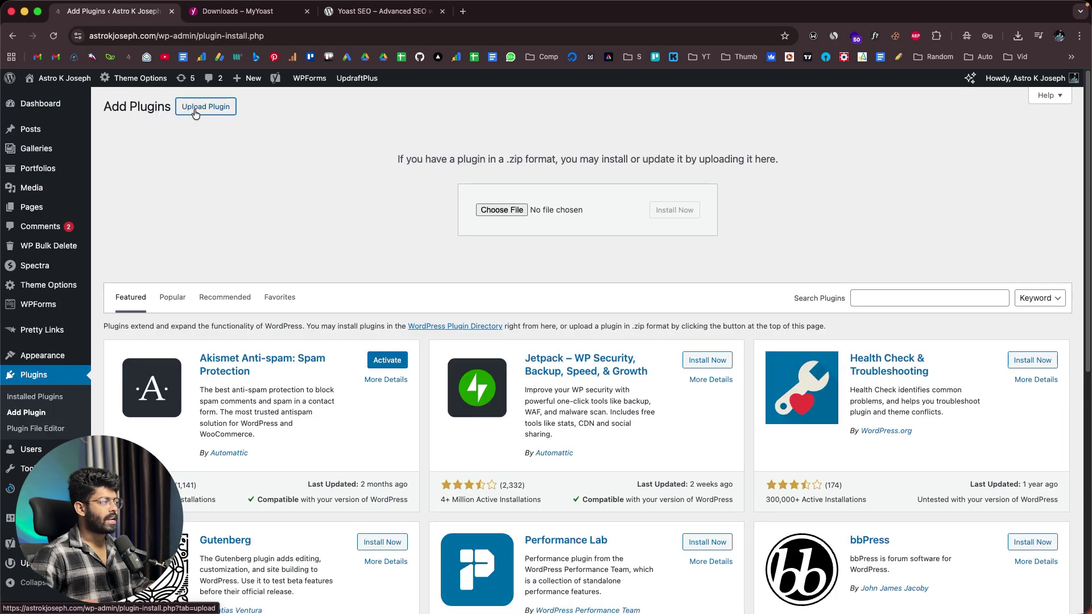
- Download the Yoast SEO Premium 25.9 zip from MyYoast and return to Add Plugins
{"action": "left_click", "coordinate": [249, 10]}
{"action": "left_click", "coordinate": [296, 378]}
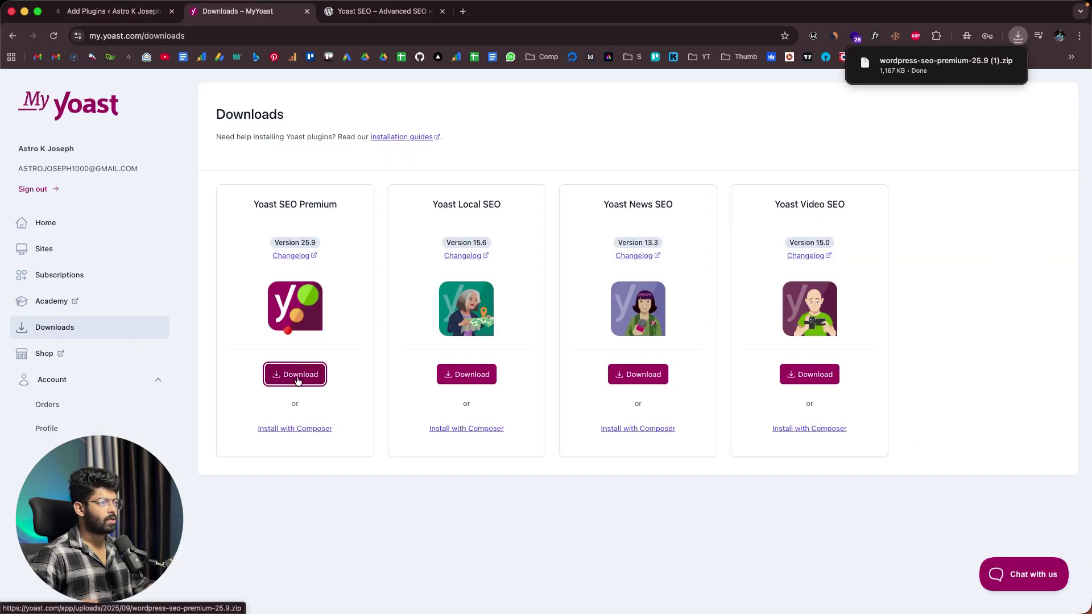
{"action": "left_click", "coordinate": [148, 16]}
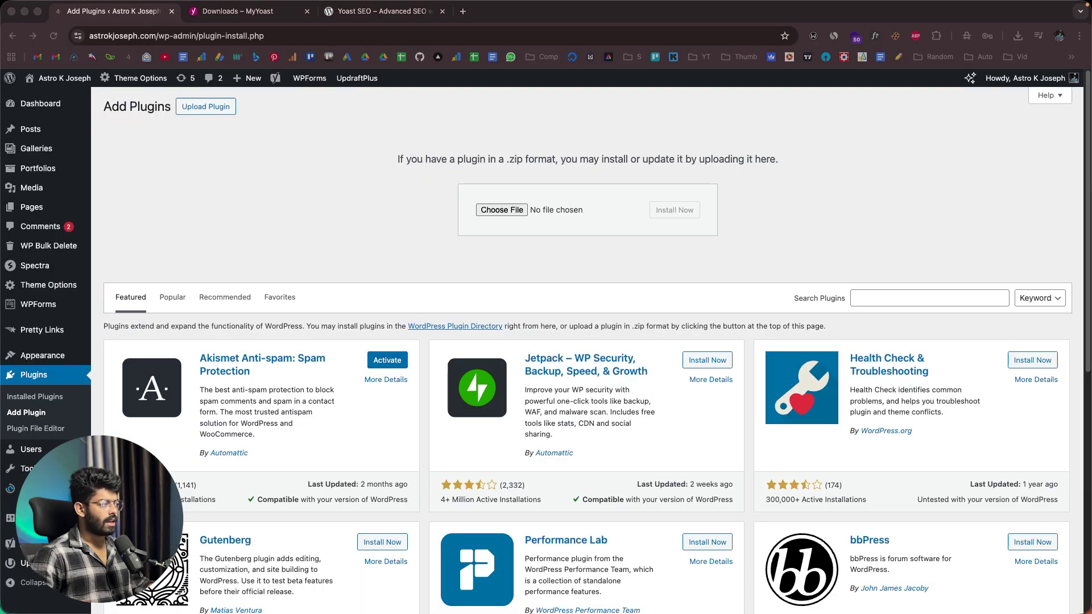
- Attach the Yoast SEO Premium zip to the plugin upload form
{"action": "left_click_drag", "start_coordinate": [428, 174], "coordinate": [497, 214]}
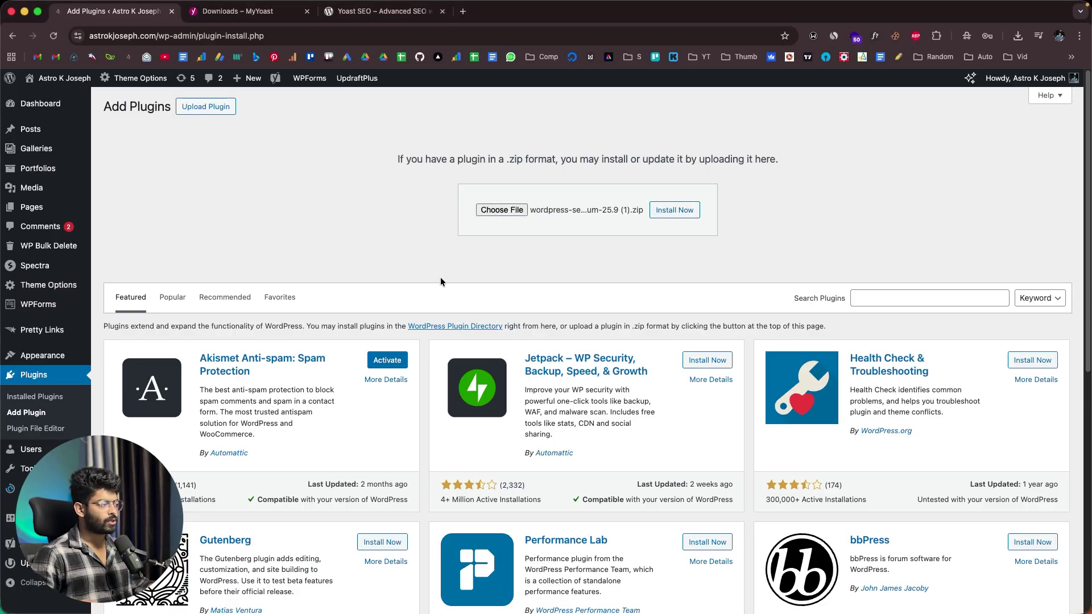
{"action": "scroll", "coordinate": [441, 279], "scroll_direction": "down", "scroll_amount": 5}
{"action": "scroll", "coordinate": [444, 276], "scroll_direction": "up", "scroll_amount": 4}
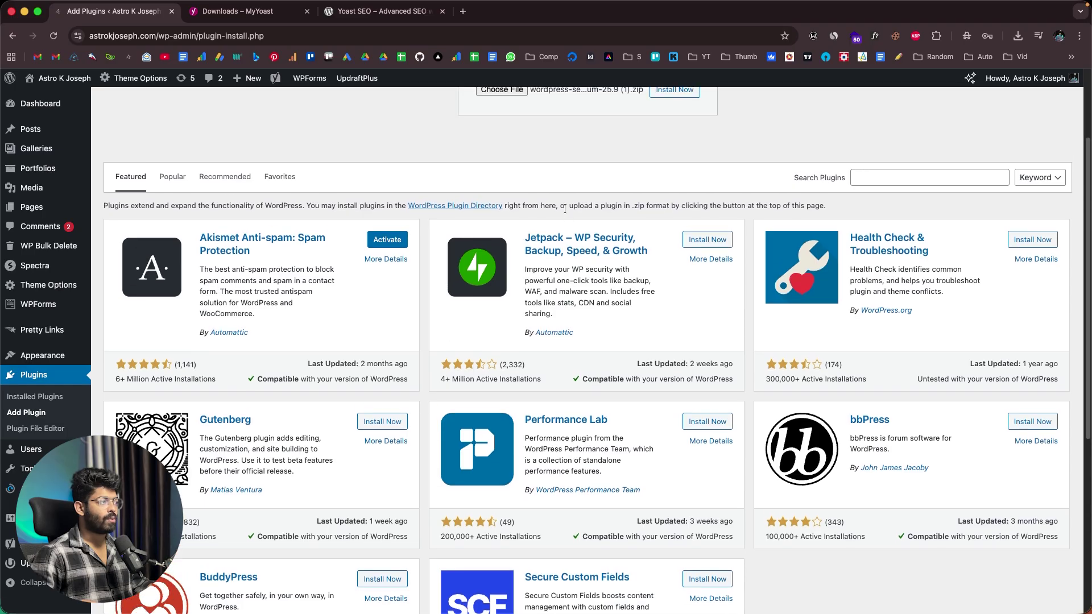
- Search plugins for 'yoast' to confirm Yoast SEO is active, then open its dashboard
{"action": "left_click", "coordinate": [864, 255]}
{"action": "type", "text": "yoast"}
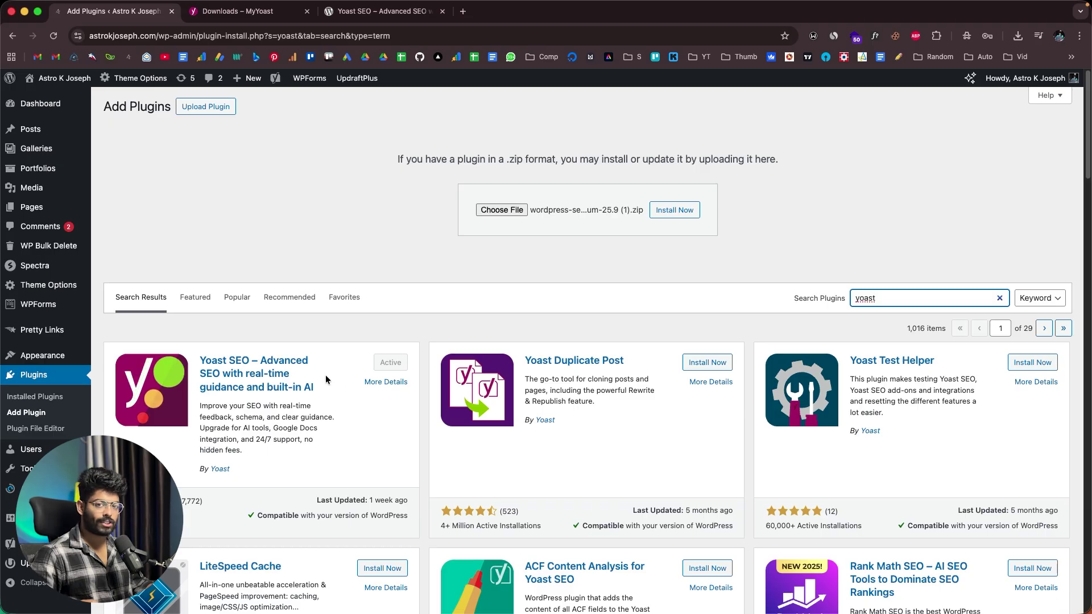
{"action": "left_click", "coordinate": [312, 279]}
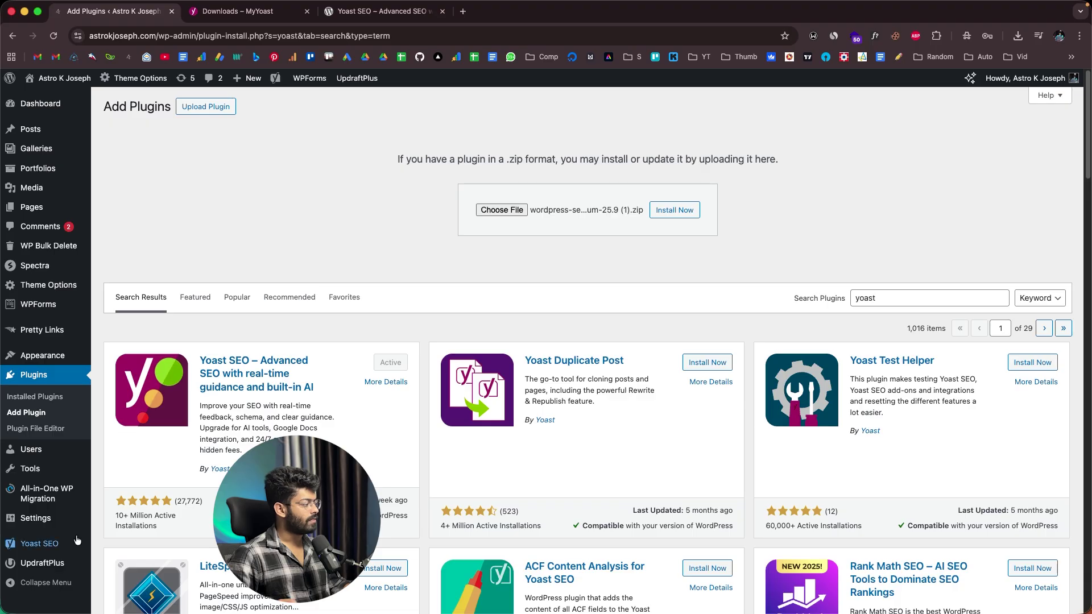
{"action": "left_click", "coordinate": [31, 548]}
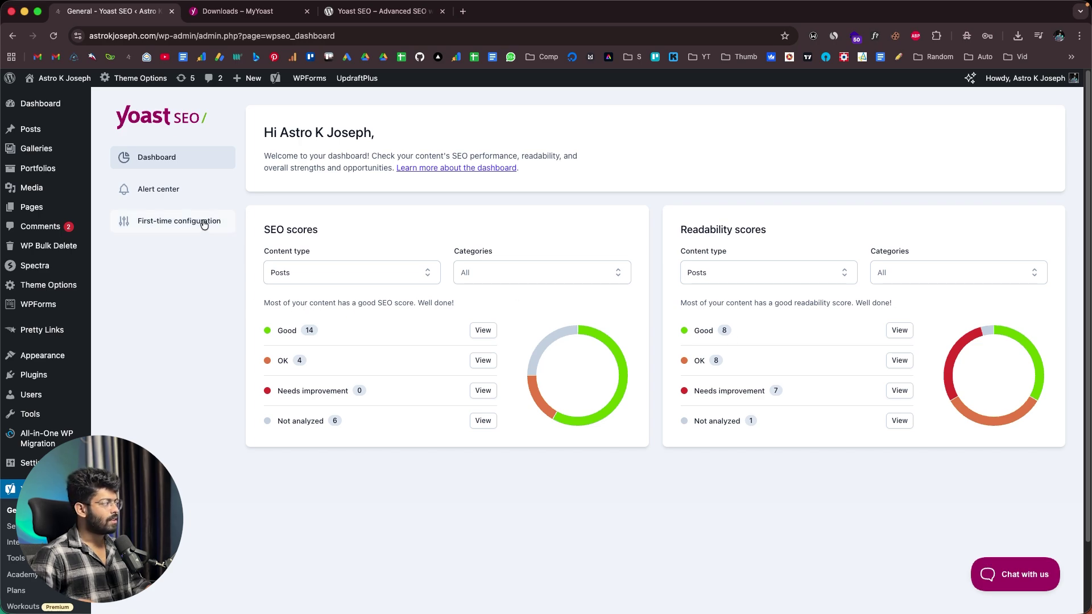
- Start Yoast's first-time configuration and complete the SEO data optimization step
{"action": "left_click", "coordinate": [153, 229]}
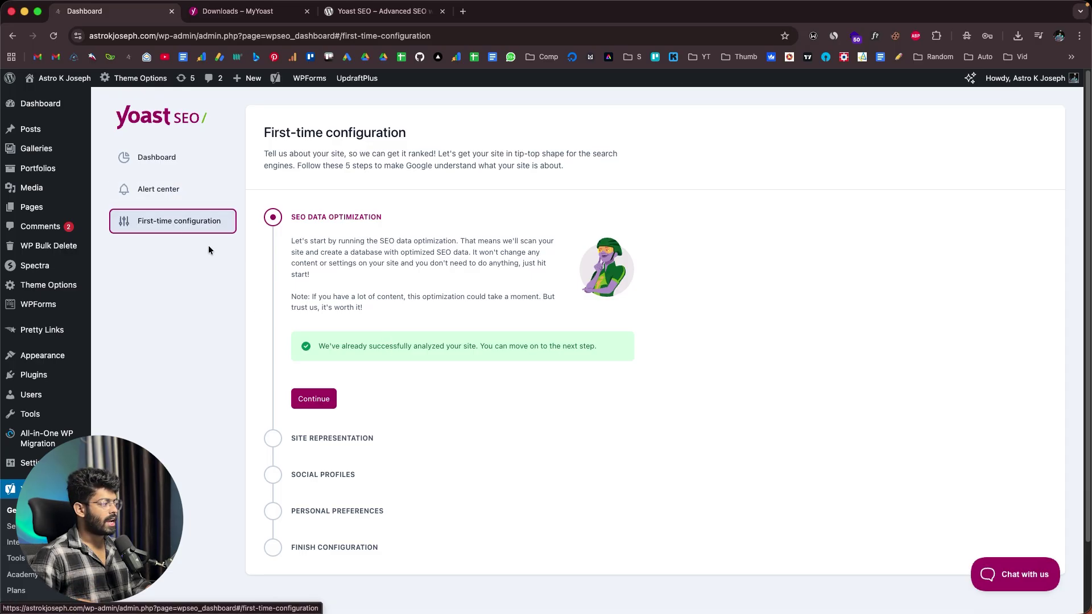
{"action": "left_click", "coordinate": [313, 398]}
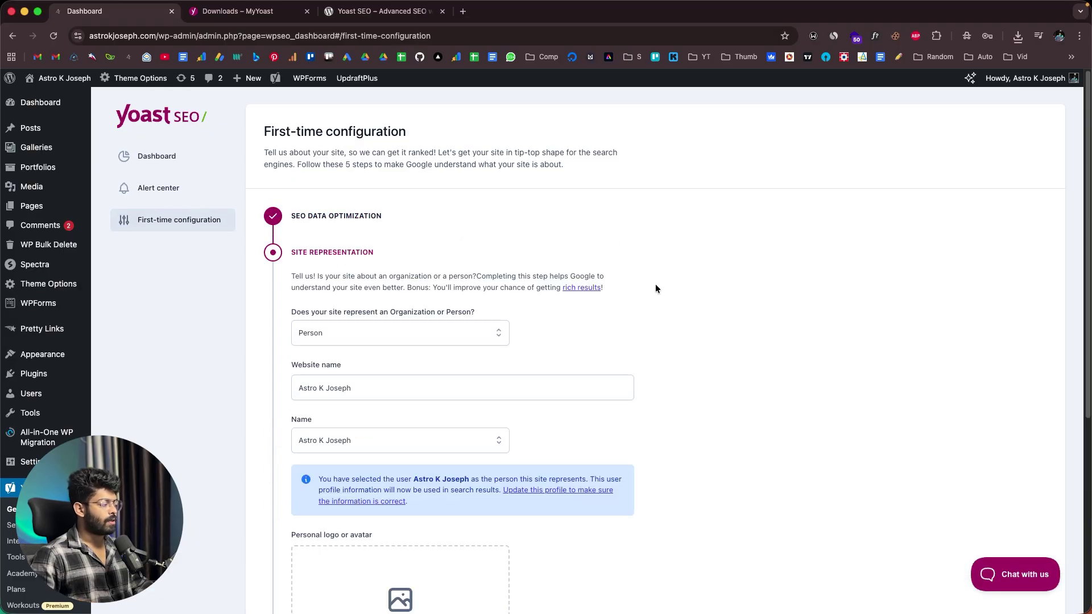
{"action": "scroll", "coordinate": [655, 289], "scroll_direction": "down", "scroll_amount": 5}
{"action": "scroll", "coordinate": [655, 288], "scroll_direction": "up", "scroll_amount": 5}
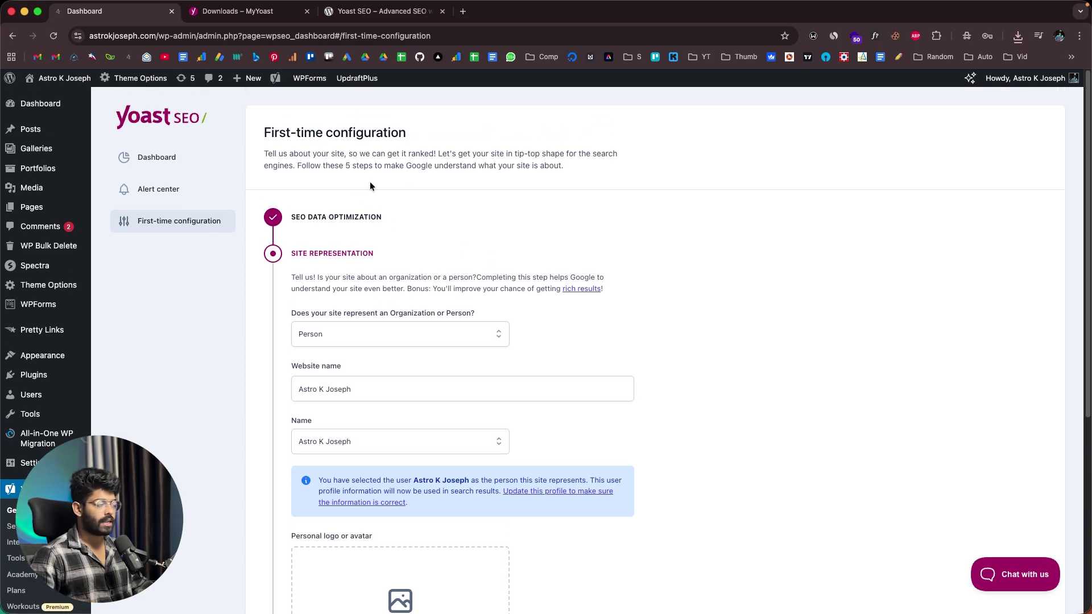
{"action": "scroll", "coordinate": [334, 216], "scroll_direction": "down", "scroll_amount": 1}
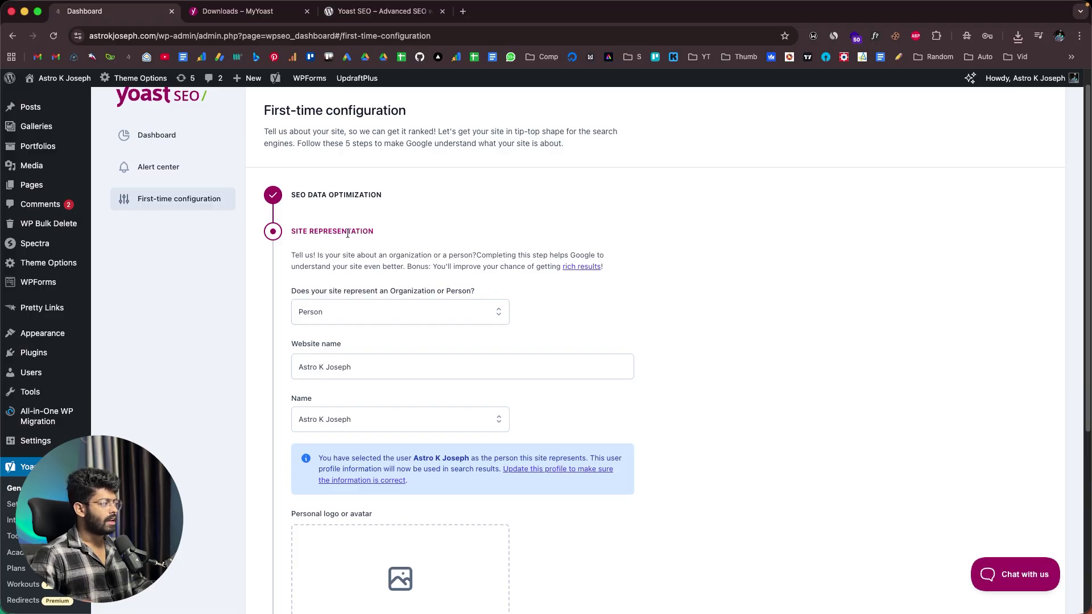
- Keep the site represented as a Person, with the same user as the Name
{"action": "scroll", "coordinate": [347, 234], "scroll_direction": "down", "scroll_amount": 2}
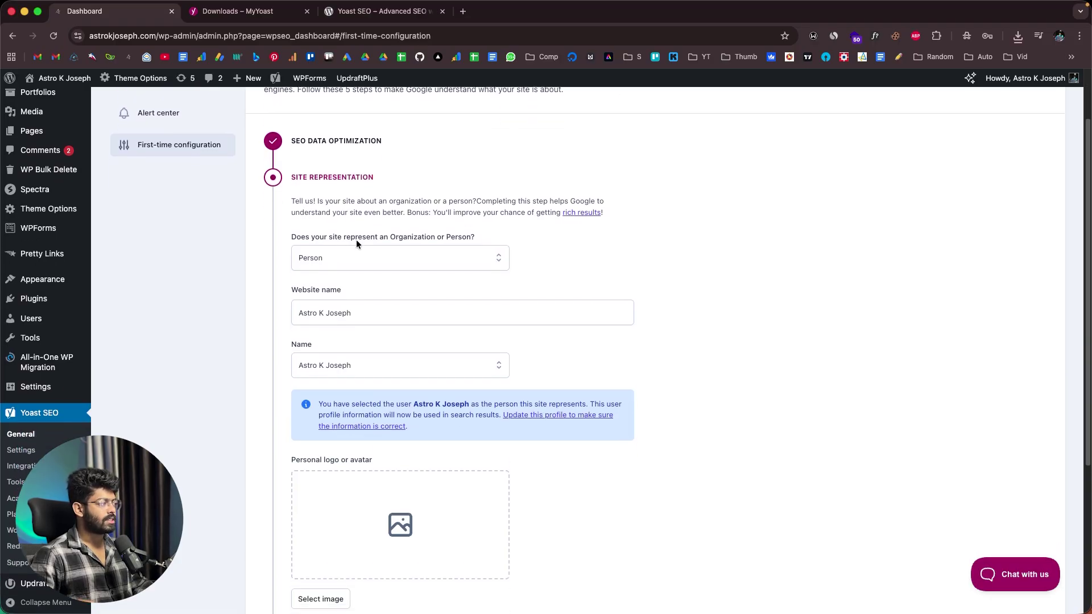
{"action": "left_click", "coordinate": [442, 248]}
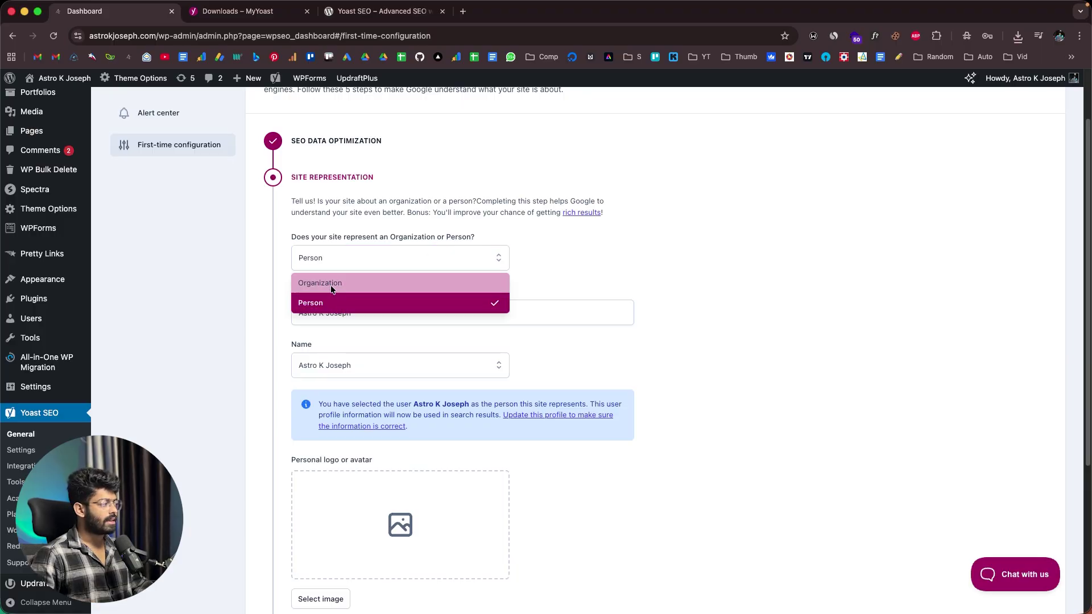
{"action": "left_click", "coordinate": [259, 286]}
{"action": "scroll", "coordinate": [271, 285], "scroll_direction": "down", "scroll_amount": 3}
{"action": "left_click", "coordinate": [419, 233]}
{"action": "left_click", "coordinate": [343, 292]}
{"action": "left_click", "coordinate": [244, 282]}
{"action": "scroll", "coordinate": [253, 292], "scroll_direction": "down", "scroll_amount": 1}
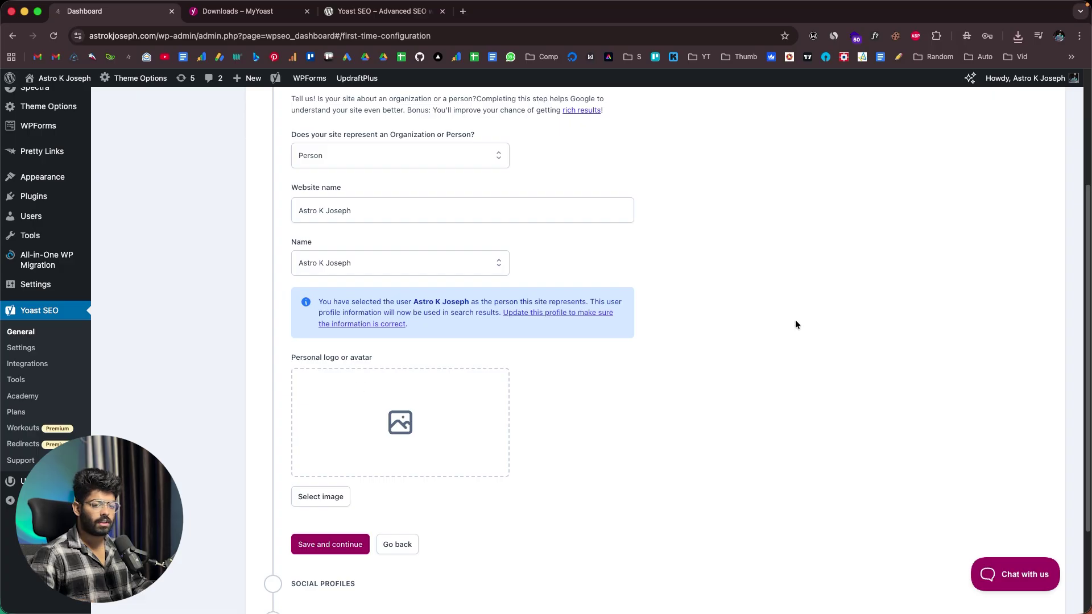
- Upload astro.png as the personal logo and save site representation
{"action": "left_click", "coordinate": [406, 447]}
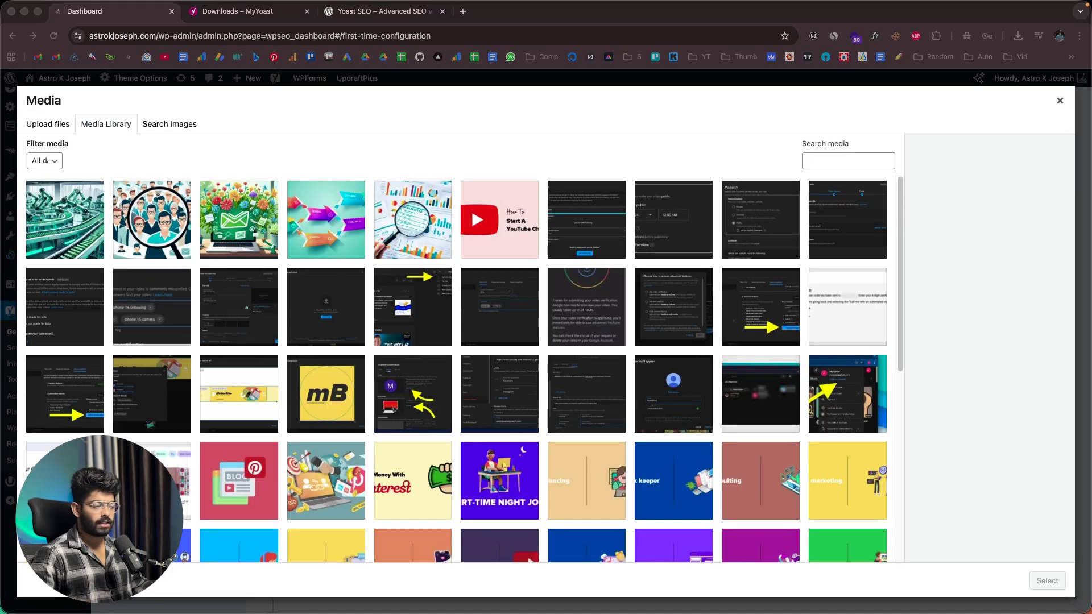
{"action": "left_click_drag", "start_coordinate": [1089, 318], "coordinate": [897, 316]}
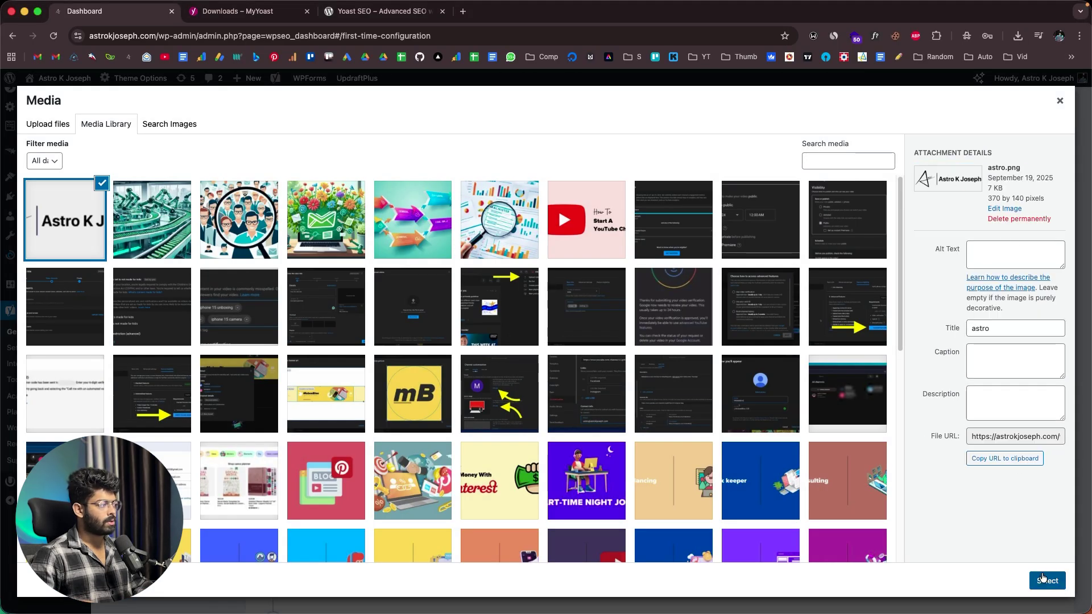
{"action": "left_click", "coordinate": [1044, 581]}
{"action": "scroll", "coordinate": [503, 426], "scroll_direction": "down", "scroll_amount": 1}
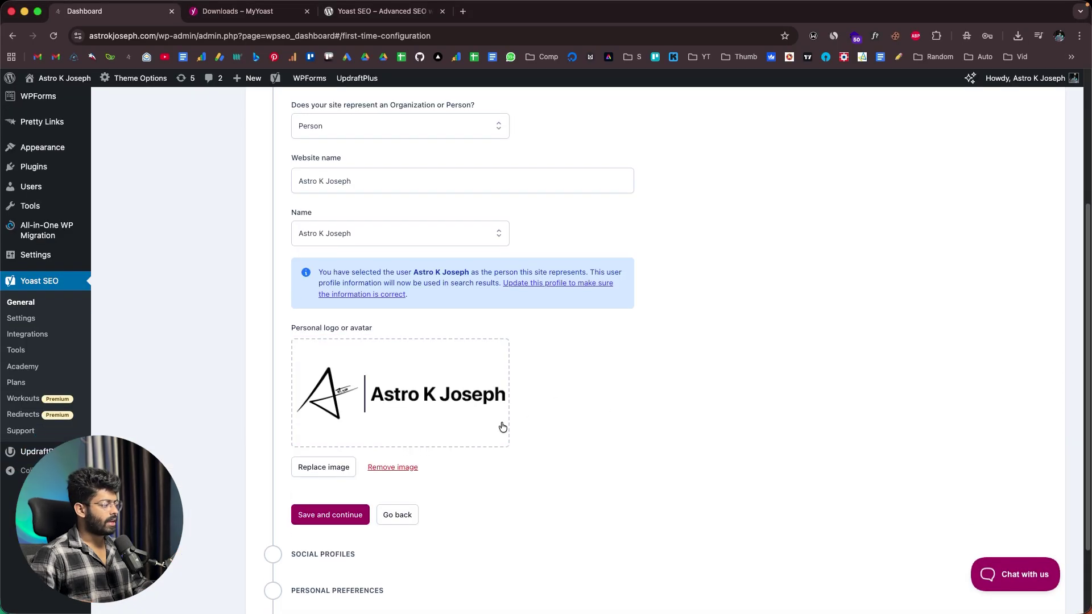
{"action": "left_click", "coordinate": [314, 517]}
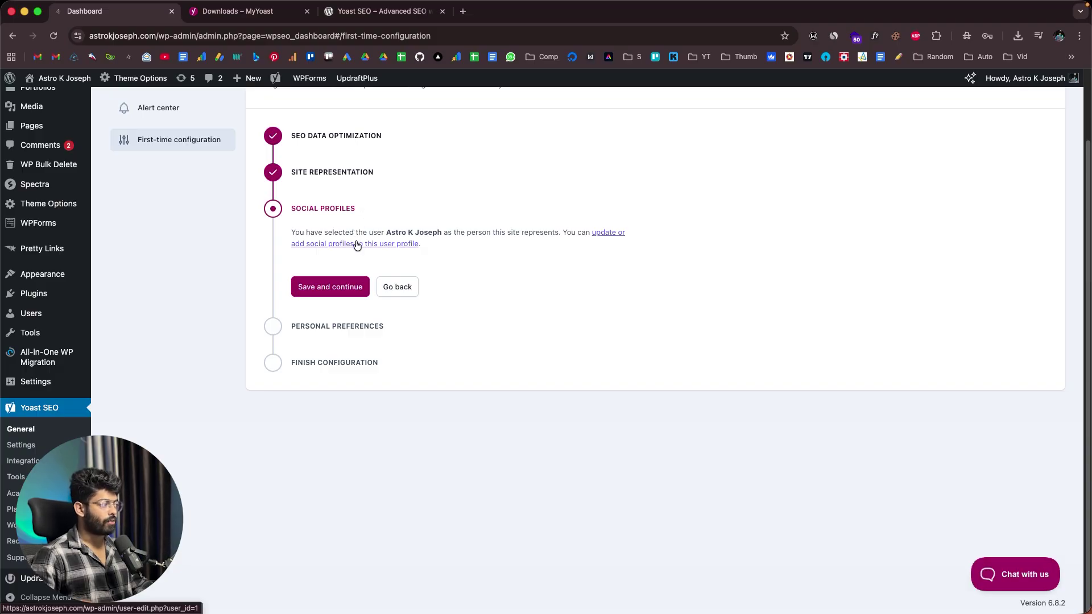
- Save the social profiles and personal preferences steps, finishing the configuration, then open Yoast Settings
{"action": "left_click", "coordinate": [357, 293]}
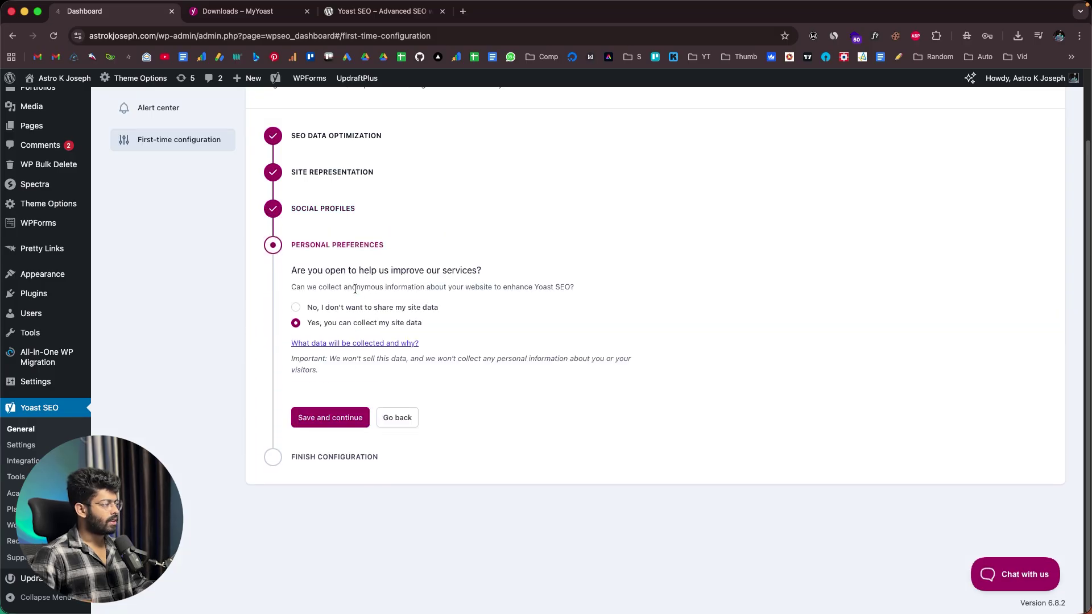
{"action": "left_click", "coordinate": [330, 419]}
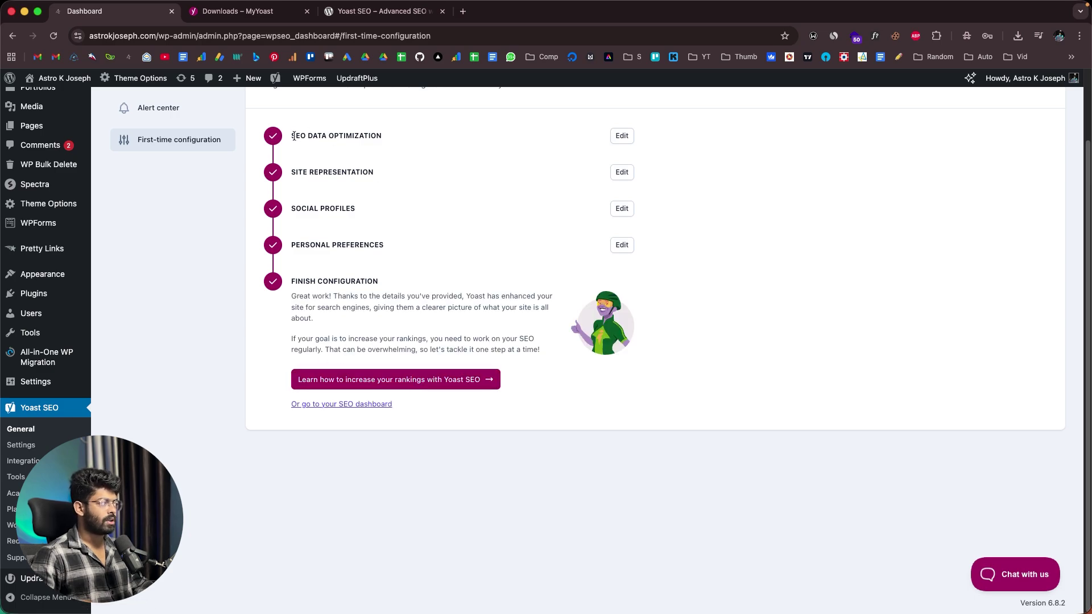
{"action": "left_click_drag", "start_coordinate": [294, 137], "coordinate": [412, 145]}
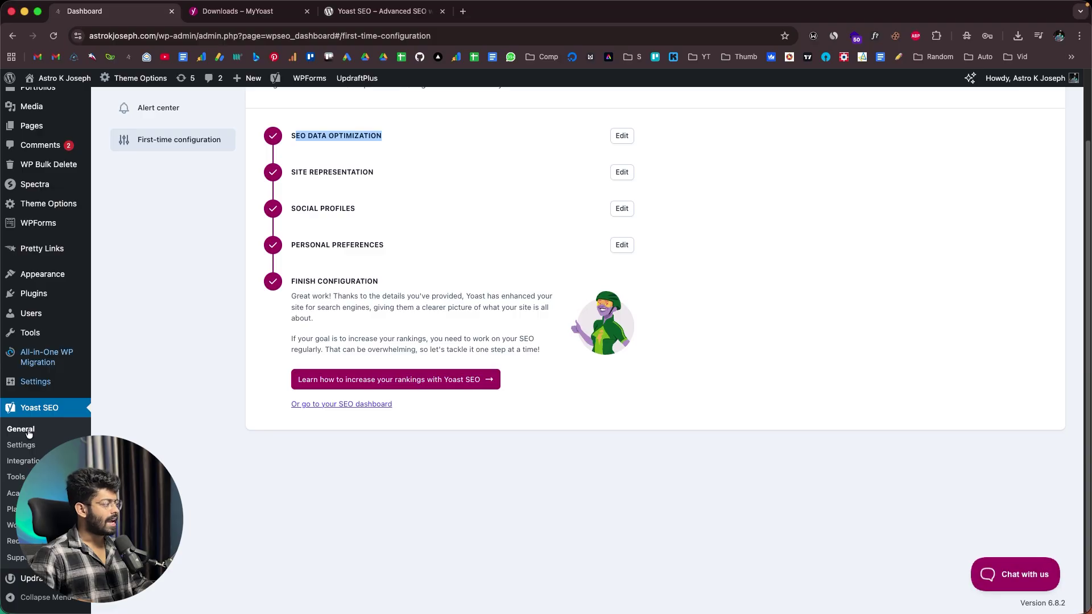
{"action": "left_click", "coordinate": [19, 450]}
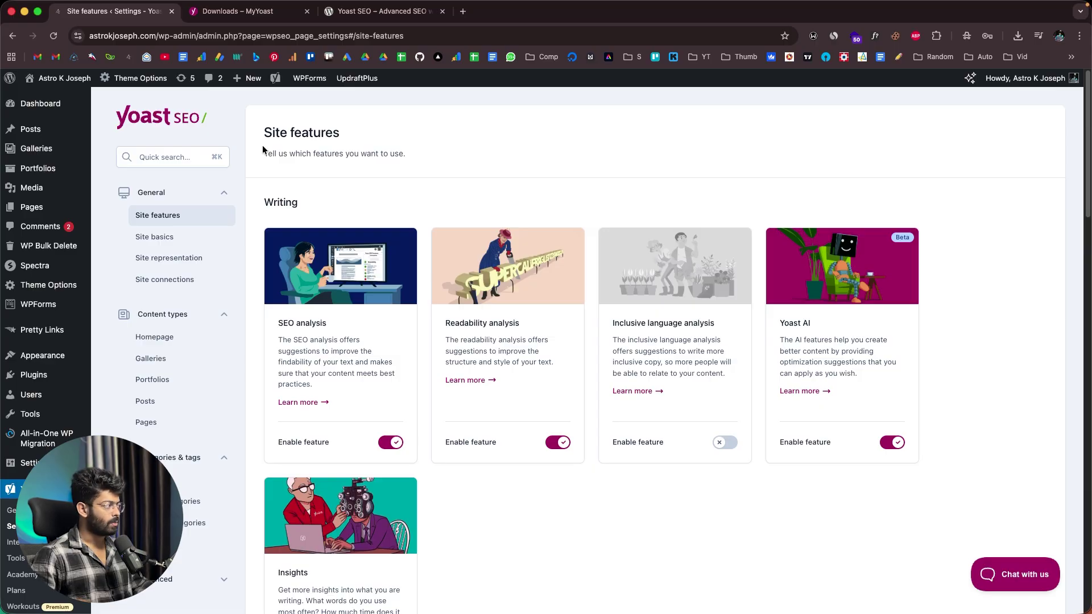
- Enable the llms.txt feature in the APIs section of Yoast Site features
{"action": "scroll", "coordinate": [196, 385], "scroll_direction": "down", "scroll_amount": 2}
{"action": "scroll", "coordinate": [197, 386], "scroll_direction": "up", "scroll_amount": 2}
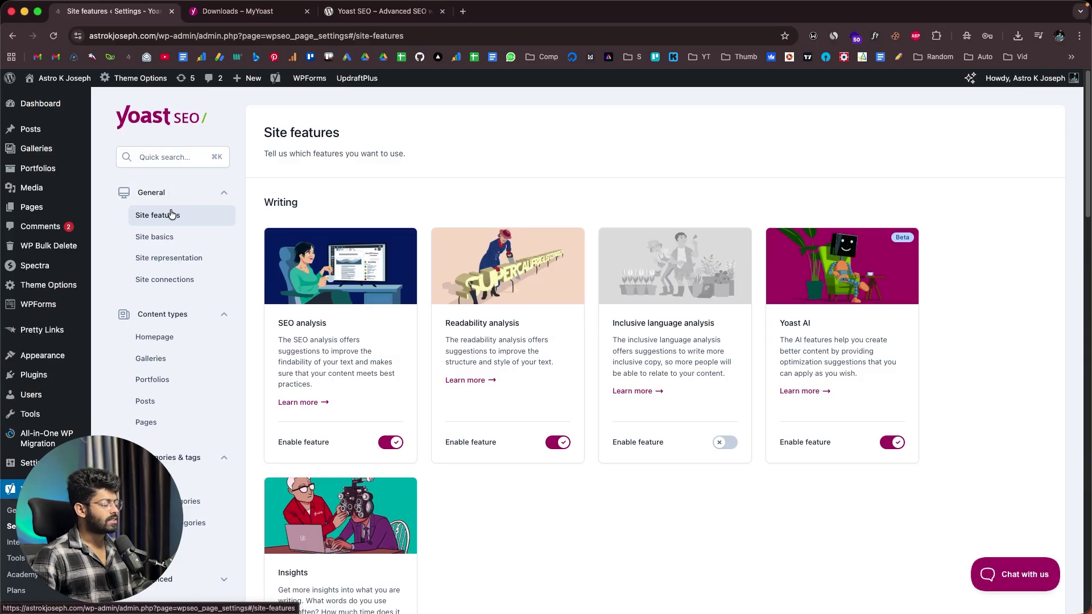
{"action": "scroll", "coordinate": [364, 250], "scroll_direction": "down", "scroll_amount": 3}
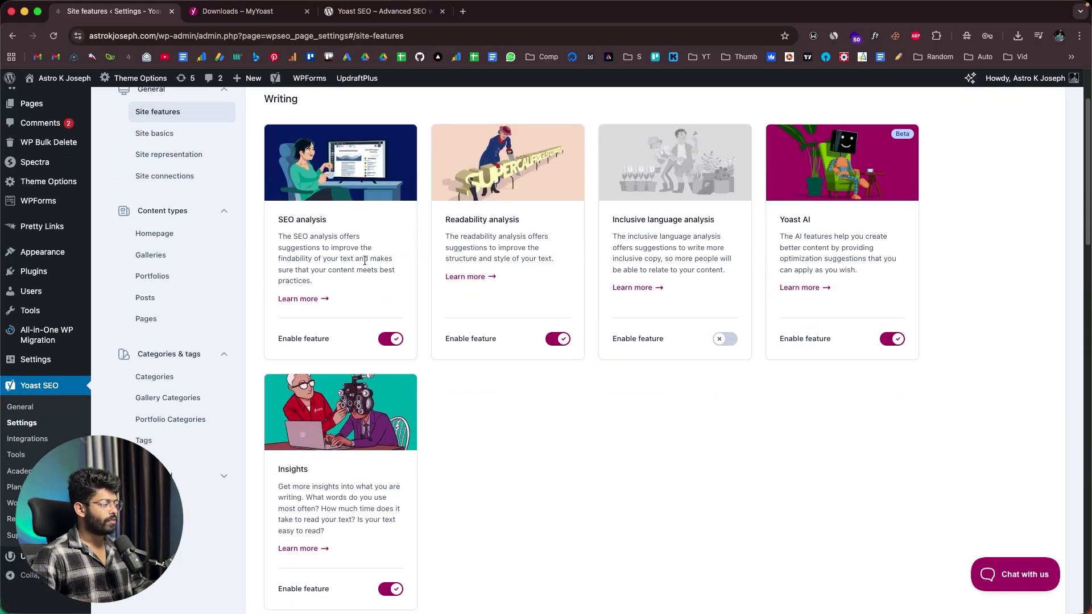
{"action": "scroll", "coordinate": [518, 327], "scroll_direction": "down", "scroll_amount": 2}
{"action": "scroll", "coordinate": [520, 330], "scroll_direction": "up", "scroll_amount": 4}
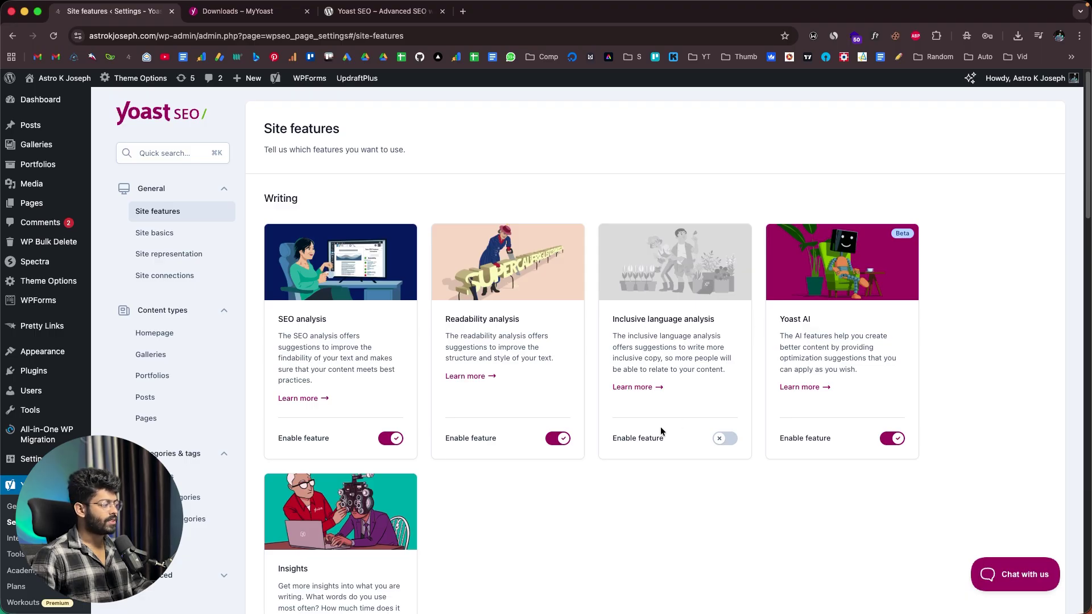
{"action": "scroll", "coordinate": [660, 433], "scroll_direction": "down", "scroll_amount": 3}
{"action": "scroll", "coordinate": [336, 488], "scroll_direction": "down", "scroll_amount": 6}
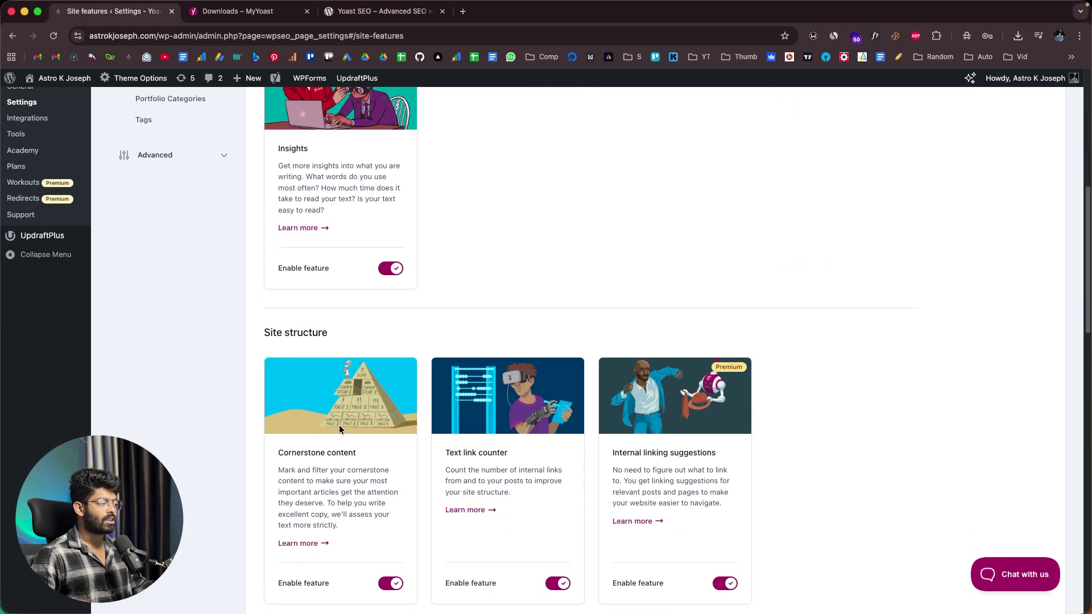
{"action": "scroll", "coordinate": [494, 432], "scroll_direction": "down", "scroll_amount": 4}
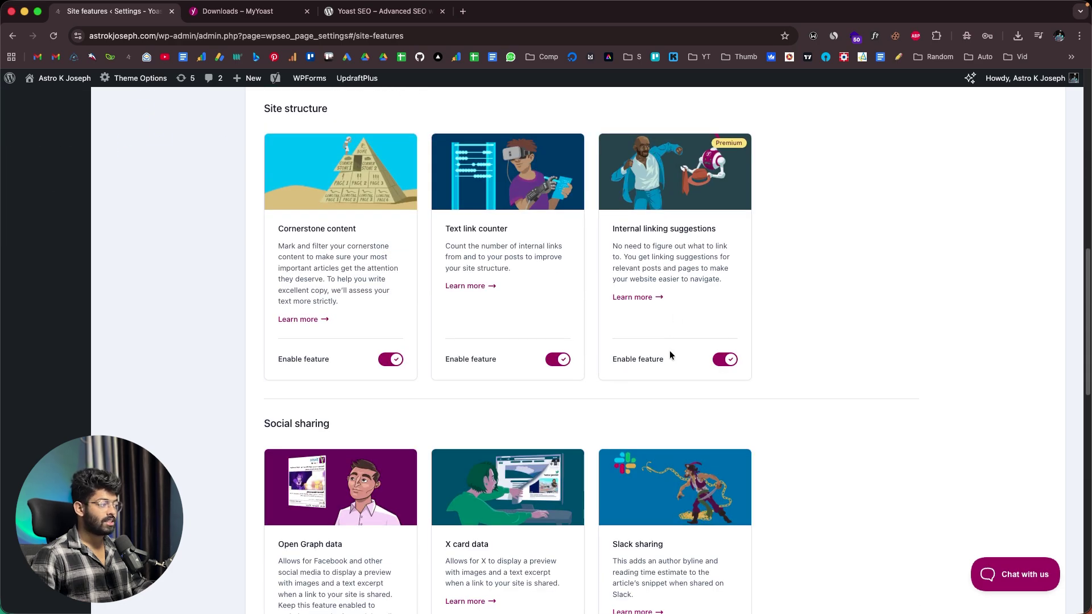
{"action": "scroll", "coordinate": [670, 351], "scroll_direction": "down", "scroll_amount": 4}
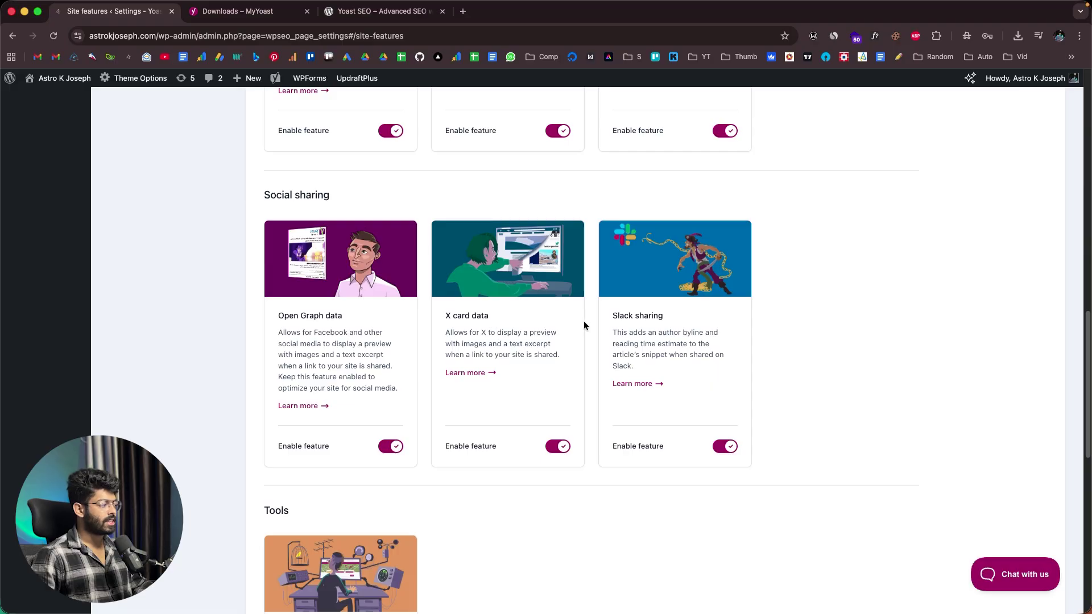
{"action": "scroll", "coordinate": [563, 341], "scroll_direction": "down", "scroll_amount": 3}
{"action": "scroll", "coordinate": [360, 445], "scroll_direction": "down", "scroll_amount": 5}
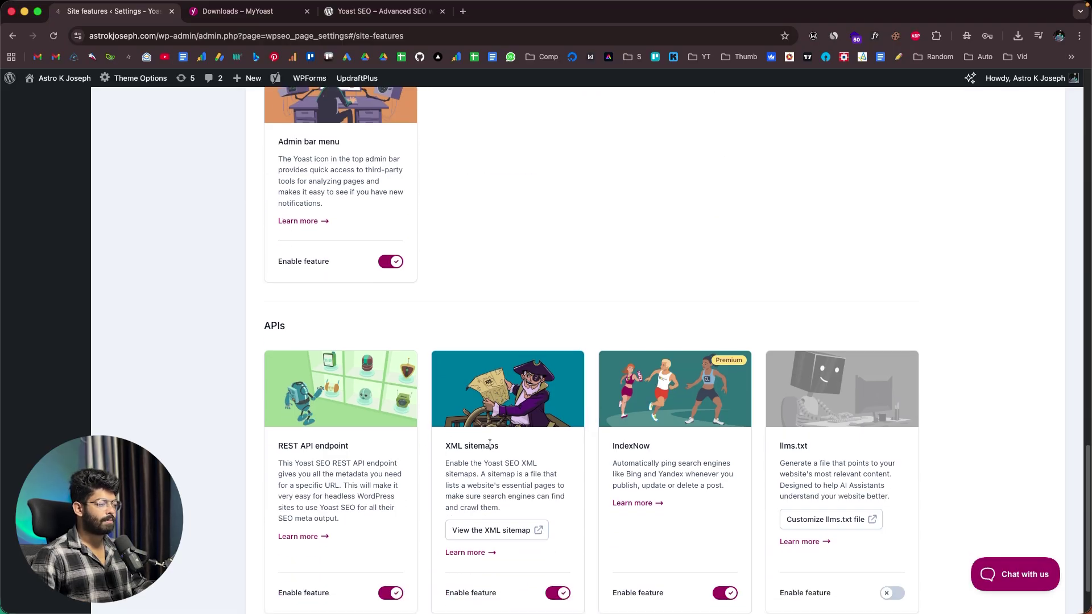
{"action": "scroll", "coordinate": [538, 425], "scroll_direction": "down", "scroll_amount": 2}
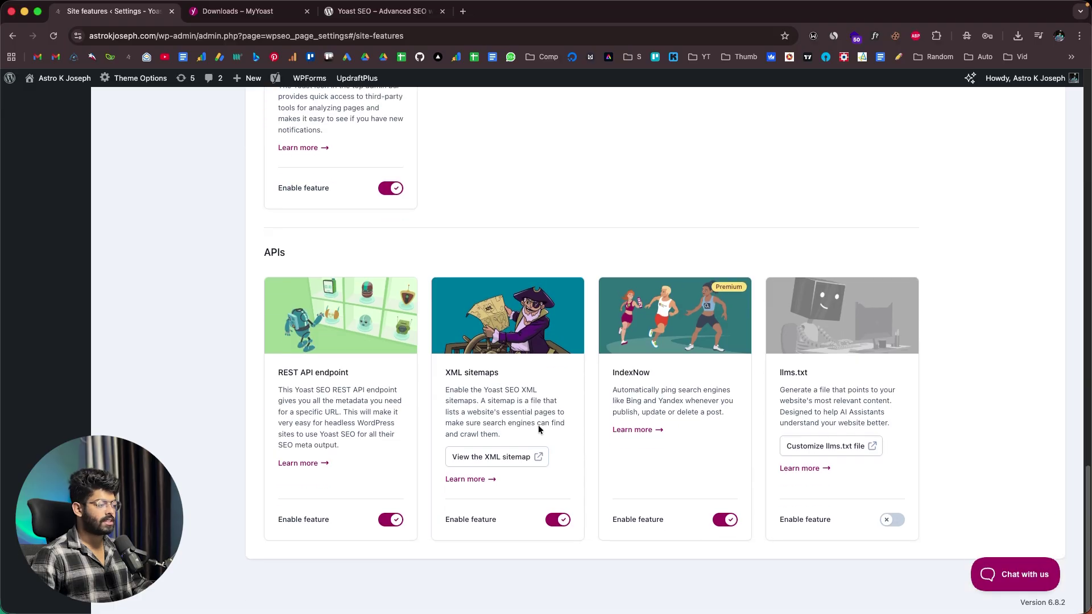
{"action": "scroll", "coordinate": [550, 413], "scroll_direction": "up", "scroll_amount": 20}
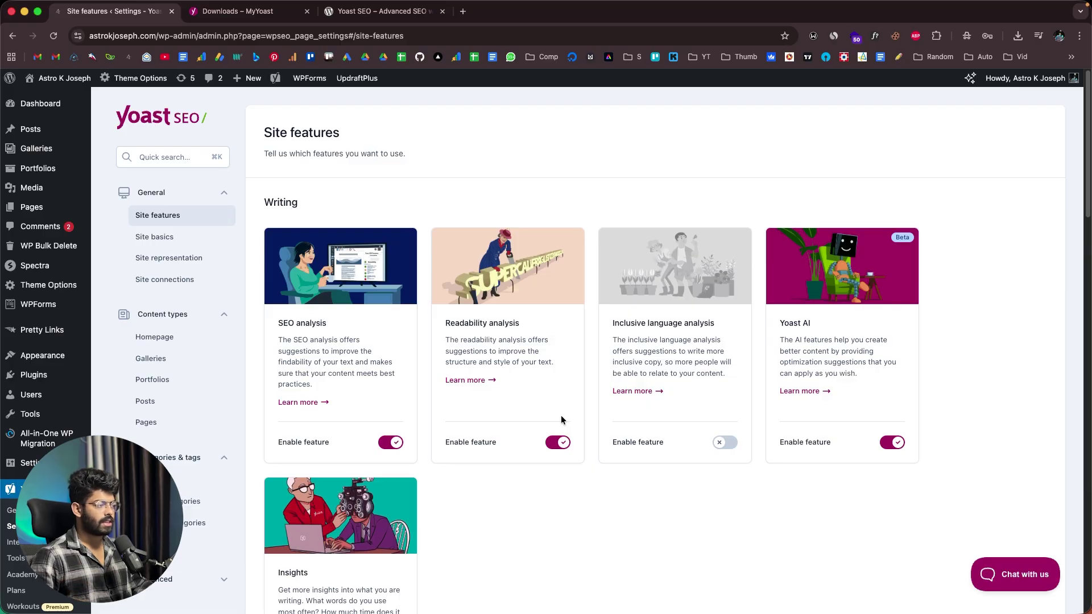
{"action": "scroll", "coordinate": [561, 420], "scroll_direction": "down", "scroll_amount": 20}
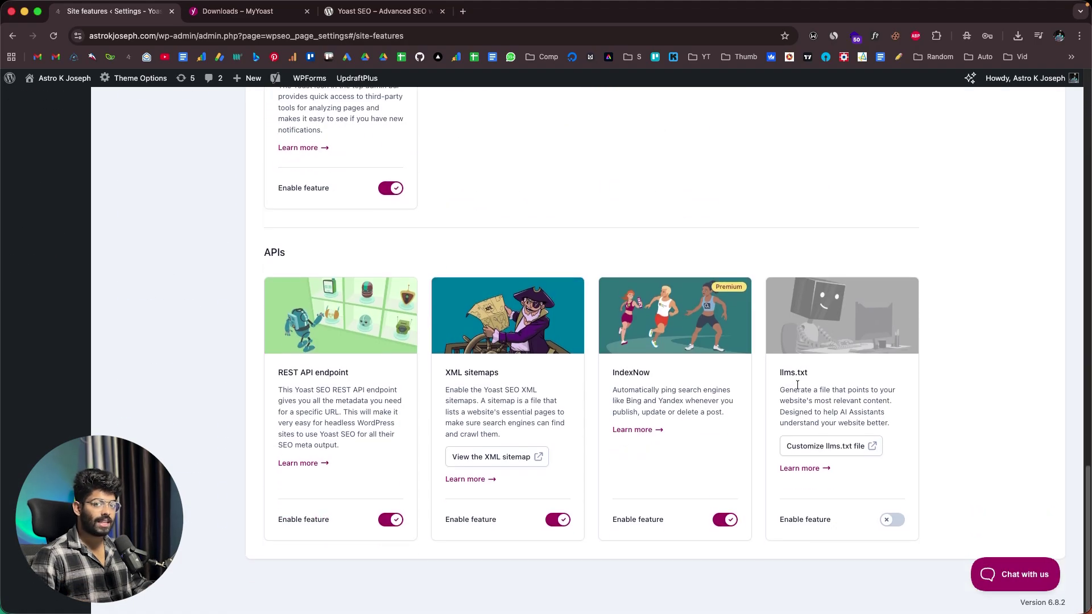
{"action": "left_click", "coordinate": [888, 519]}
- Save Site features with REST API endpoint, XML sitemaps, IndexNow and llms.txt all enabled
{"action": "scroll", "coordinate": [660, 532], "scroll_direction": "down", "scroll_amount": 2}
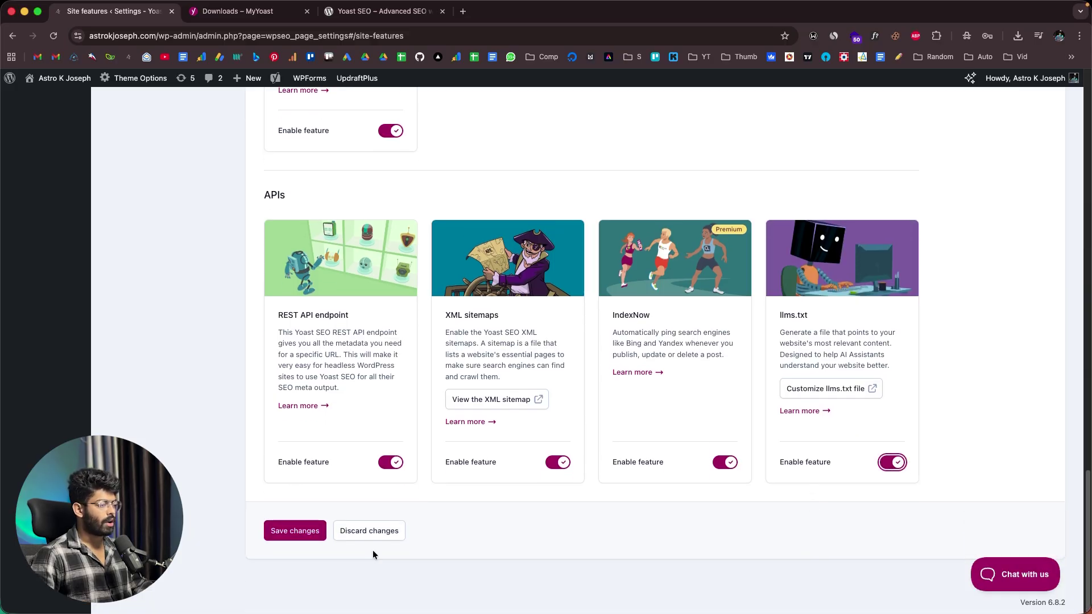
{"action": "left_click", "coordinate": [297, 530]}
{"action": "scroll", "coordinate": [644, 381], "scroll_direction": "up", "scroll_amount": 5}
{"action": "scroll", "coordinate": [644, 387], "scroll_direction": "up", "scroll_amount": 10}
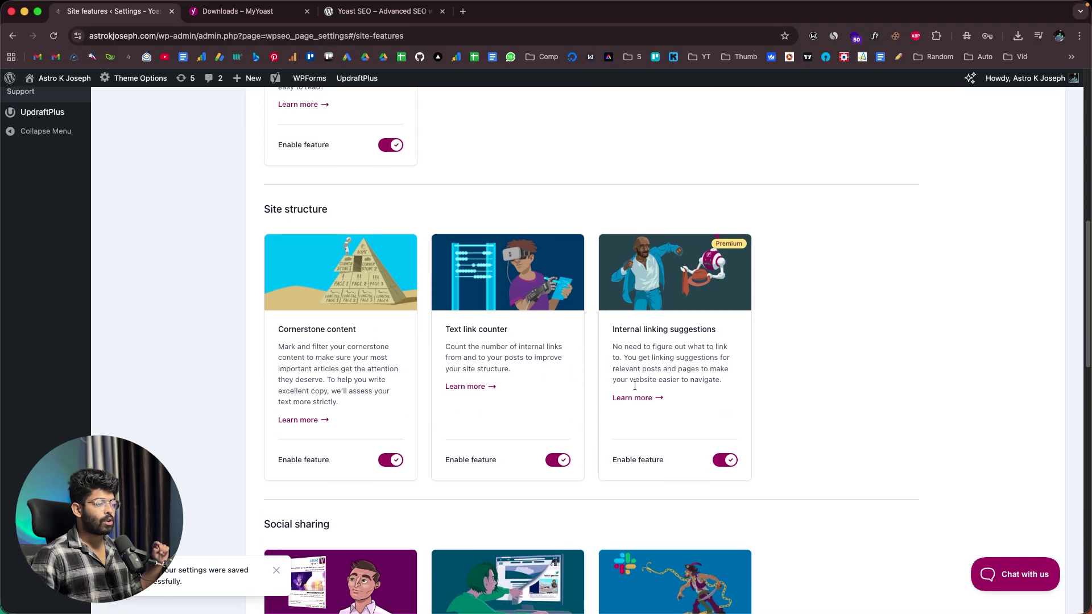
{"action": "scroll", "coordinate": [634, 385], "scroll_direction": "down", "scroll_amount": 13}
{"action": "scroll", "coordinate": [635, 385], "scroll_direction": "down", "scroll_amount": 2}
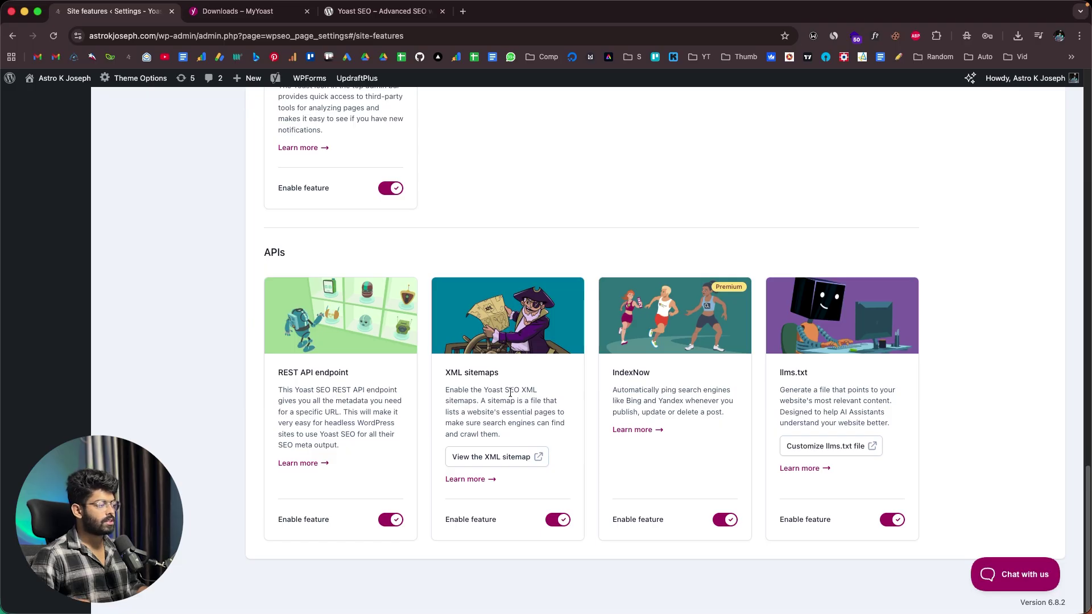
- Open the XML sitemap, check post-sitemap.xml's 24 URLs, then go back to the Site features tab
{"action": "left_click", "coordinate": [488, 456]}
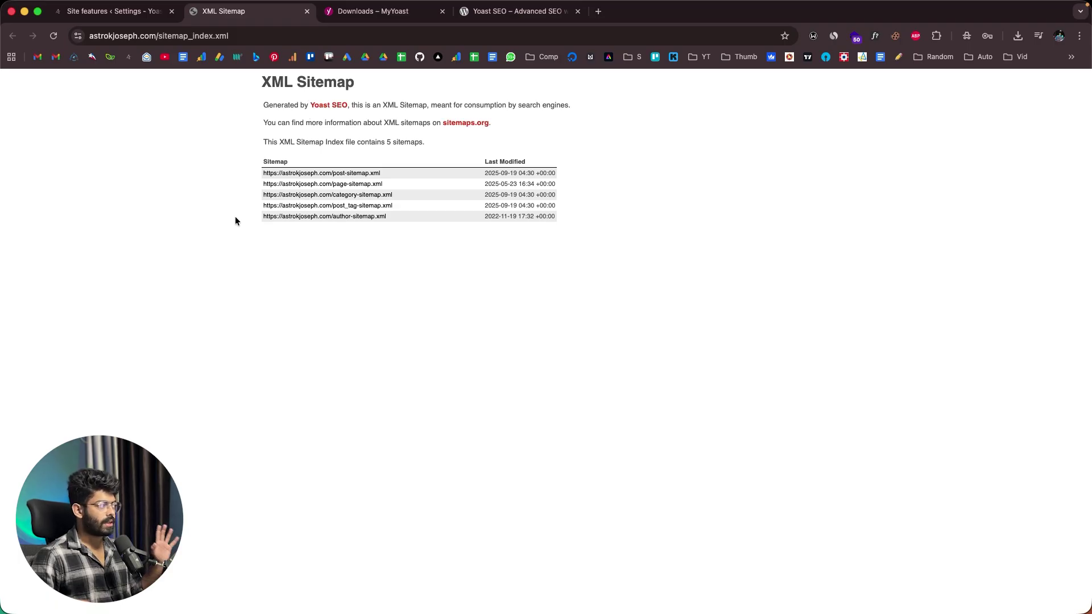
{"action": "left_click", "coordinate": [306, 174]}
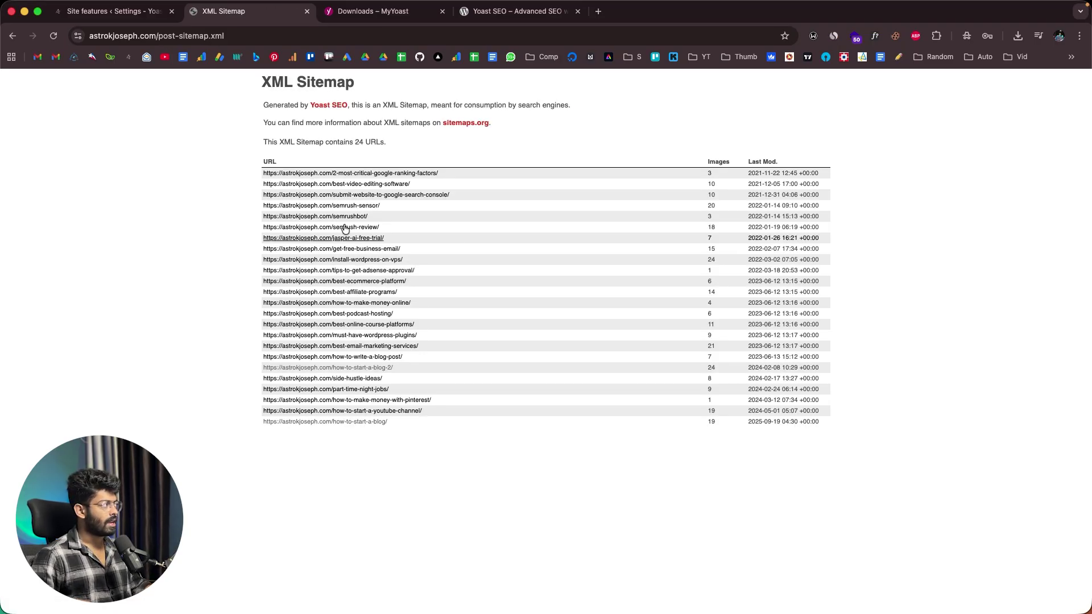
{"action": "key", "text": "super+bracketleft"}
{"action": "left_click", "coordinate": [238, 36]}
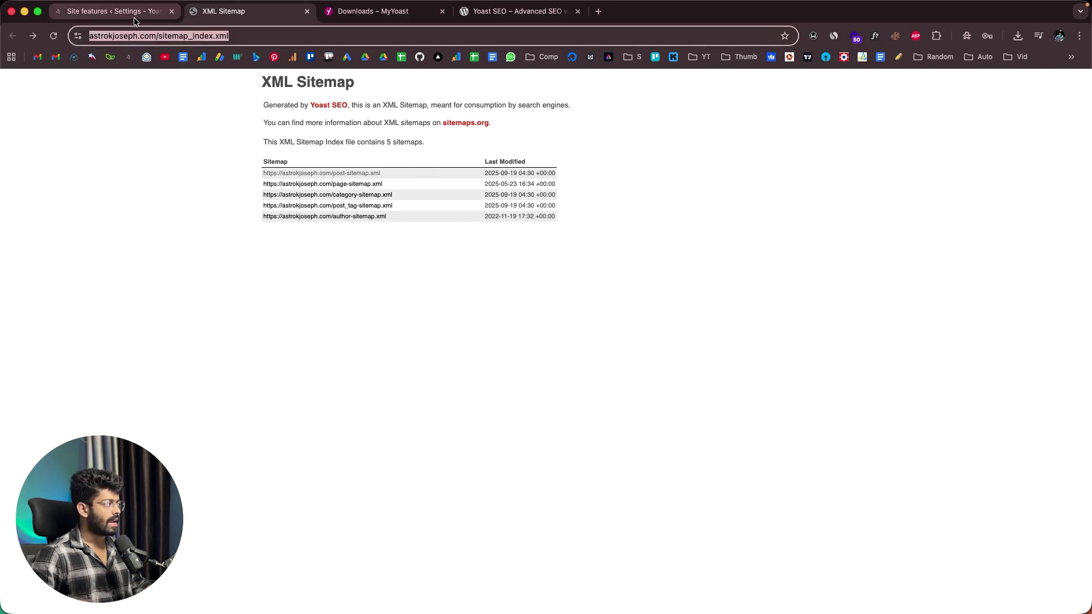
{"action": "left_click", "coordinate": [135, 21]}
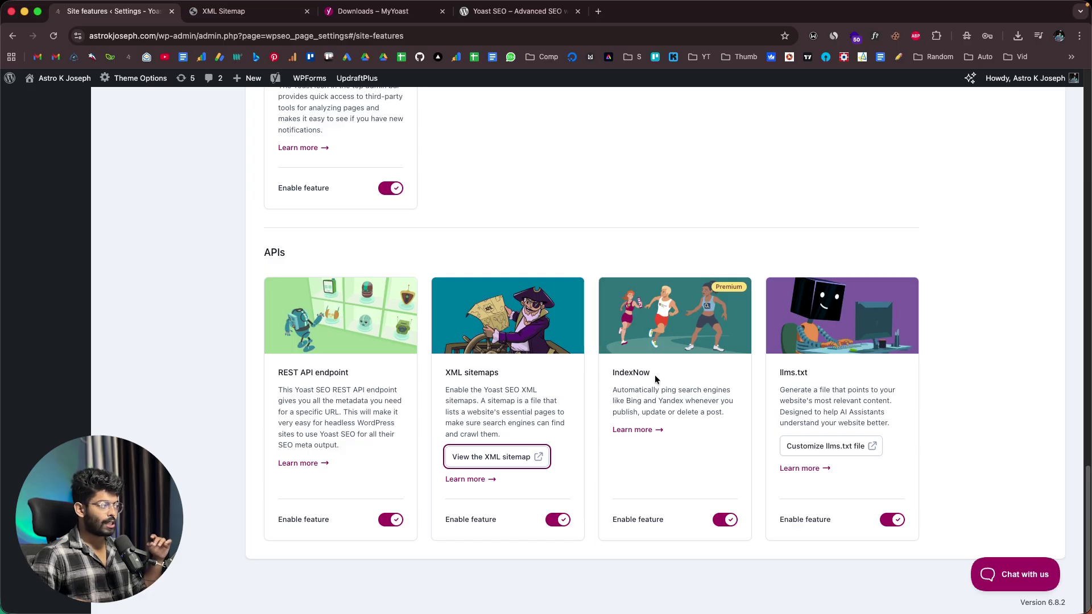
{"action": "scroll", "coordinate": [654, 380], "scroll_direction": "up", "scroll_amount": 6}
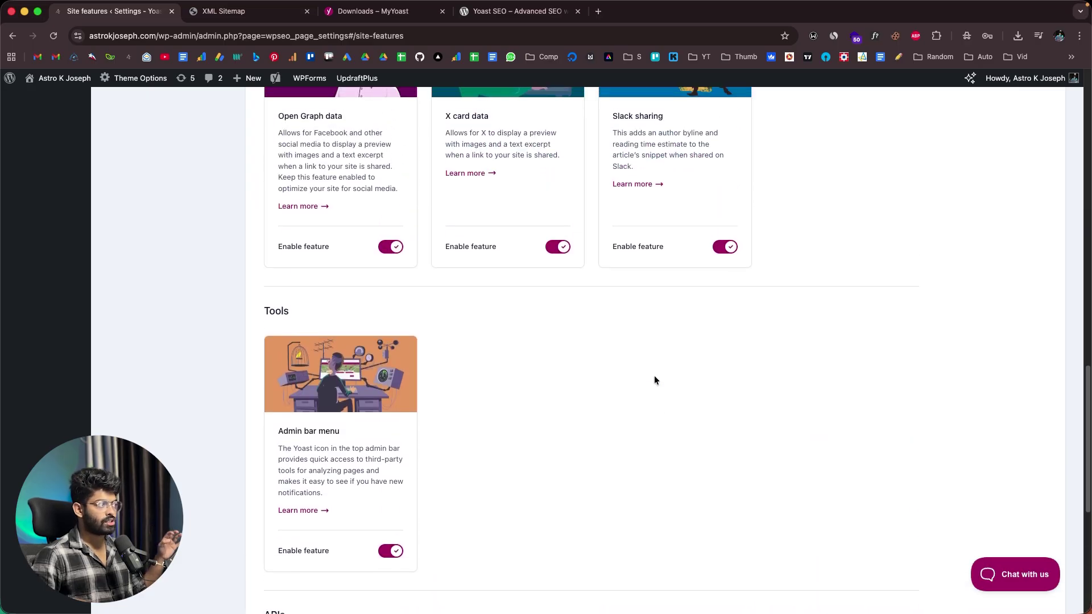
{"action": "scroll", "coordinate": [654, 380], "scroll_direction": "up", "scroll_amount": 10}
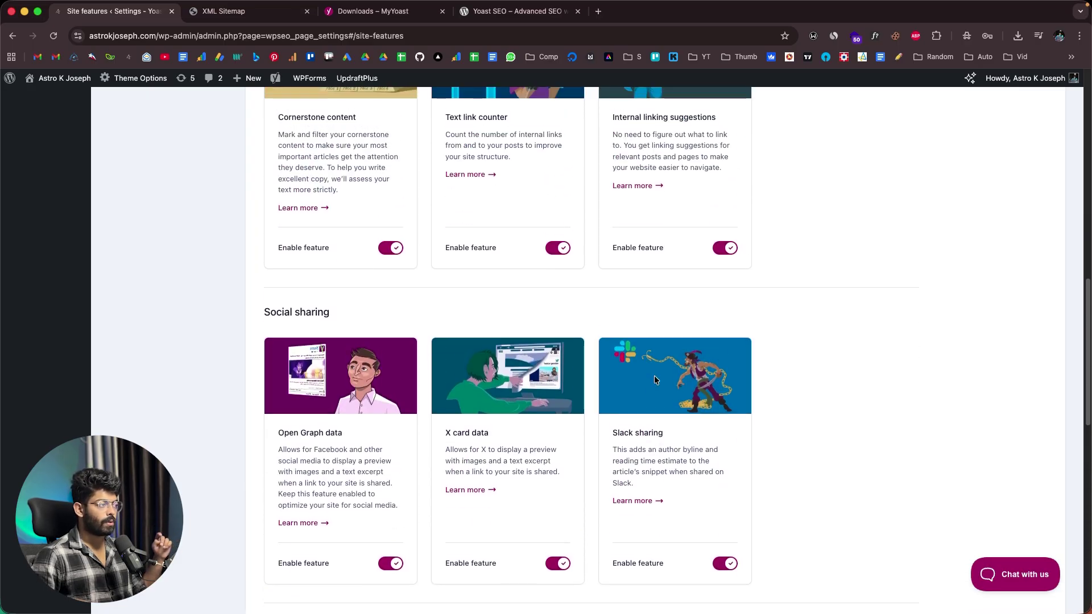
{"action": "scroll", "coordinate": [654, 380], "scroll_direction": "up", "scroll_amount": 8}
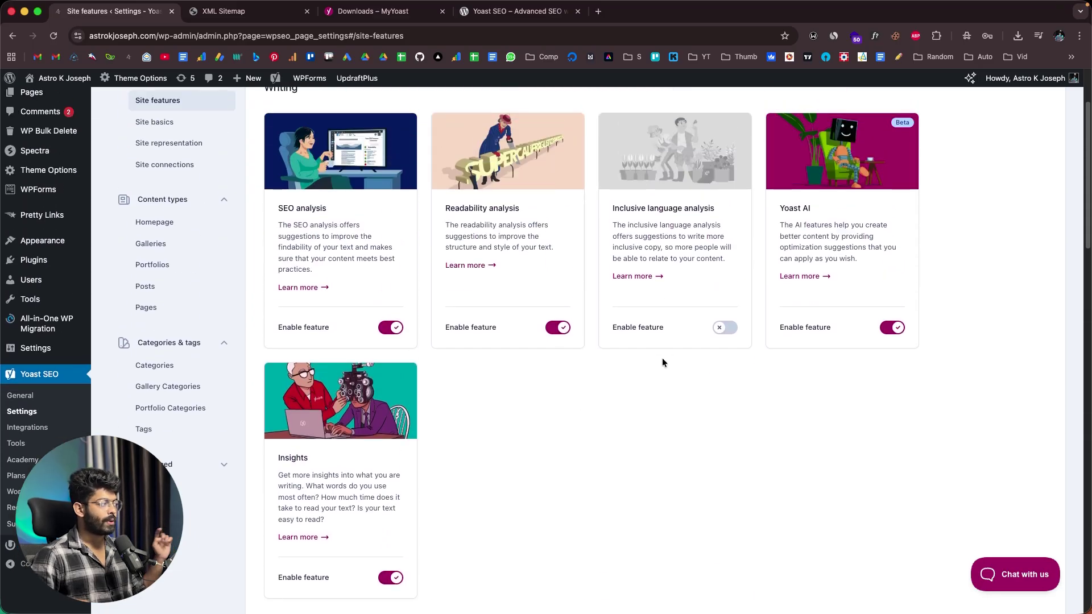
{"action": "scroll", "coordinate": [662, 359], "scroll_direction": "up", "scroll_amount": 1}
{"action": "scroll", "coordinate": [661, 357], "scroll_direction": "up", "scroll_amount": 2}
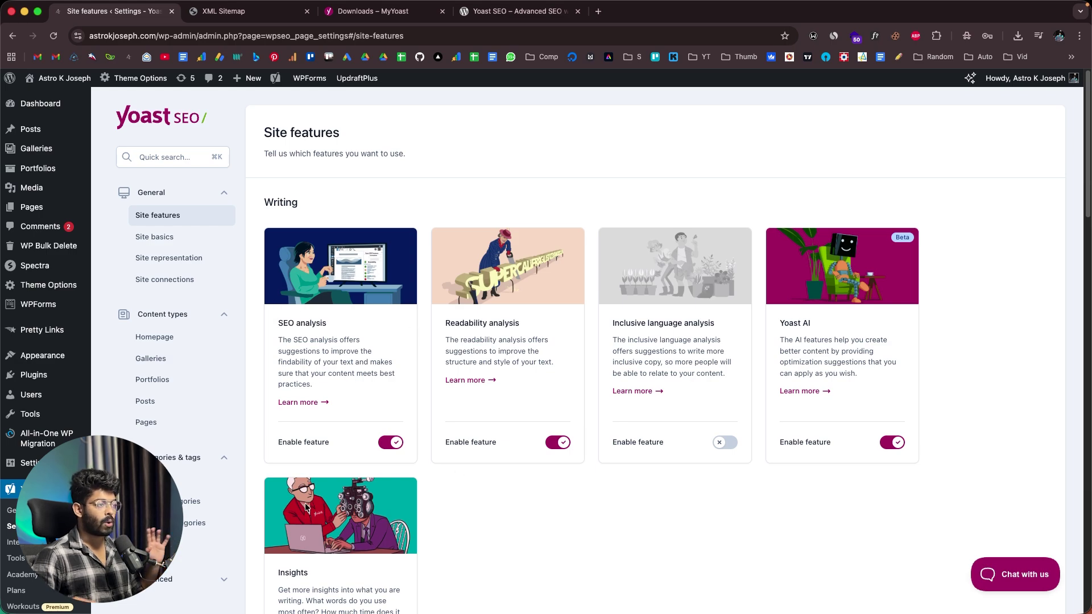
{"action": "scroll", "coordinate": [305, 507], "scroll_direction": "down", "scroll_amount": 1}
{"action": "scroll", "coordinate": [305, 507], "scroll_direction": "down", "scroll_amount": 2}
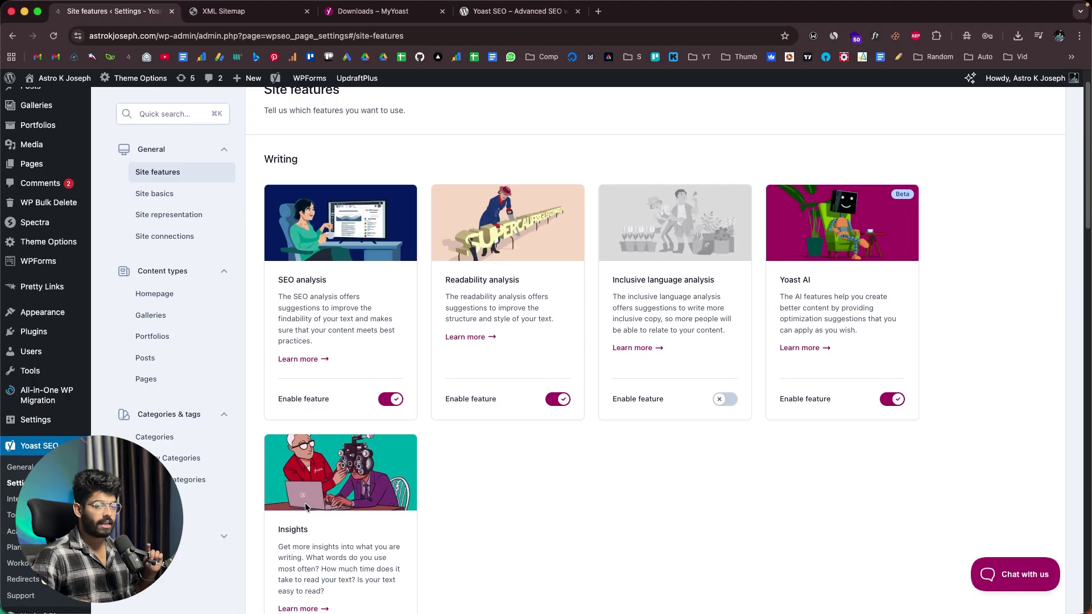
{"action": "scroll", "coordinate": [361, 339], "scroll_direction": "up", "scroll_amount": 2}
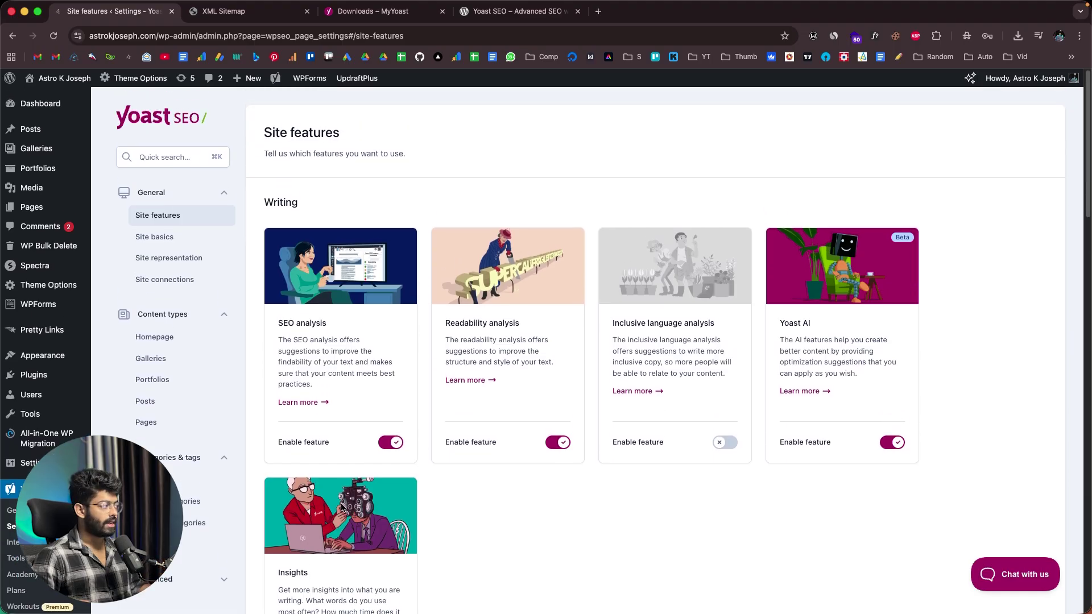
- Browse the Site basics, Site representation and Site connections sections, then return to Site basics
{"action": "left_click", "coordinate": [193, 243]}
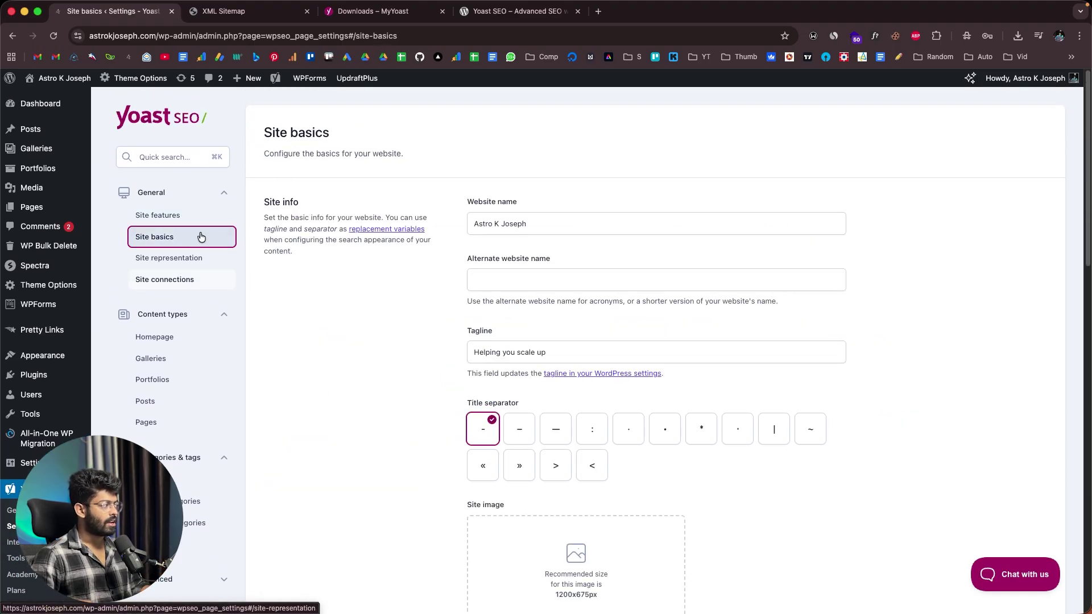
{"action": "left_click", "coordinate": [192, 262]}
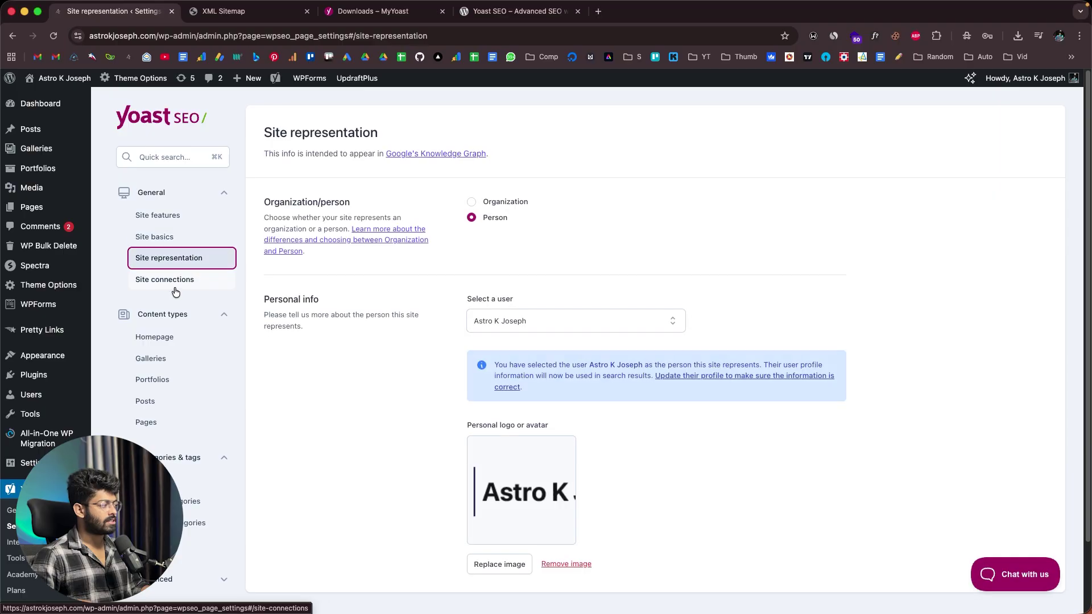
{"action": "left_click", "coordinate": [172, 283]}
{"action": "left_click", "coordinate": [177, 232]}
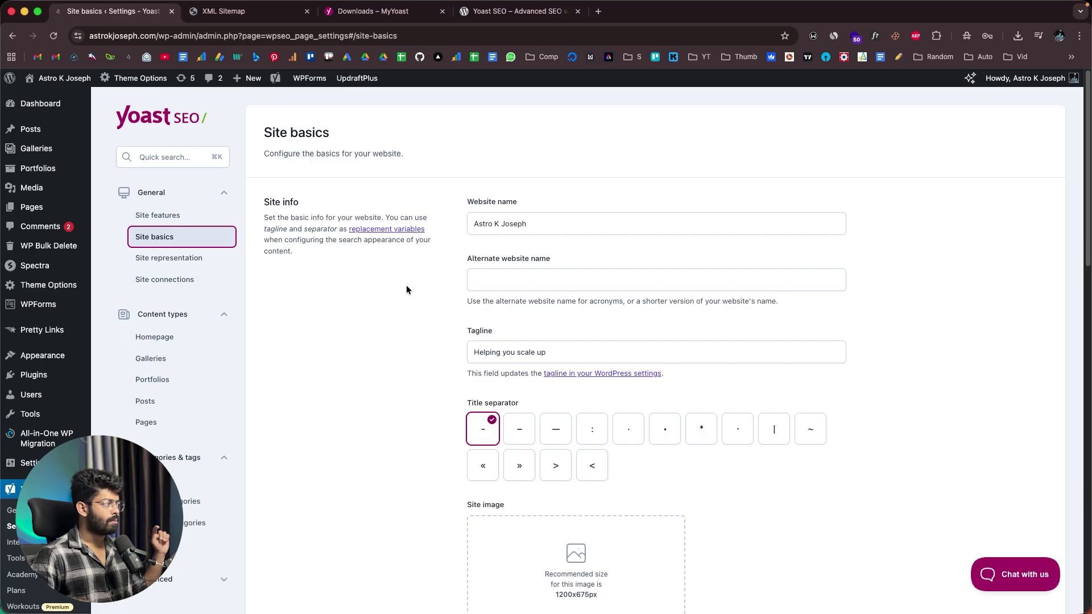
- Choose the site logo from the Media Library as the Yoast Site image
{"action": "left_click", "coordinate": [510, 226]}
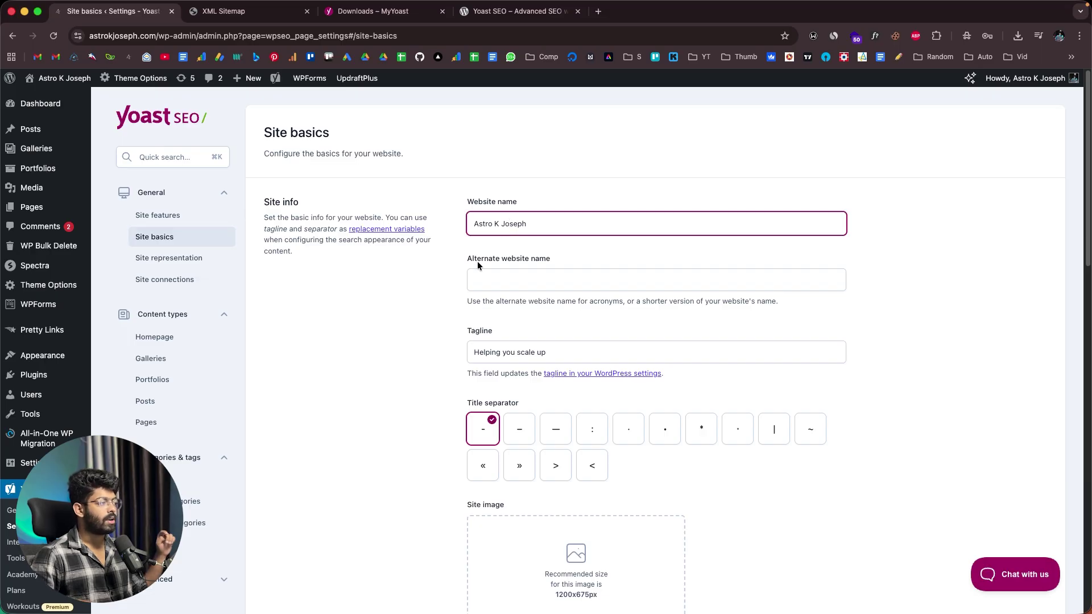
{"action": "scroll", "coordinate": [422, 314], "scroll_direction": "down", "scroll_amount": 5}
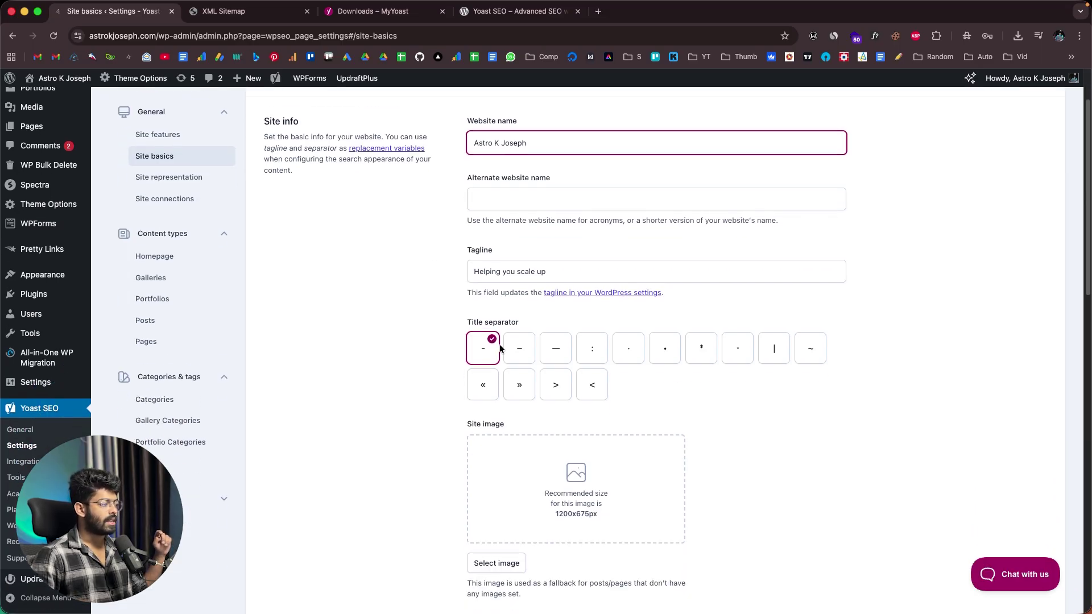
{"action": "left_click", "coordinate": [541, 405]}
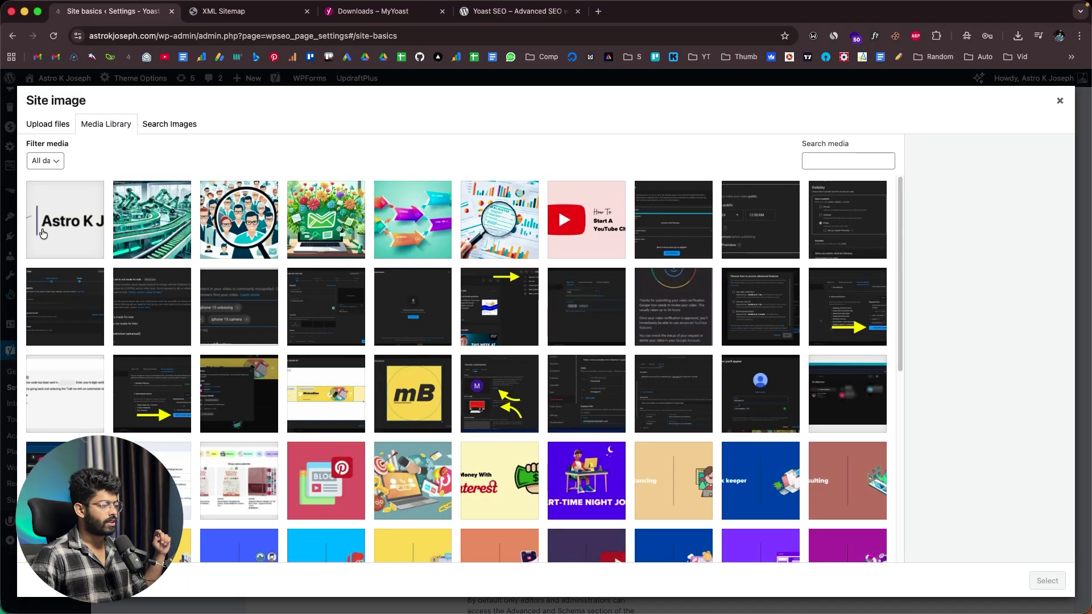
{"action": "left_click", "coordinate": [1046, 581]}
{"action": "scroll", "coordinate": [516, 335], "scroll_direction": "down", "scroll_amount": 8}
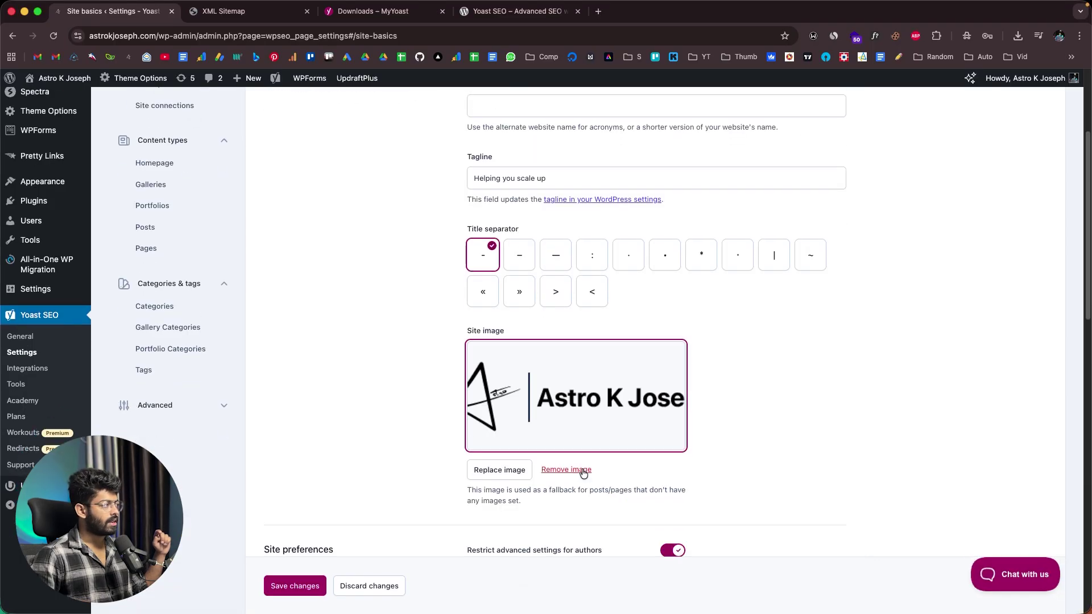
{"action": "scroll", "coordinate": [545, 209], "scroll_direction": "up", "scroll_amount": 1}
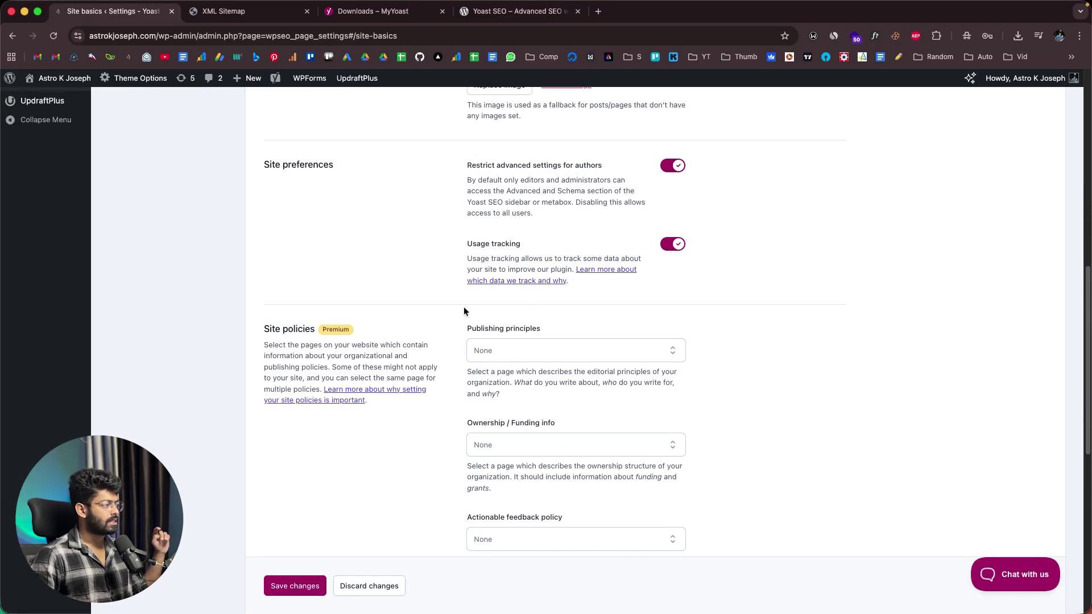
{"action": "scroll", "coordinate": [441, 336], "scroll_direction": "down", "scroll_amount": 8}
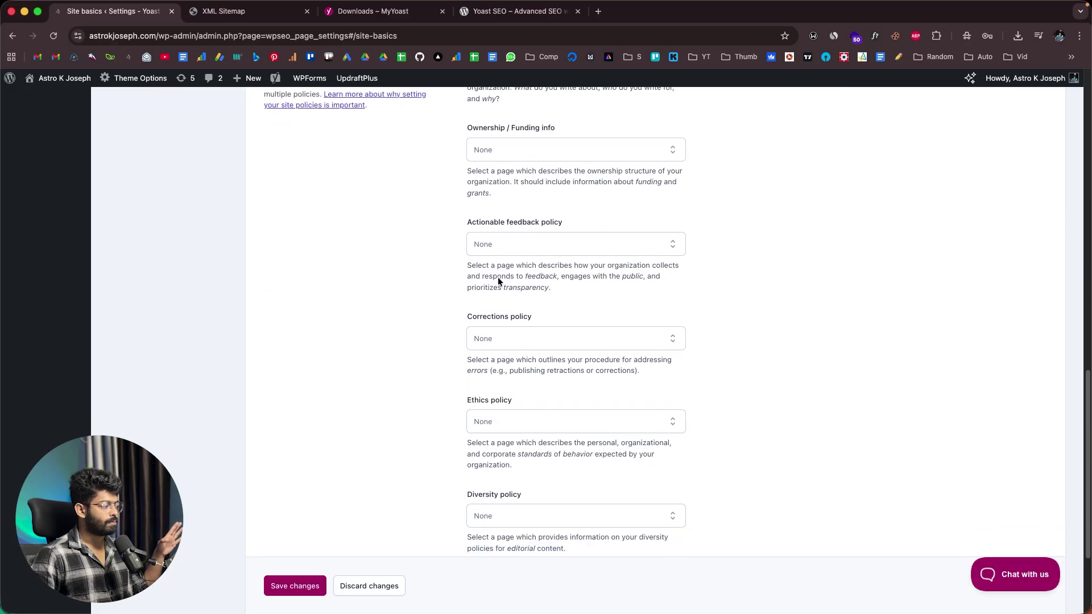
{"action": "scroll", "coordinate": [501, 306], "scroll_direction": "up", "scroll_amount": 20}
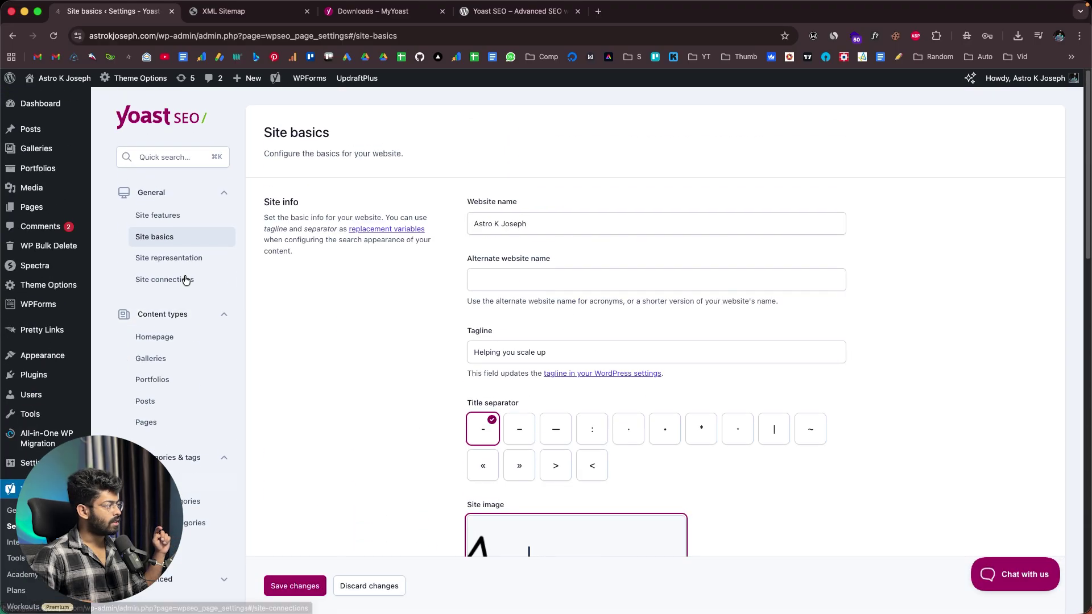
- Go to the Site representation settings and glance through them
{"action": "left_click", "coordinate": [180, 257]}
{"action": "scroll", "coordinate": [453, 284], "scroll_direction": "down", "scroll_amount": 3}
{"action": "scroll", "coordinate": [453, 299], "scroll_direction": "up", "scroll_amount": 3}
- Review the empty Baidu, Bing, Google, Pinterest and Yandex verification code fields under Site connections
{"action": "left_click", "coordinate": [198, 277]}
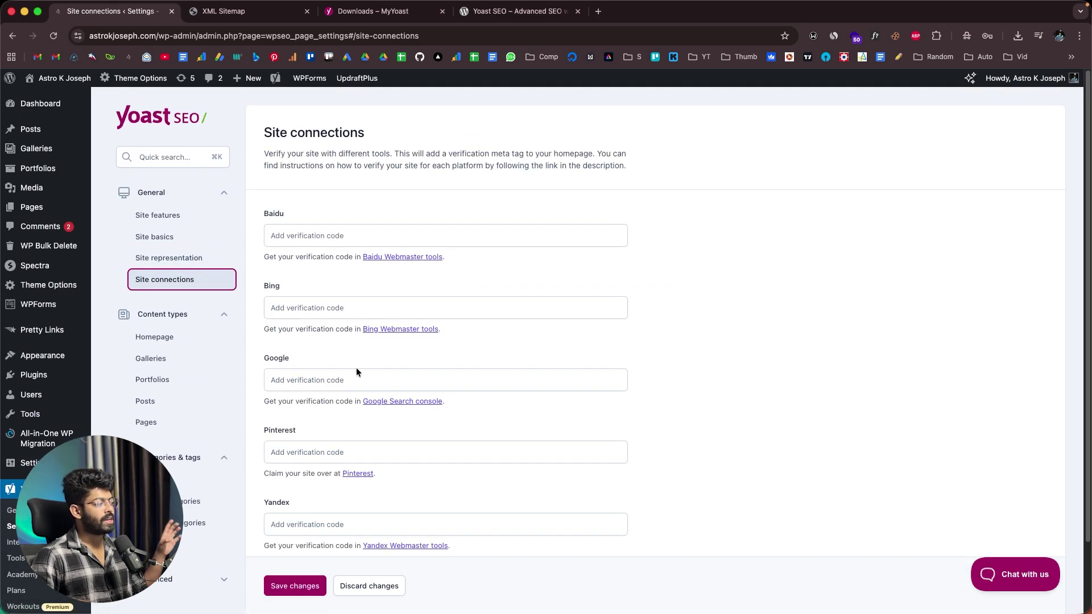
{"action": "scroll", "coordinate": [337, 436], "scroll_direction": "down", "scroll_amount": 3}
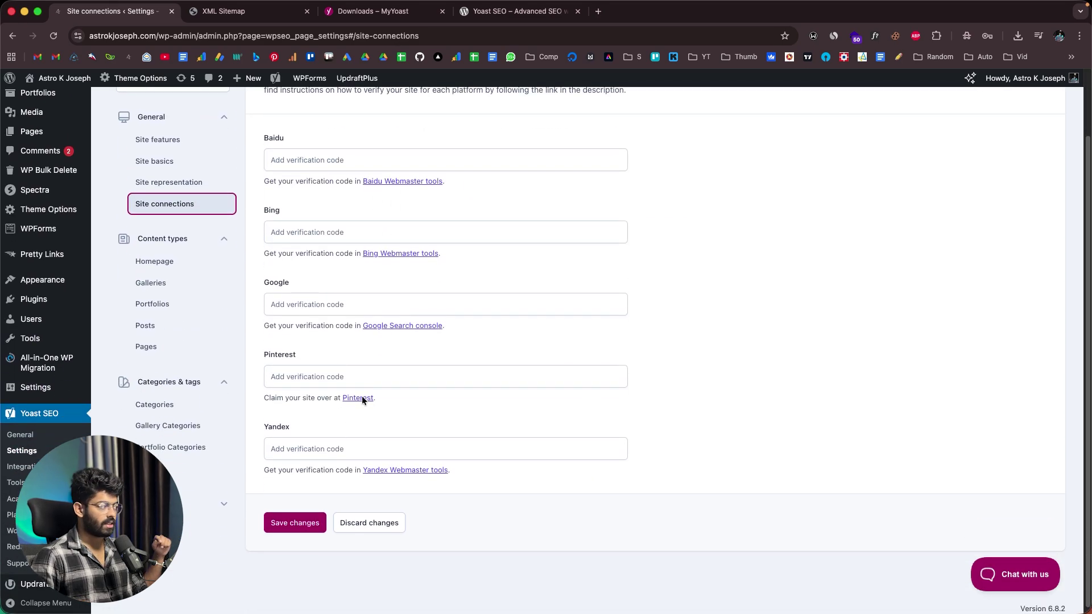
{"action": "scroll", "coordinate": [365, 374], "scroll_direction": "up", "scroll_amount": 3}
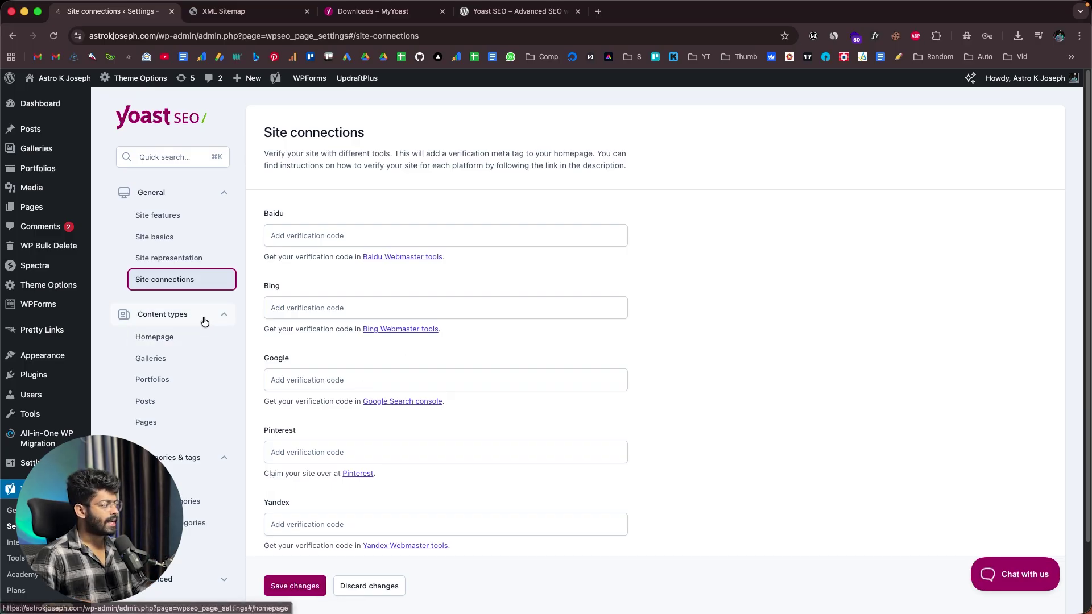
- Step through the Homepage, Galleries and Portfolios content types to reach the Posts settings
{"action": "left_click", "coordinate": [188, 336]}
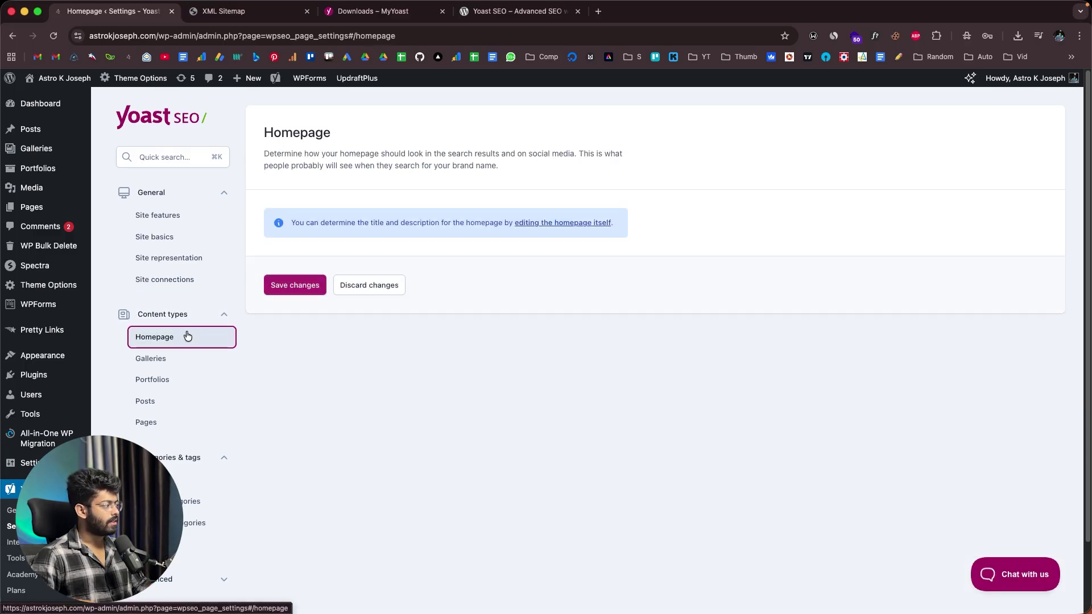
{"action": "left_click", "coordinate": [152, 358]}
{"action": "left_click", "coordinate": [153, 379]}
{"action": "left_click", "coordinate": [149, 401]}
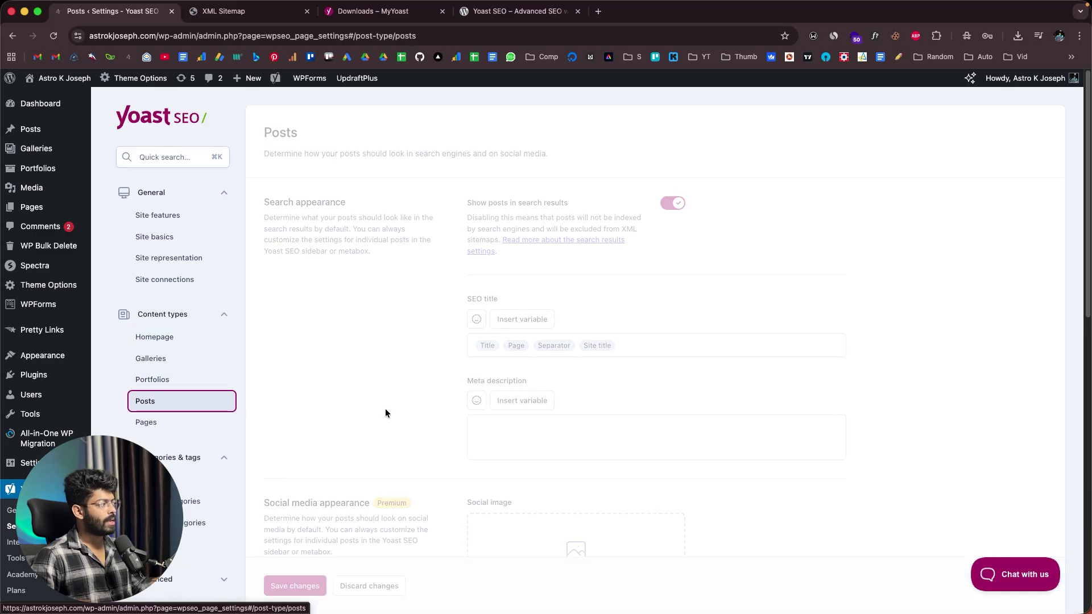
- Review the Posts defaults: shown in search results, SEO title 'Title Page Separator Site title'
{"action": "scroll", "coordinate": [429, 368], "scroll_direction": "down", "scroll_amount": 1}
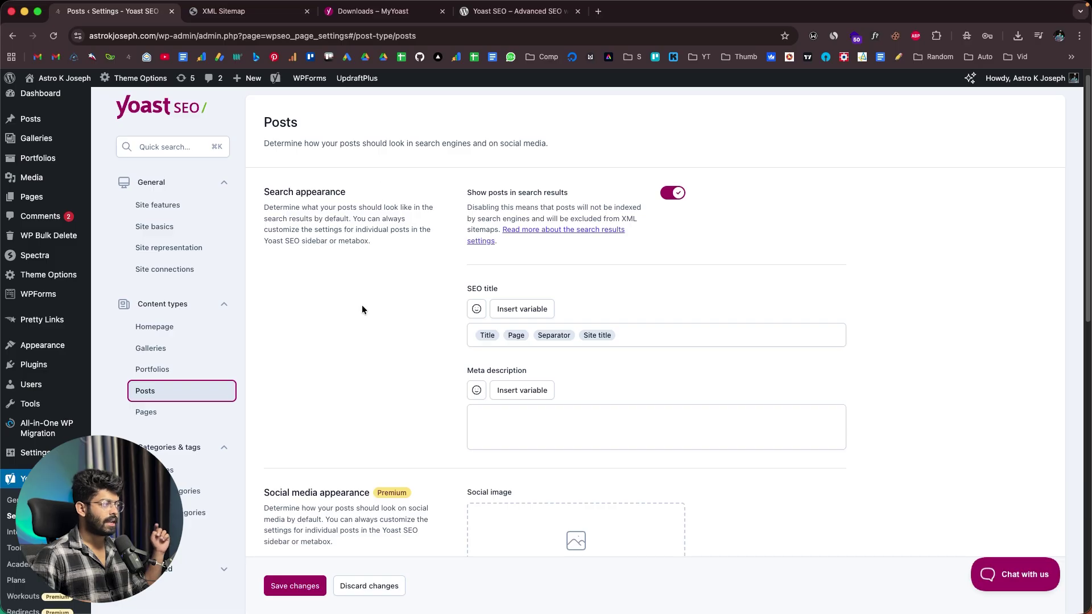
{"action": "scroll", "coordinate": [363, 308], "scroll_direction": "up", "scroll_amount": 1}
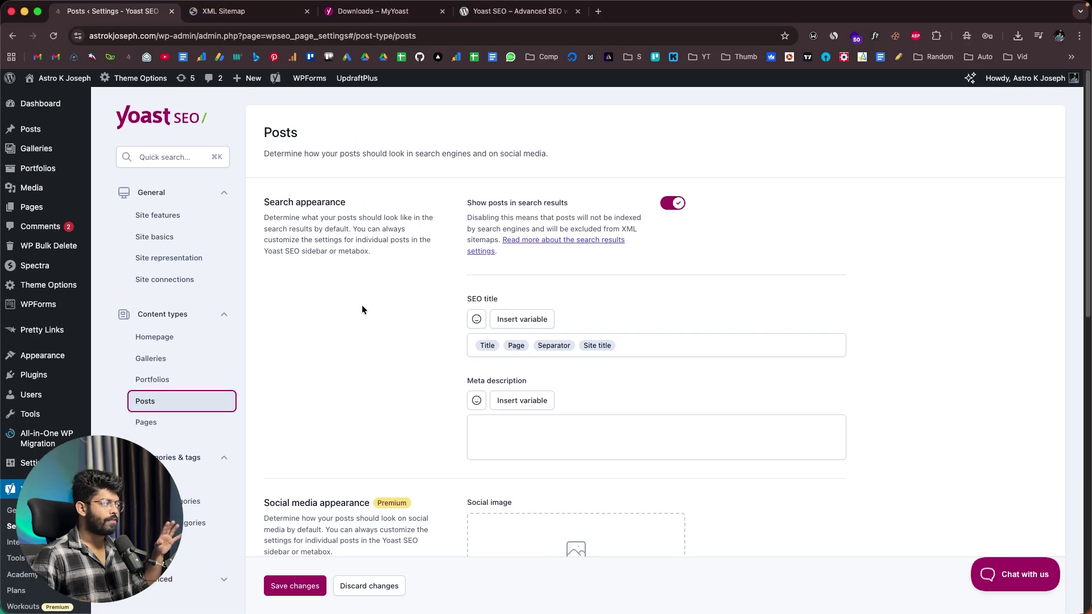
{"action": "scroll", "coordinate": [362, 309], "scroll_direction": "down", "scroll_amount": 1}
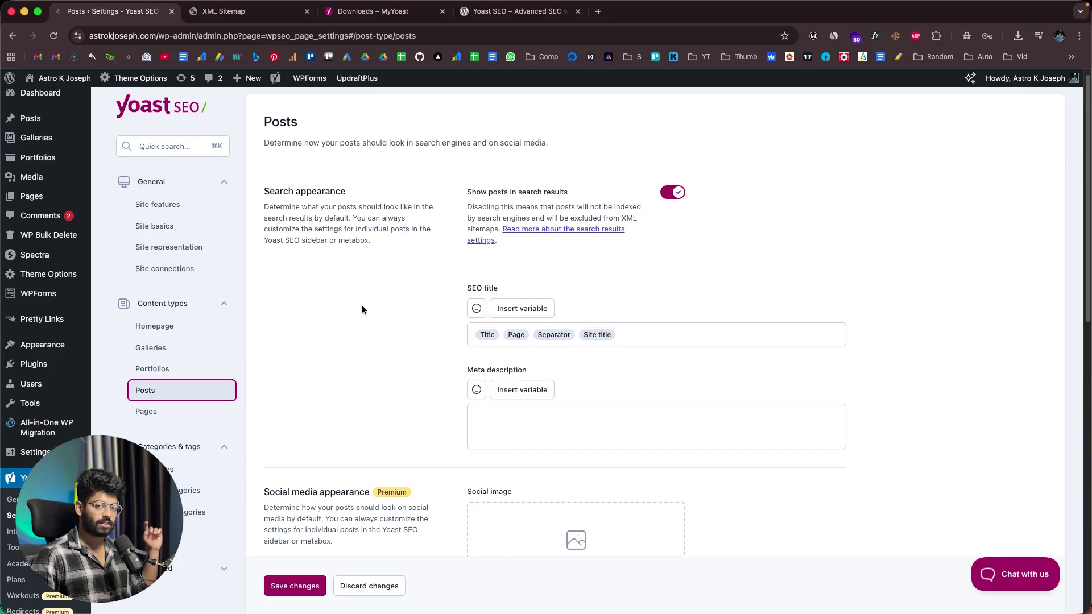
{"action": "scroll", "coordinate": [362, 309], "scroll_direction": "down", "scroll_amount": 3}
{"action": "scroll", "coordinate": [362, 309], "scroll_direction": "up", "scroll_amount": 3}
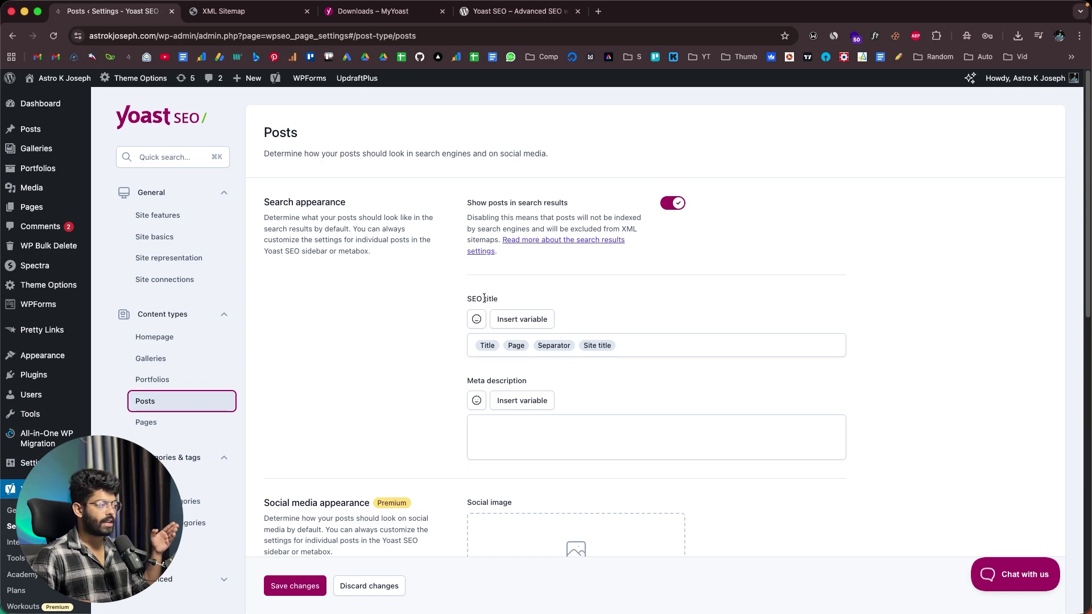
{"action": "scroll", "coordinate": [452, 381], "scroll_direction": "down", "scroll_amount": 1}
{"action": "scroll", "coordinate": [452, 382], "scroll_direction": "down", "scroll_amount": 4}
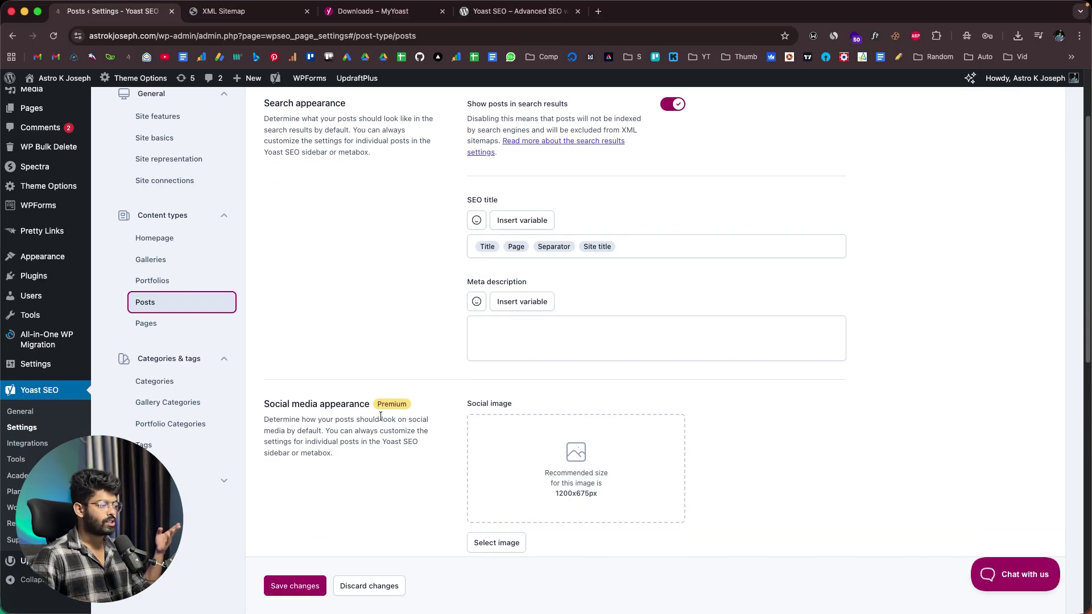
{"action": "scroll", "coordinate": [483, 446], "scroll_direction": "down", "scroll_amount": 10}
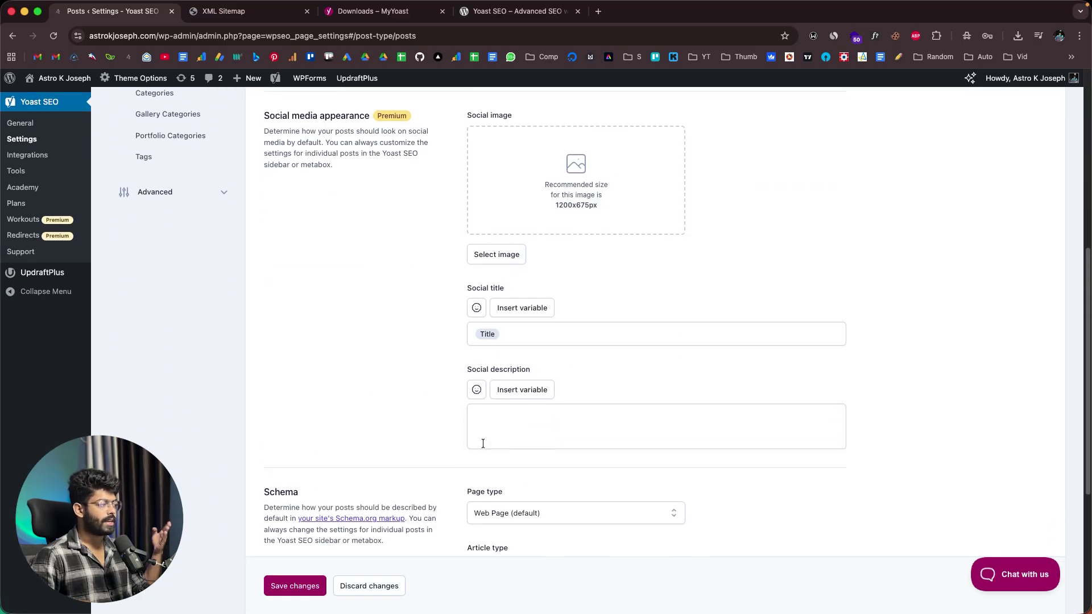
{"action": "scroll", "coordinate": [505, 426], "scroll_direction": "down", "scroll_amount": 4}
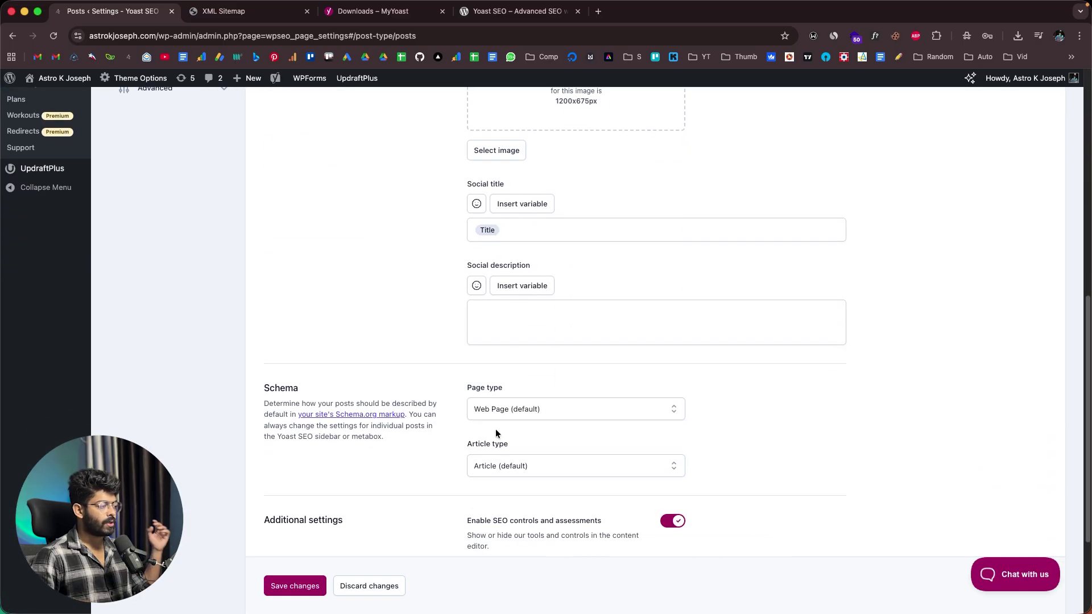
{"action": "scroll", "coordinate": [495, 429], "scroll_direction": "down", "scroll_amount": 5}
{"action": "scroll", "coordinate": [493, 429], "scroll_direction": "up", "scroll_amount": 20}
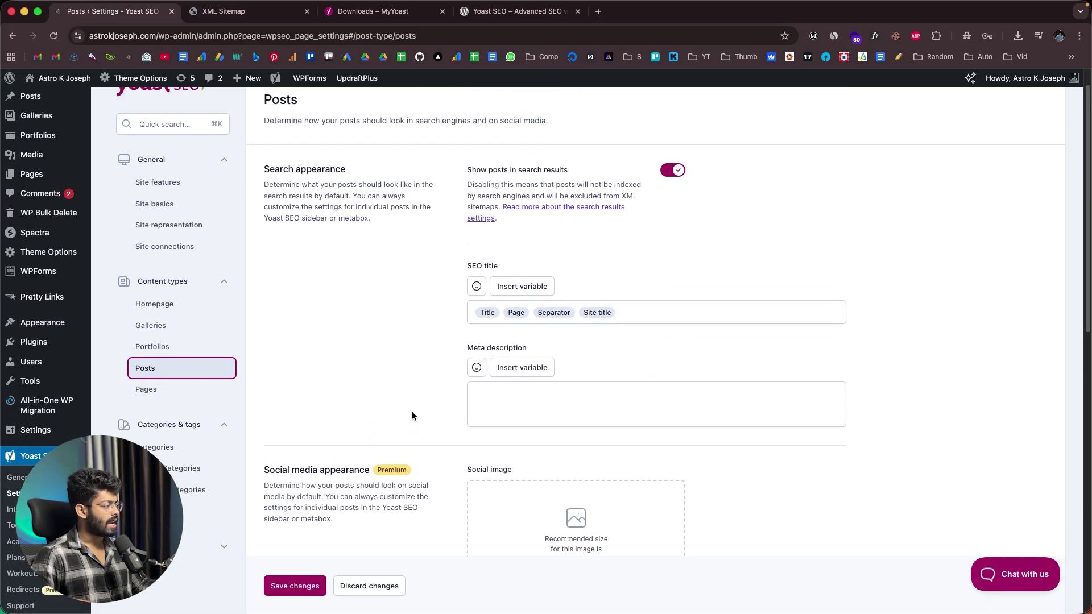
- Look over the Categories settings, then expand Advanced and review the llms.txt settings
{"action": "left_click", "coordinate": [210, 452]}
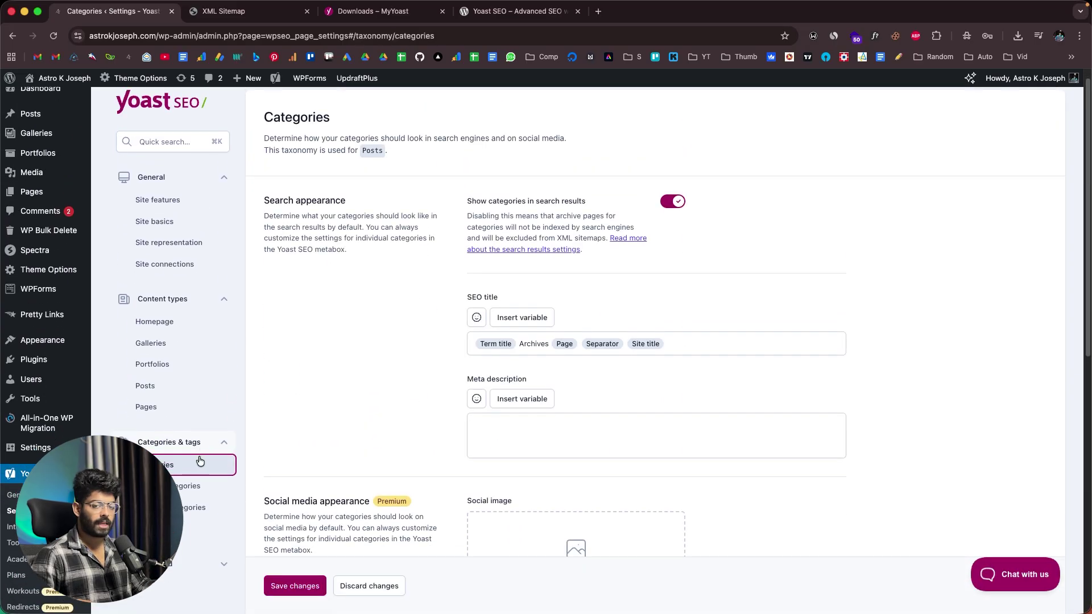
{"action": "scroll", "coordinate": [190, 532], "scroll_direction": "down", "scroll_amount": 5}
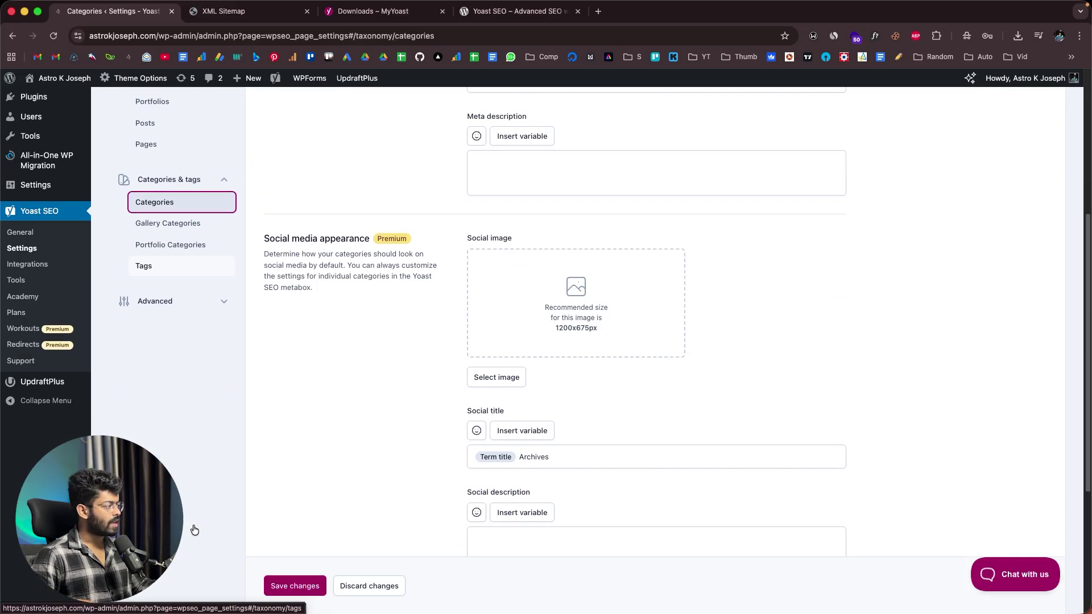
{"action": "left_click", "coordinate": [170, 300]}
{"action": "left_click", "coordinate": [174, 325]}
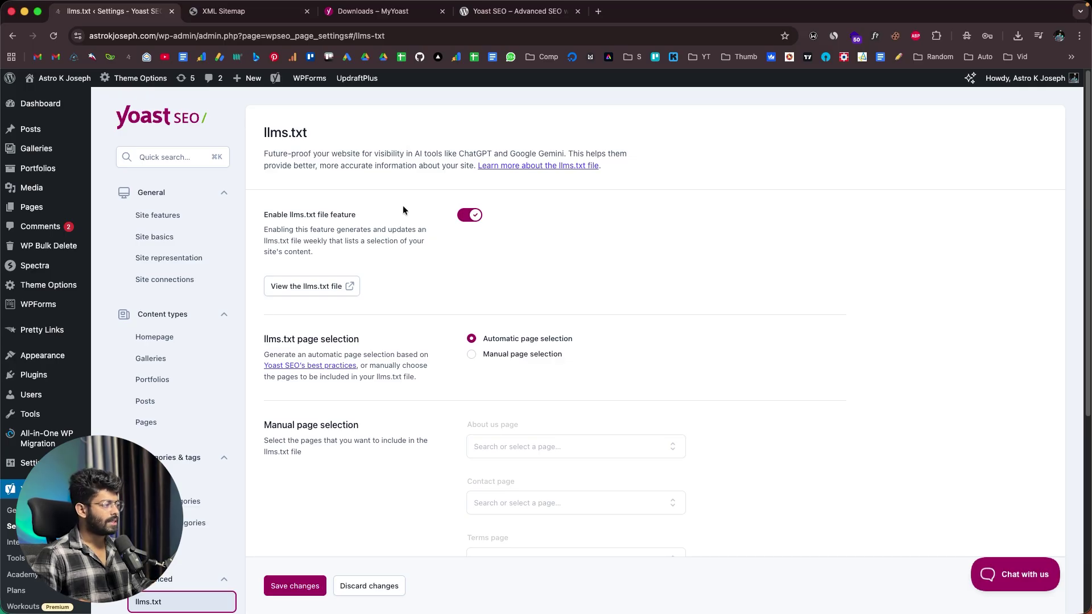
{"action": "scroll", "coordinate": [404, 209], "scroll_direction": "down", "scroll_amount": 5}
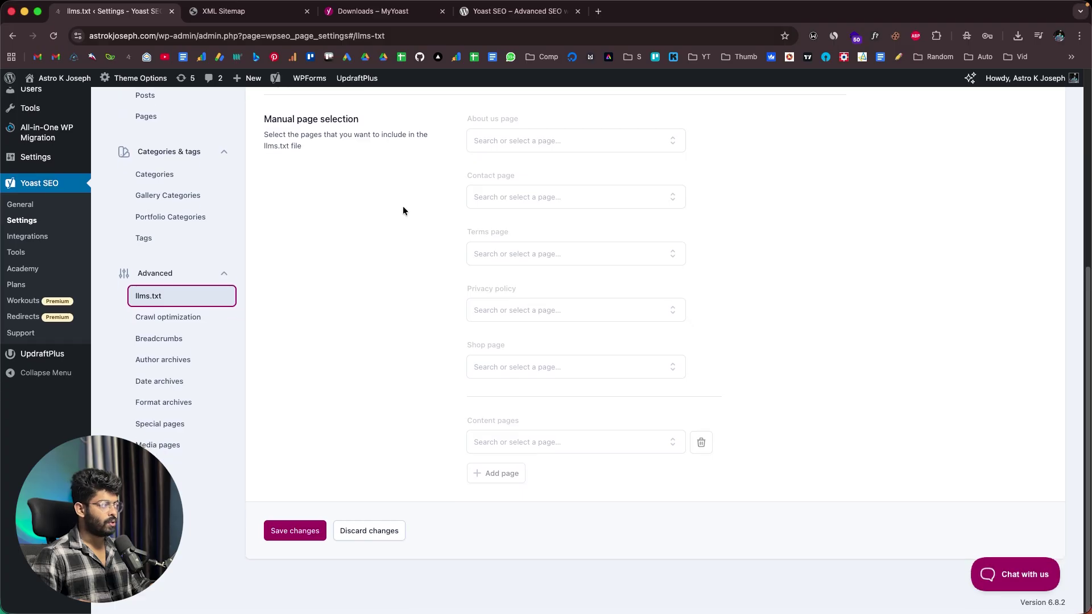
{"action": "scroll", "coordinate": [403, 210], "scroll_direction": "up", "scroll_amount": 5}
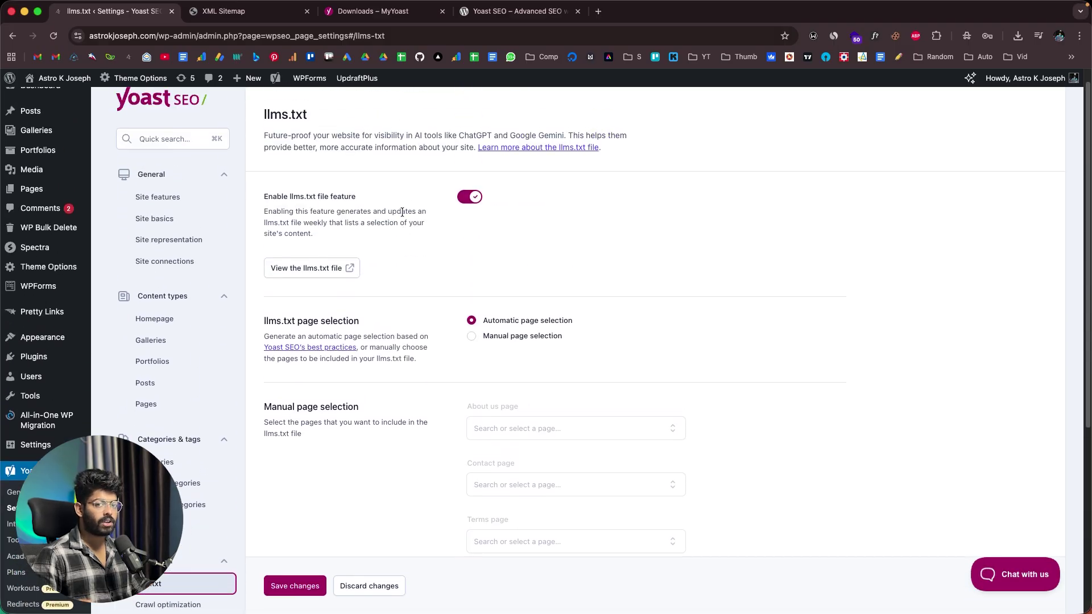
{"action": "scroll", "coordinate": [401, 213], "scroll_direction": "down", "scroll_amount": 1}
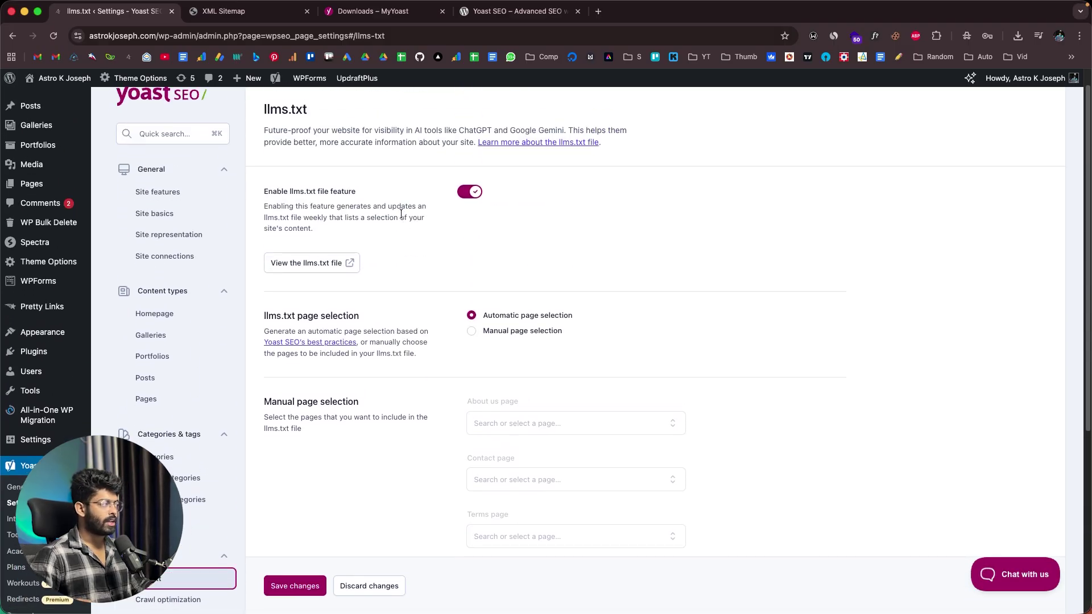
{"action": "scroll", "coordinate": [401, 212], "scroll_direction": "down", "scroll_amount": 3}
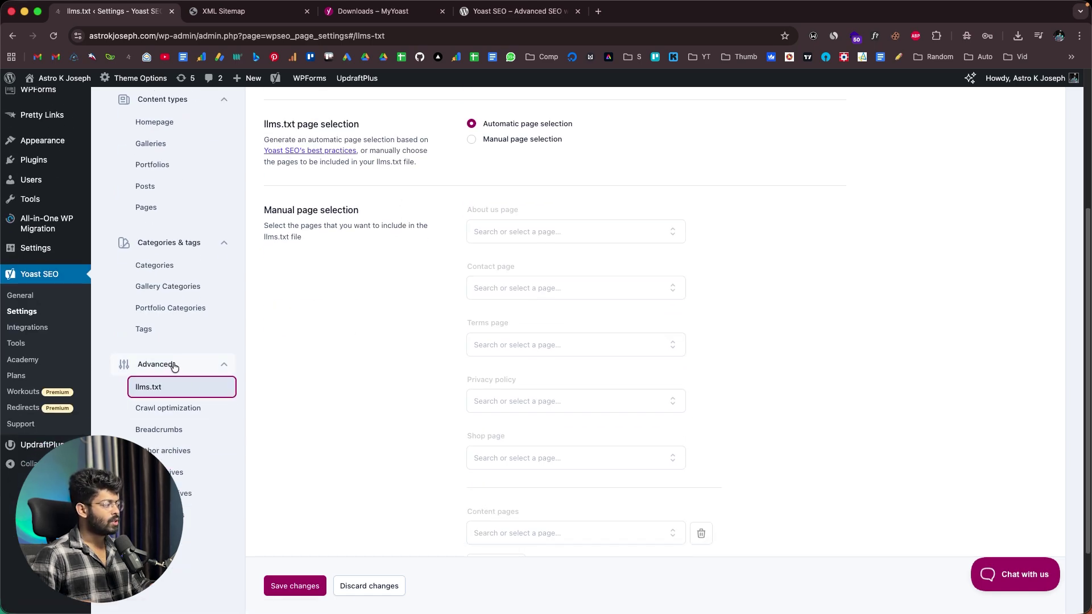
- Check Crawl optimization, then view Date archives, enabled but kept out of search results
{"action": "left_click", "coordinate": [194, 410]}
{"action": "scroll", "coordinate": [242, 460], "scroll_direction": "down", "scroll_amount": 3}
{"action": "scroll", "coordinate": [242, 460], "scroll_direction": "down", "scroll_amount": 4}
{"action": "left_click", "coordinate": [183, 314]}
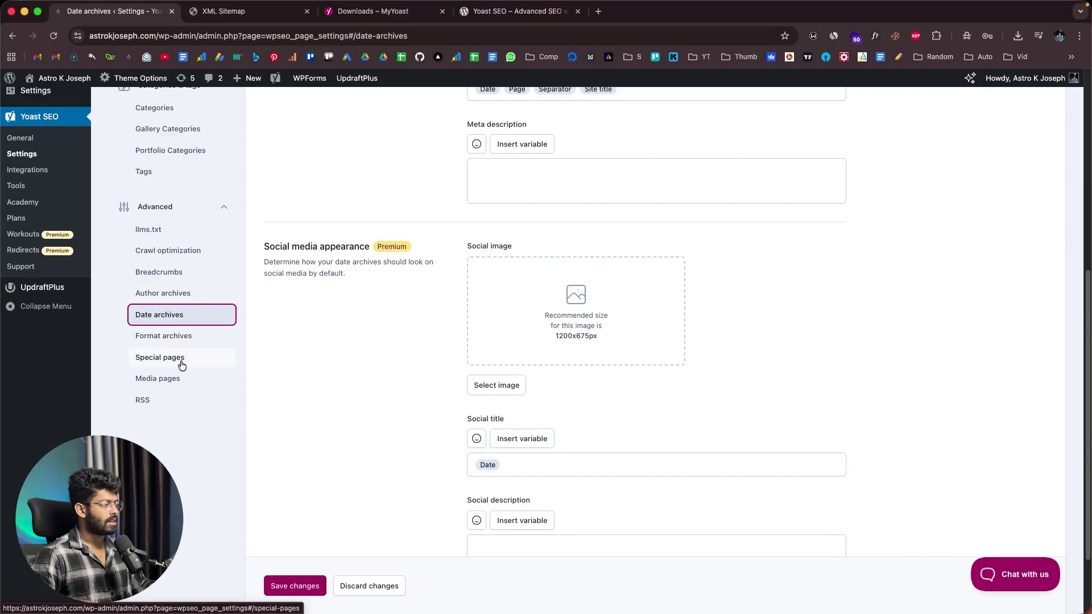
{"action": "scroll", "coordinate": [203, 397], "scroll_direction": "up", "scroll_amount": 5}
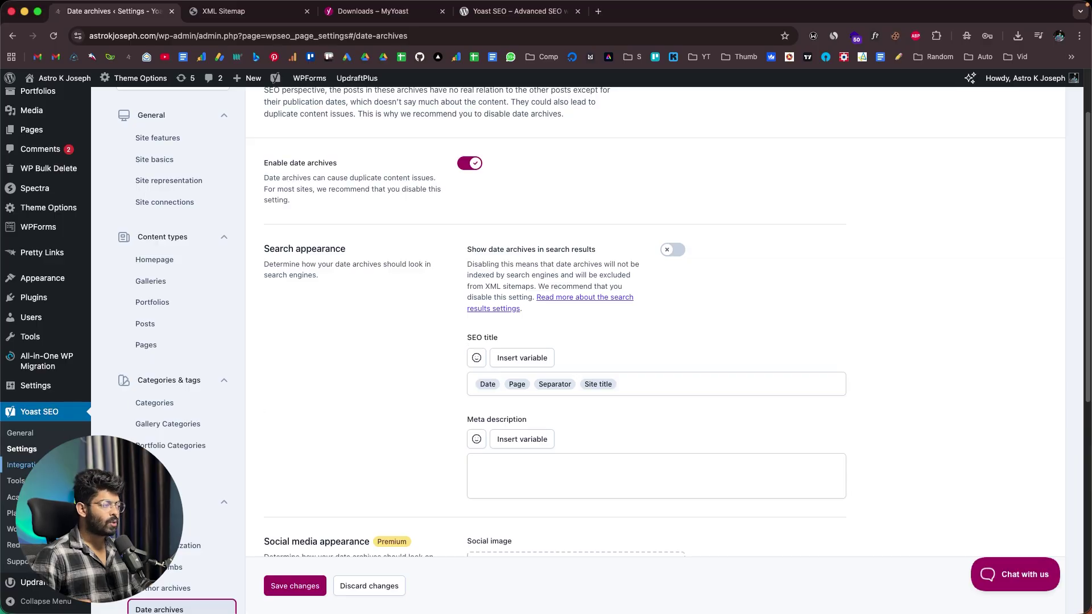
{"action": "key", "text": "super+r"}
- Leave the unsaved page and review the Integrations page with Semrush and Wincher enabled
{"action": "left_click", "coordinate": [580, 230]}
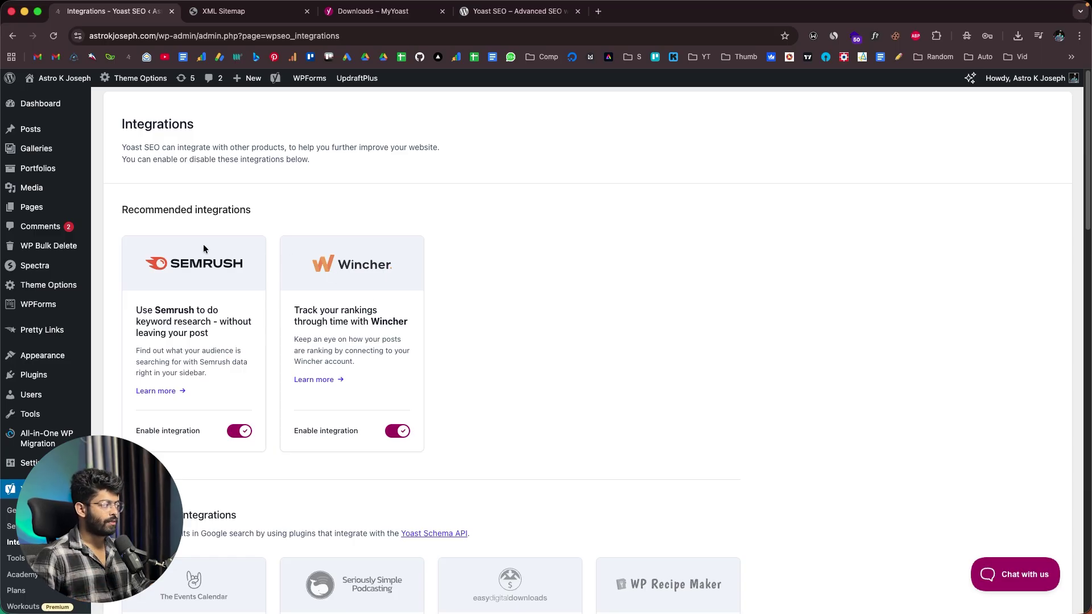
{"action": "scroll", "coordinate": [532, 289], "scroll_direction": "down", "scroll_amount": 1}
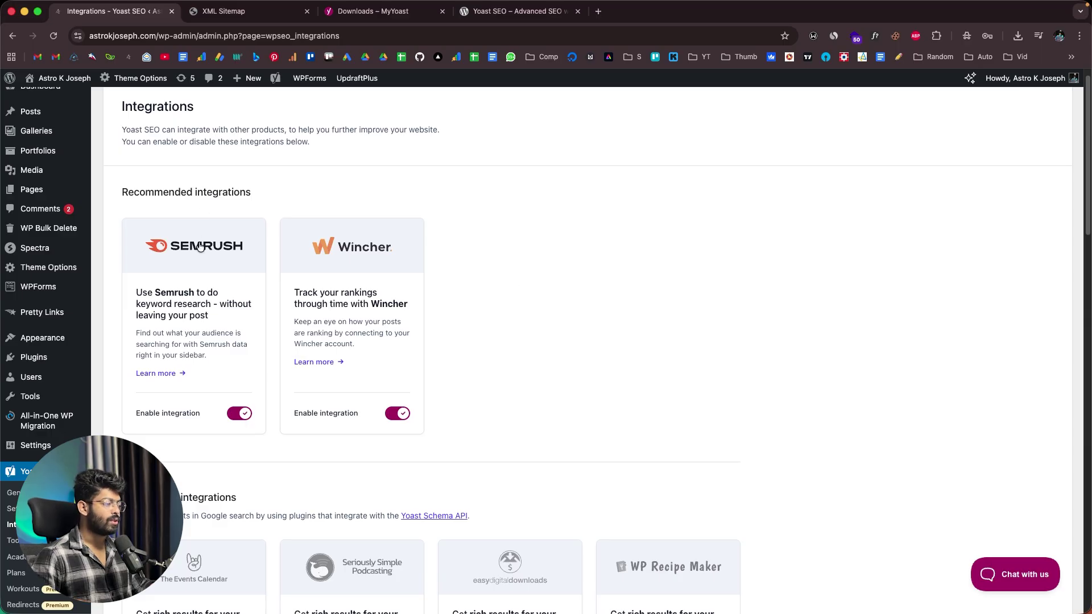
{"action": "scroll", "coordinate": [198, 245], "scroll_direction": "down", "scroll_amount": 5}
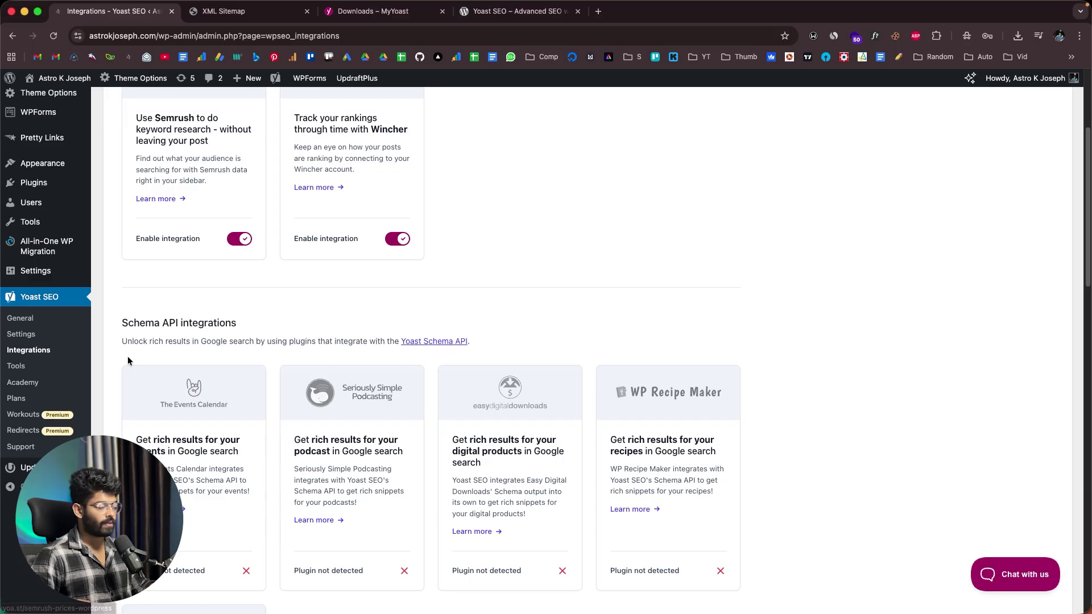
{"action": "scroll", "coordinate": [115, 359], "scroll_direction": "up", "scroll_amount": 5}
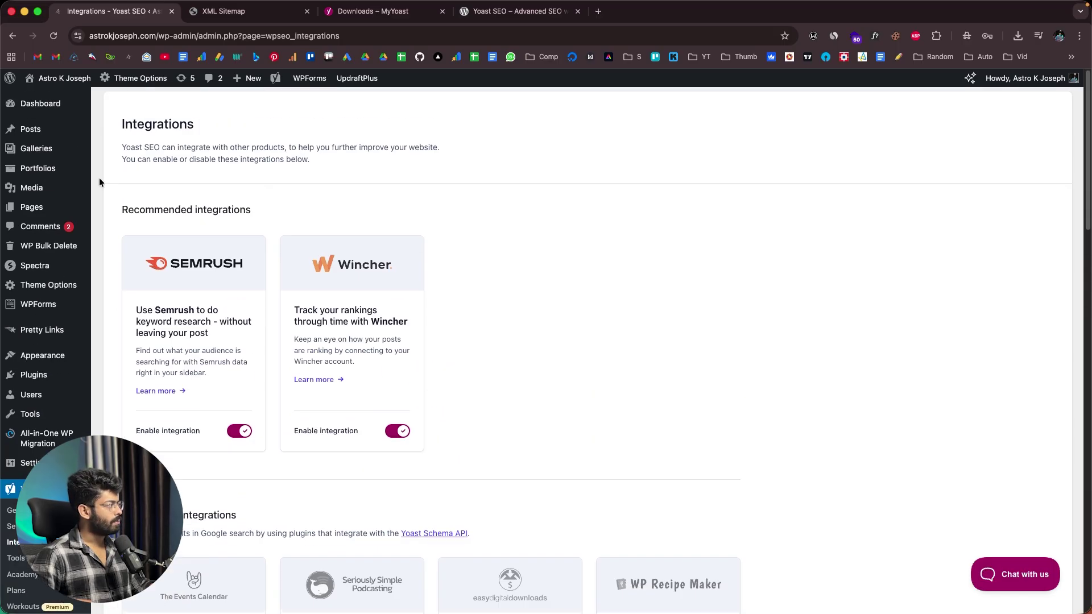
- From the Posts list, open 'How To Start A Blog That Generates More Than $5000/month' for editing
{"action": "left_click", "coordinate": [28, 129]}
{"action": "scroll", "coordinate": [138, 340], "scroll_direction": "down", "scroll_amount": 10}
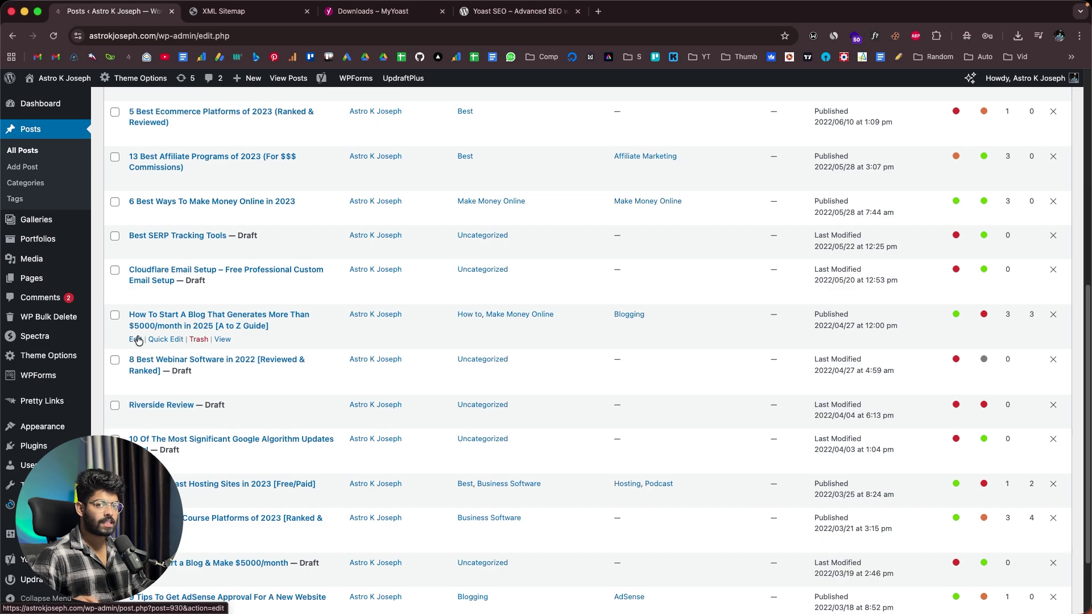
{"action": "left_click", "coordinate": [135, 339]}
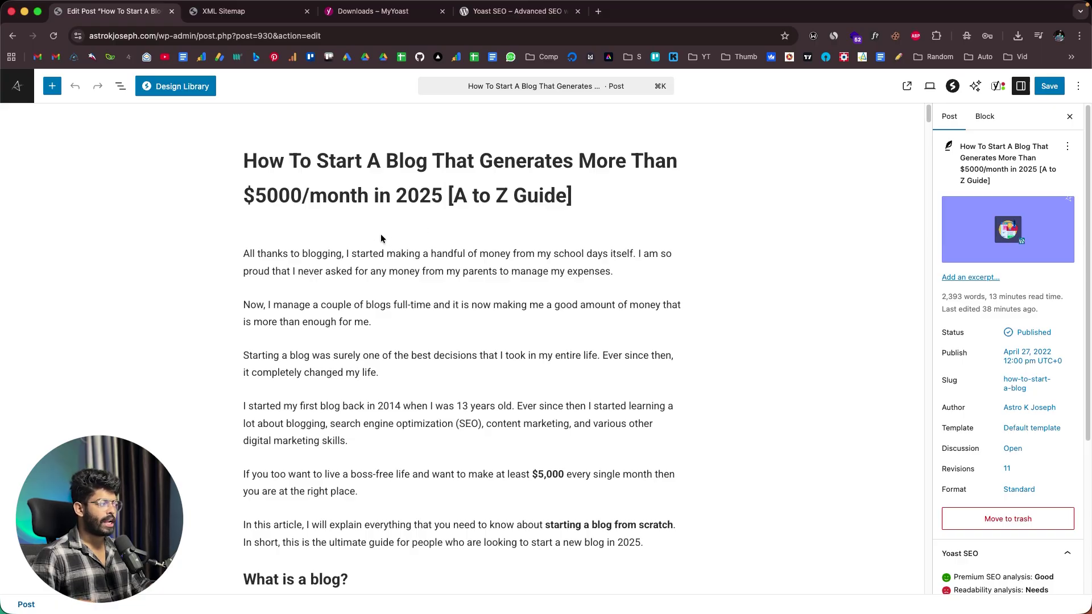
- Scroll down to the Yoast SEO Premium metabox showing focus keyphrase 'how to start a blog'
{"action": "scroll", "coordinate": [360, 325], "scroll_direction": "down", "scroll_amount": 20}
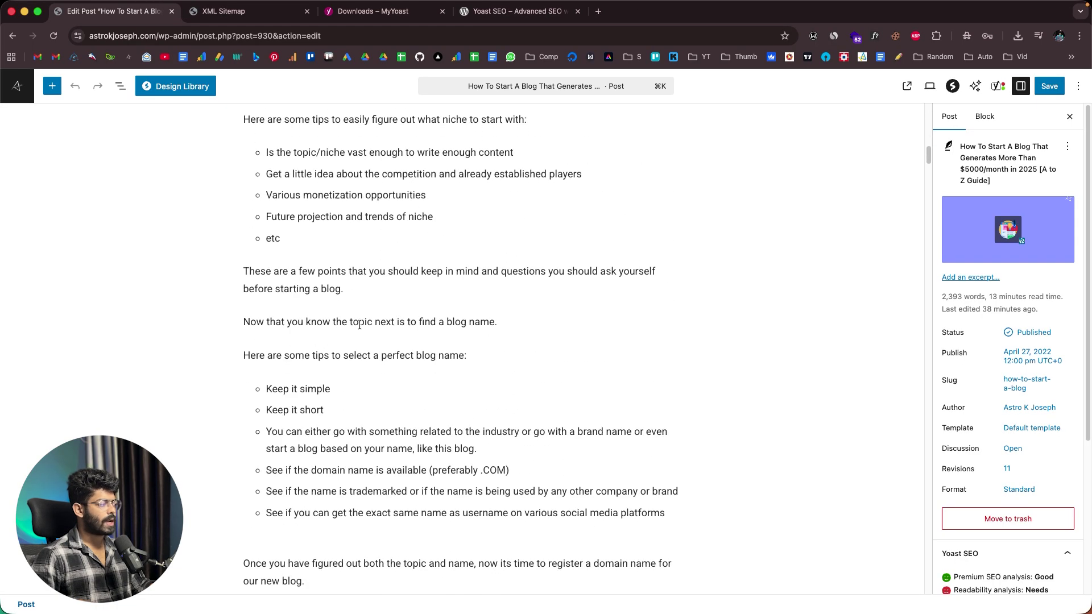
{"action": "scroll", "coordinate": [360, 324], "scroll_direction": "down", "scroll_amount": 15}
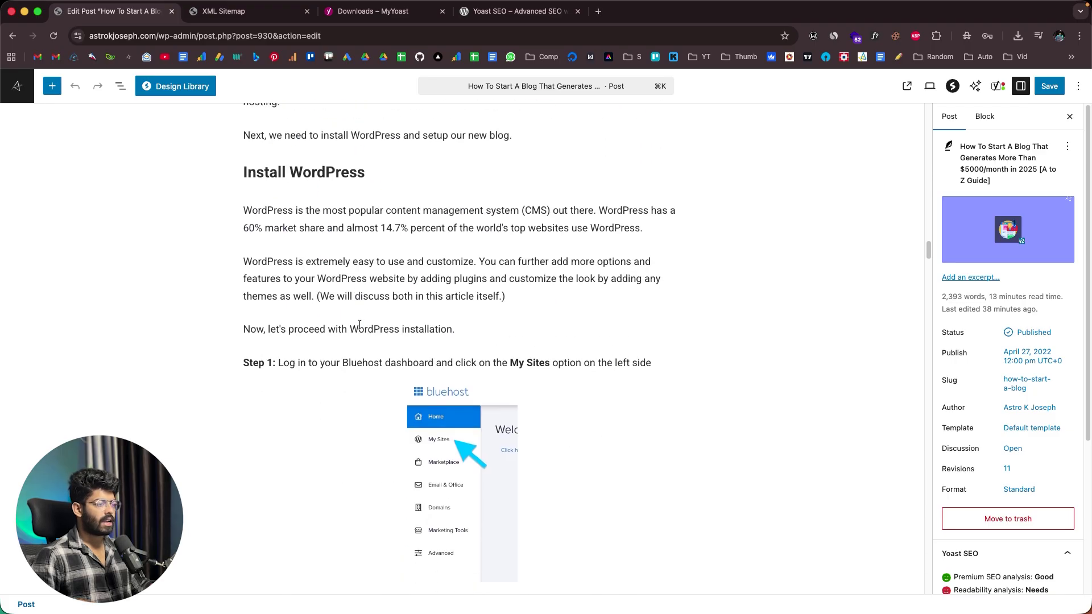
{"action": "scroll", "coordinate": [359, 325], "scroll_direction": "up", "scroll_amount": 10}
{"action": "scroll", "coordinate": [359, 325], "scroll_direction": "up", "scroll_amount": 20}
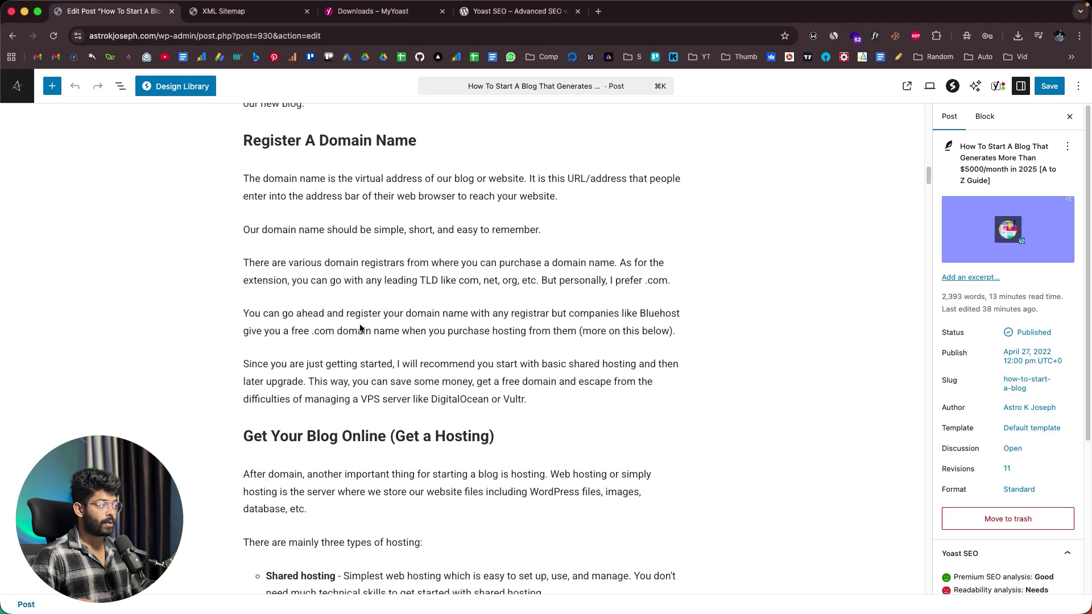
{"action": "scroll", "coordinate": [359, 327], "scroll_direction": "up", "scroll_amount": 9}
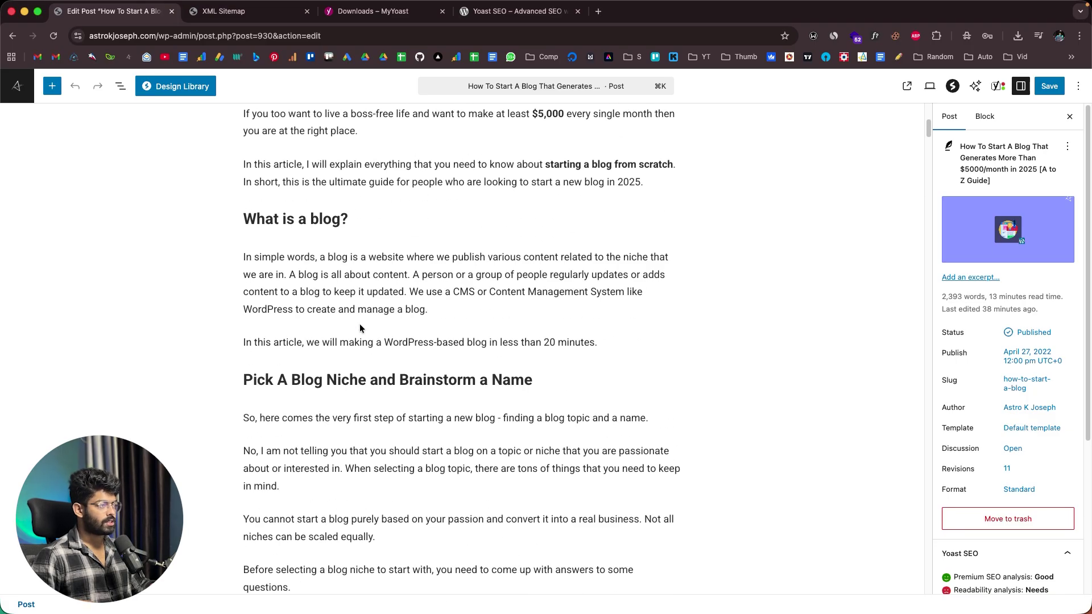
{"action": "scroll", "coordinate": [360, 329], "scroll_direction": "up", "scroll_amount": 3}
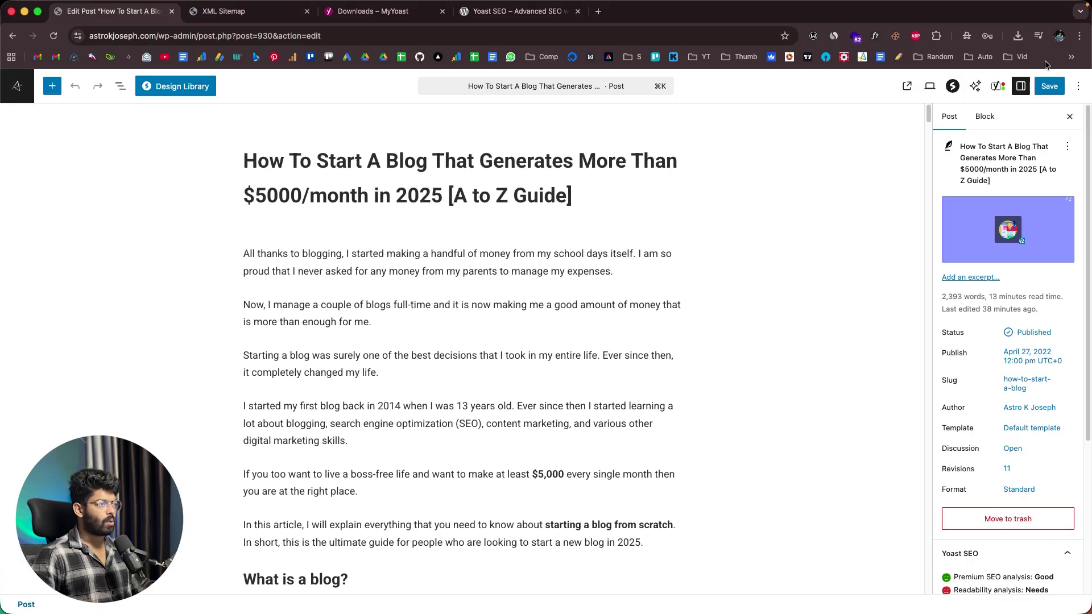
{"action": "left_click_drag", "start_coordinate": [921, 109], "coordinate": [910, 529]}
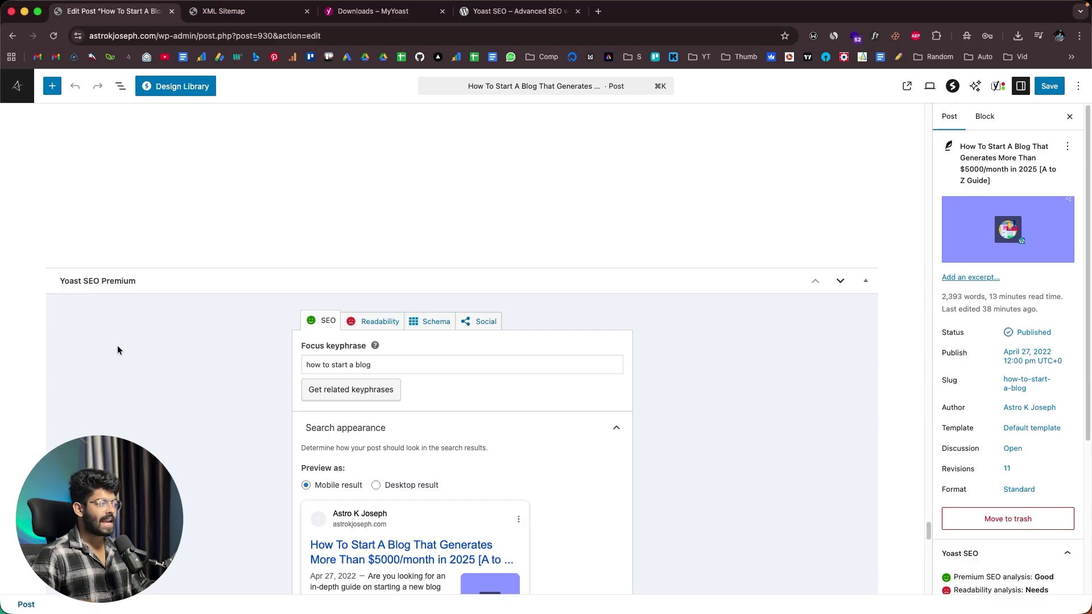
{"action": "scroll", "coordinate": [117, 347], "scroll_direction": "down", "scroll_amount": 3}
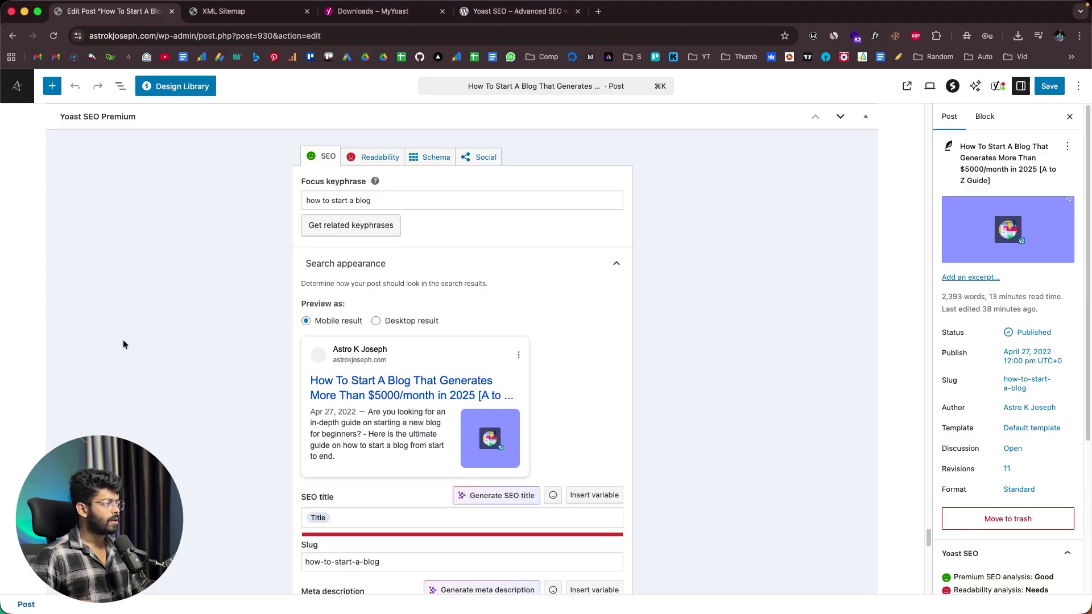
{"action": "scroll", "coordinate": [148, 322], "scroll_direction": "up", "scroll_amount": 1}
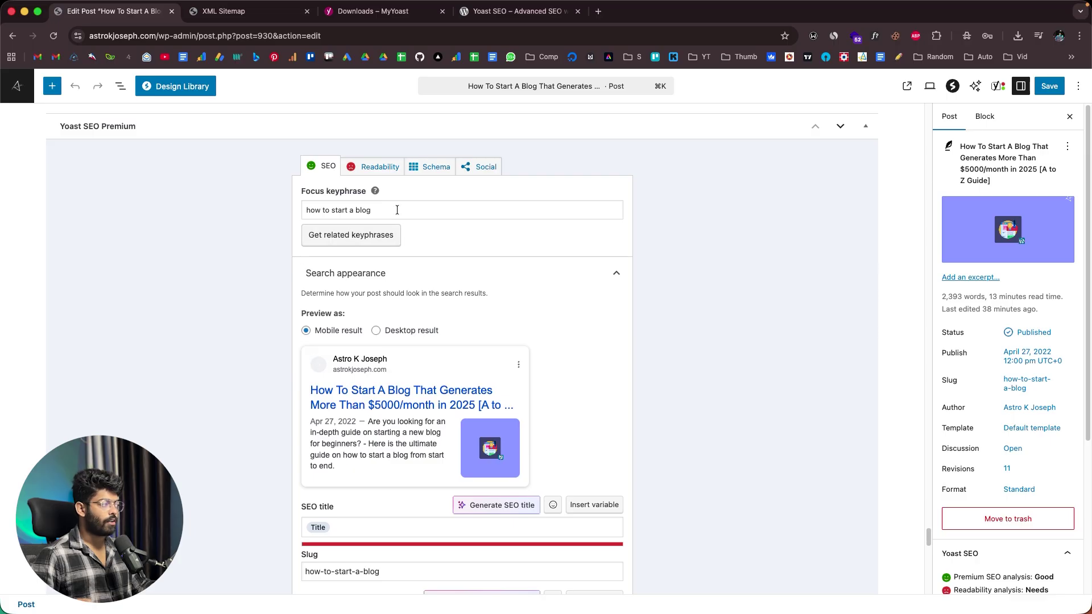
{"action": "scroll", "coordinate": [166, 228], "scroll_direction": "up", "scroll_amount": 5}
{"action": "scroll", "coordinate": [165, 227], "scroll_direction": "up", "scroll_amount": 14}
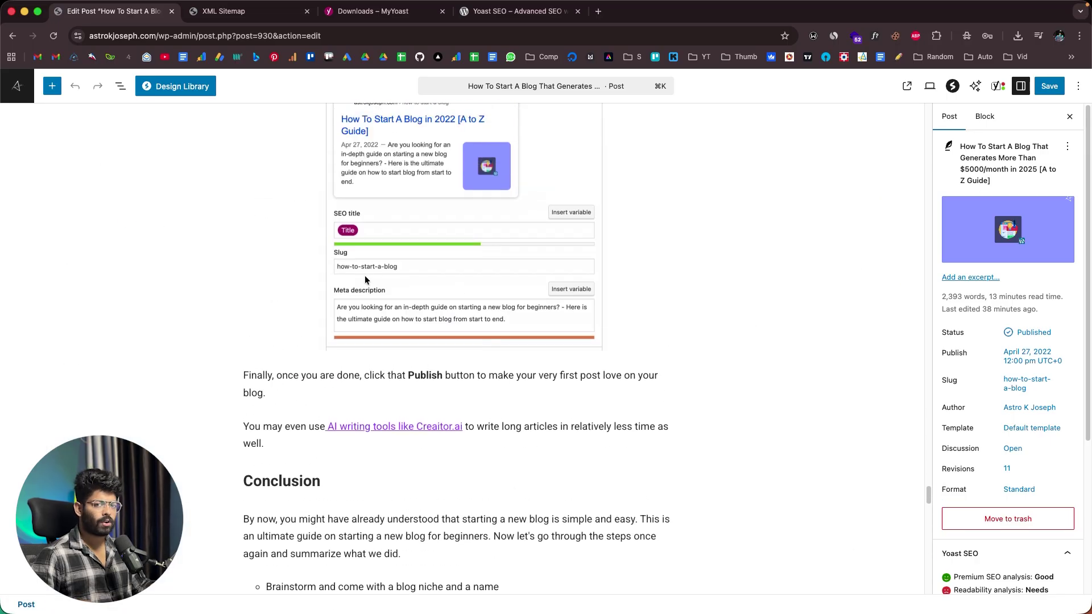
{"action": "scroll", "coordinate": [365, 279], "scroll_direction": "down", "scroll_amount": 15}
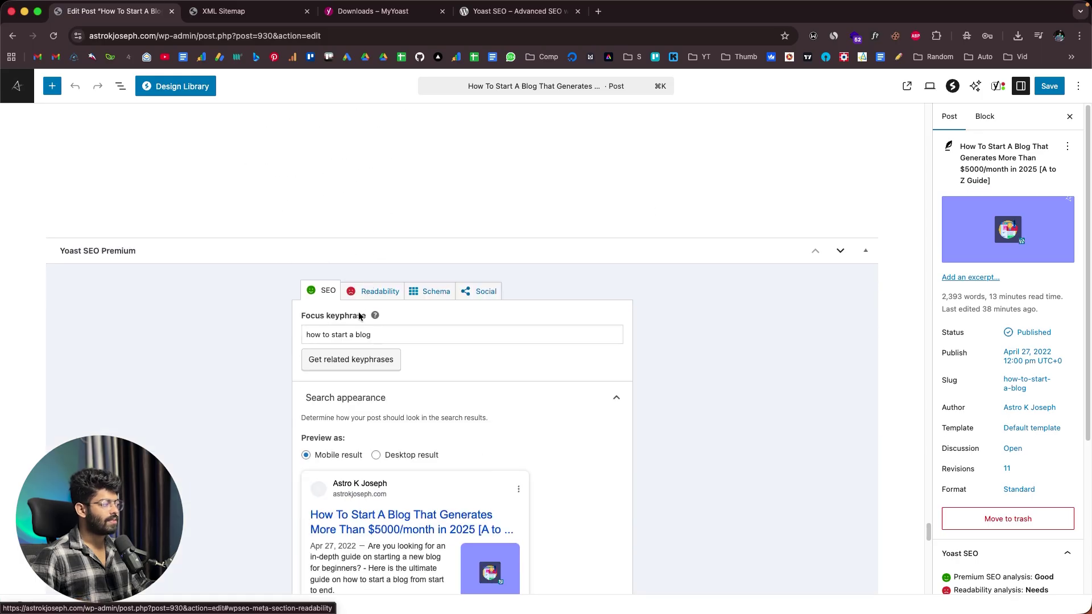
{"action": "left_click_drag", "start_coordinate": [370, 334], "coordinate": [230, 334]}
{"action": "left_click", "coordinate": [207, 328]}
{"action": "scroll", "coordinate": [207, 329], "scroll_direction": "down", "scroll_amount": 1}
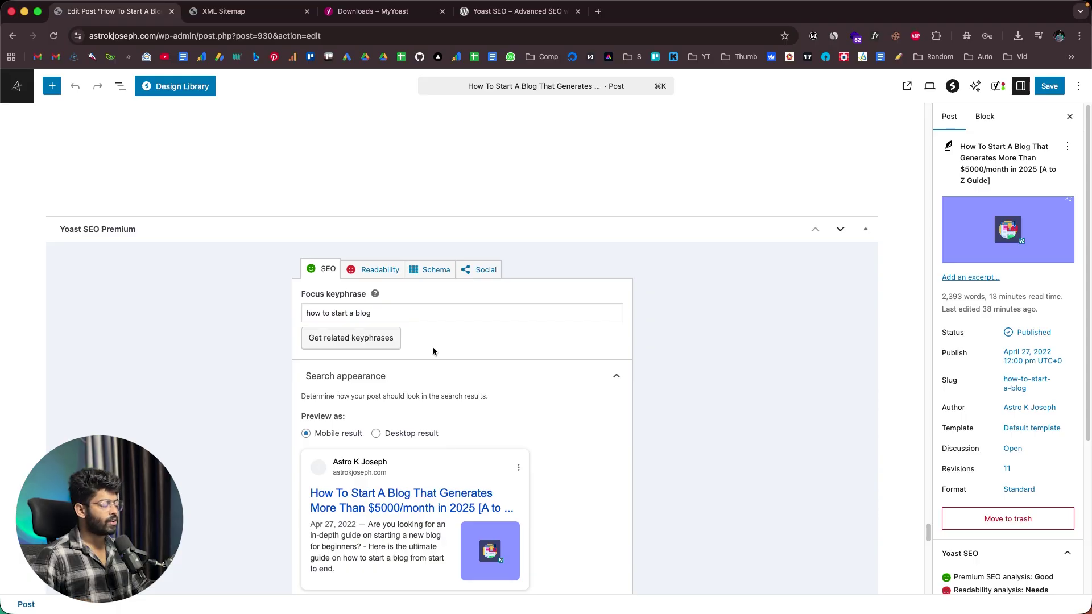
{"action": "left_click", "coordinate": [353, 348]}
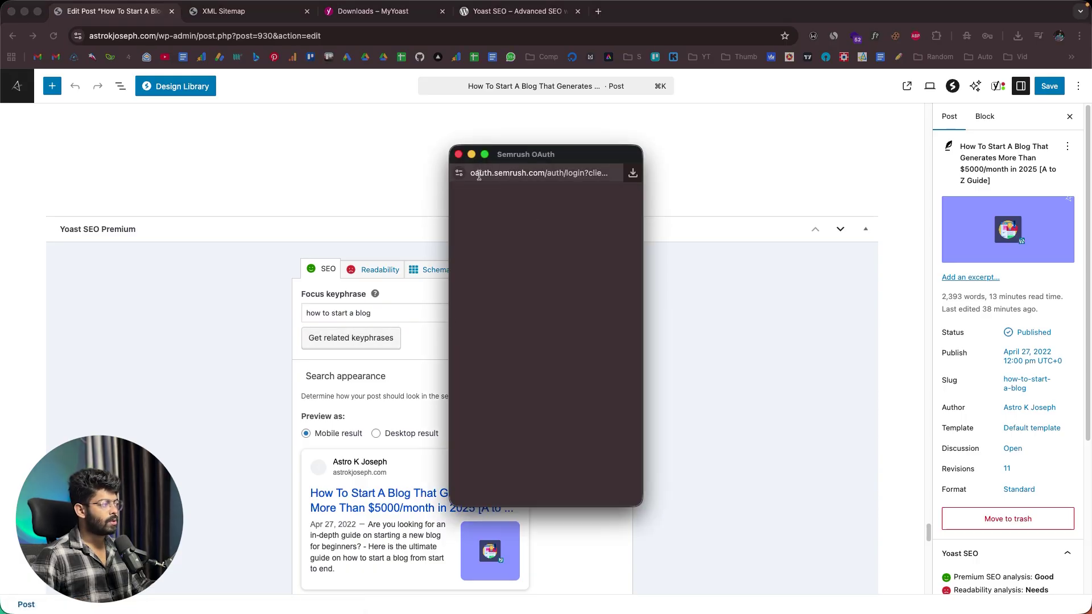
{"action": "left_click", "coordinate": [458, 154]}
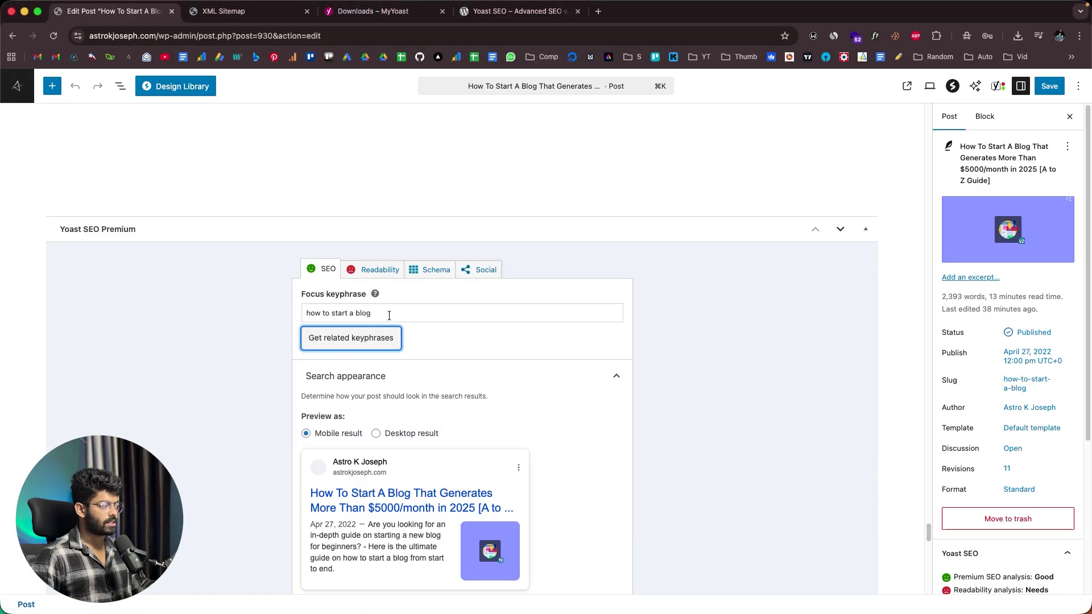
{"action": "scroll", "coordinate": [398, 347], "scroll_direction": "down", "scroll_amount": 5}
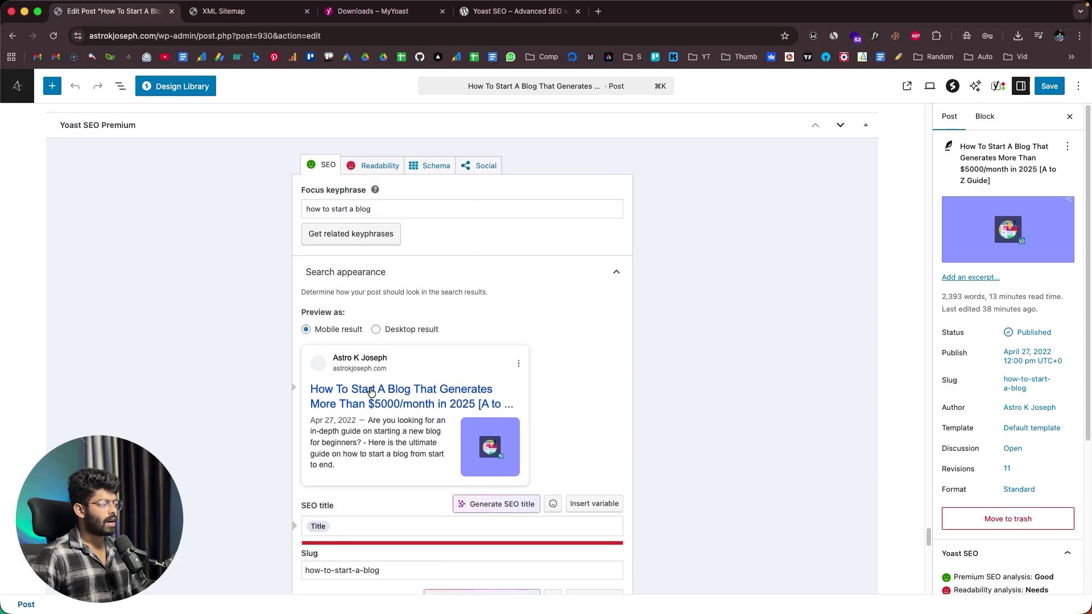
{"action": "scroll", "coordinate": [373, 423], "scroll_direction": "down", "scroll_amount": 1}
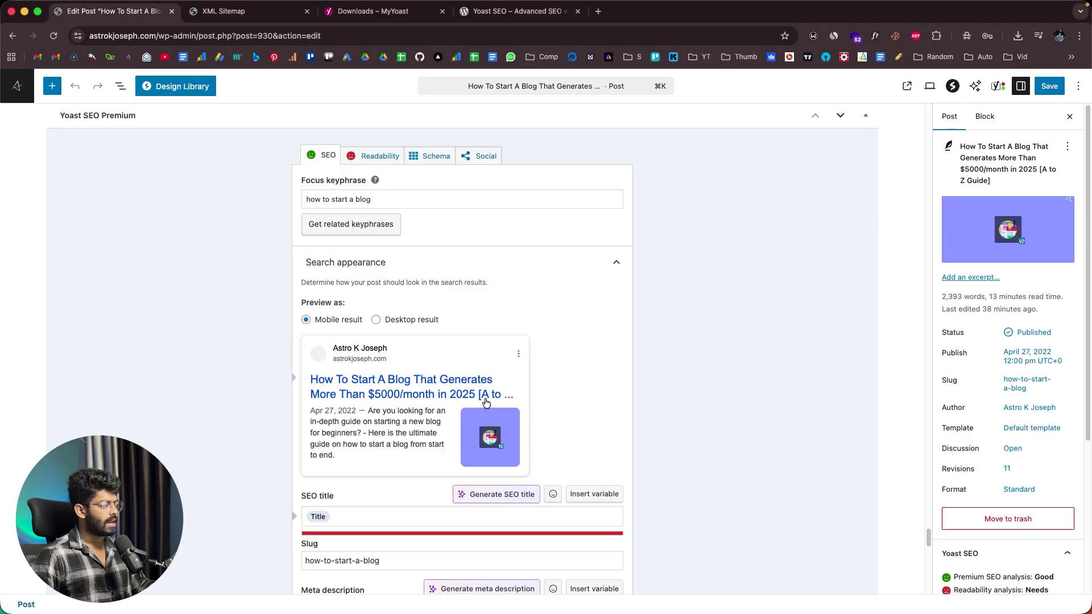
{"action": "scroll", "coordinate": [398, 398], "scroll_direction": "down", "scroll_amount": 1}
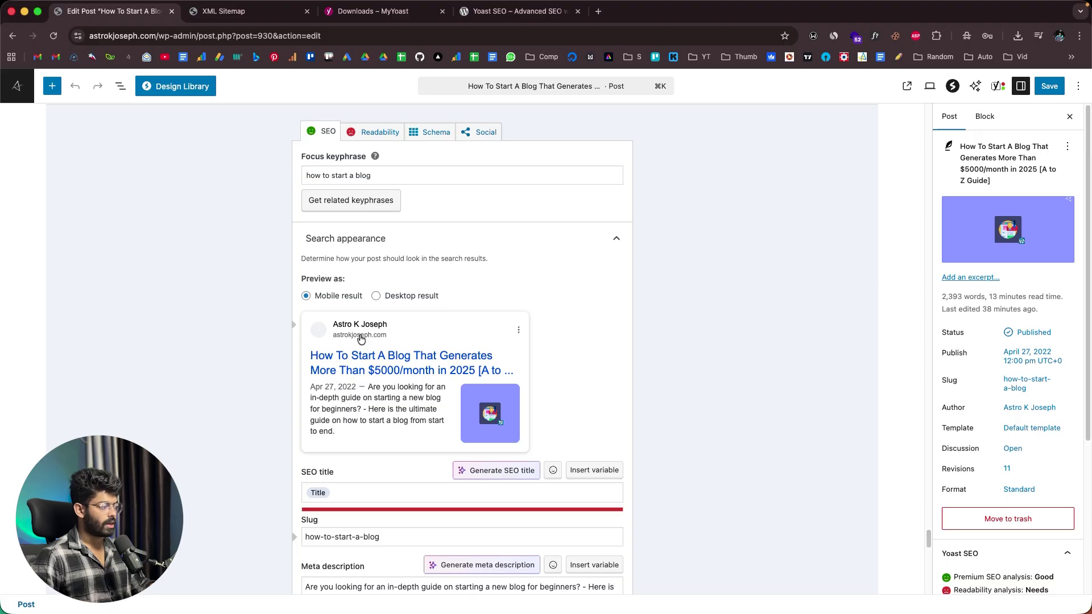
{"action": "scroll", "coordinate": [361, 338], "scroll_direction": "down", "scroll_amount": 1}
{"action": "scroll", "coordinate": [361, 339], "scroll_direction": "down", "scroll_amount": 3}
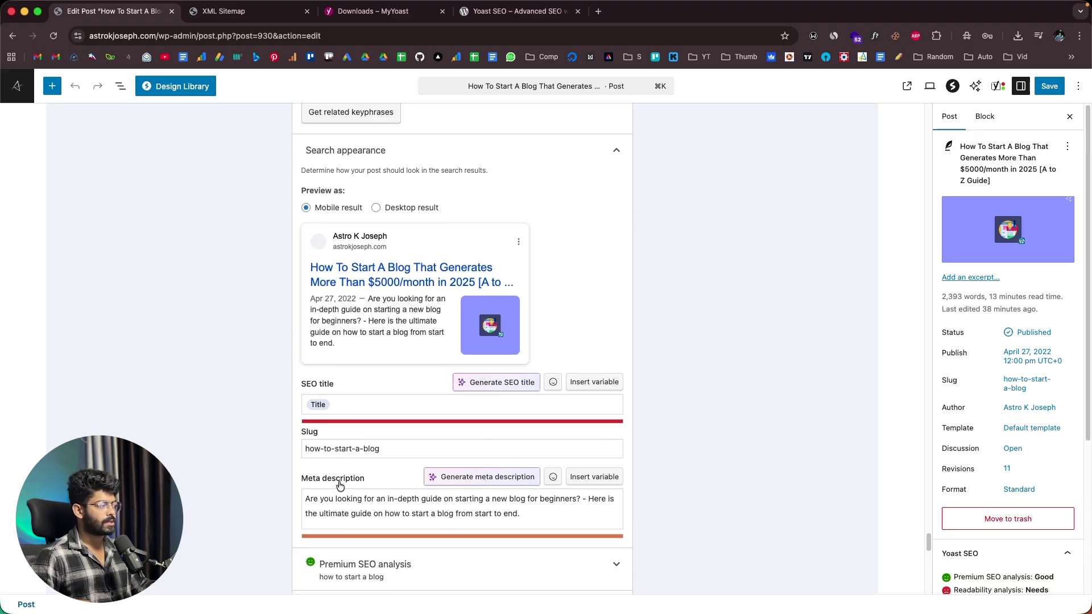
{"action": "scroll", "coordinate": [182, 429], "scroll_direction": "up", "scroll_amount": 7}
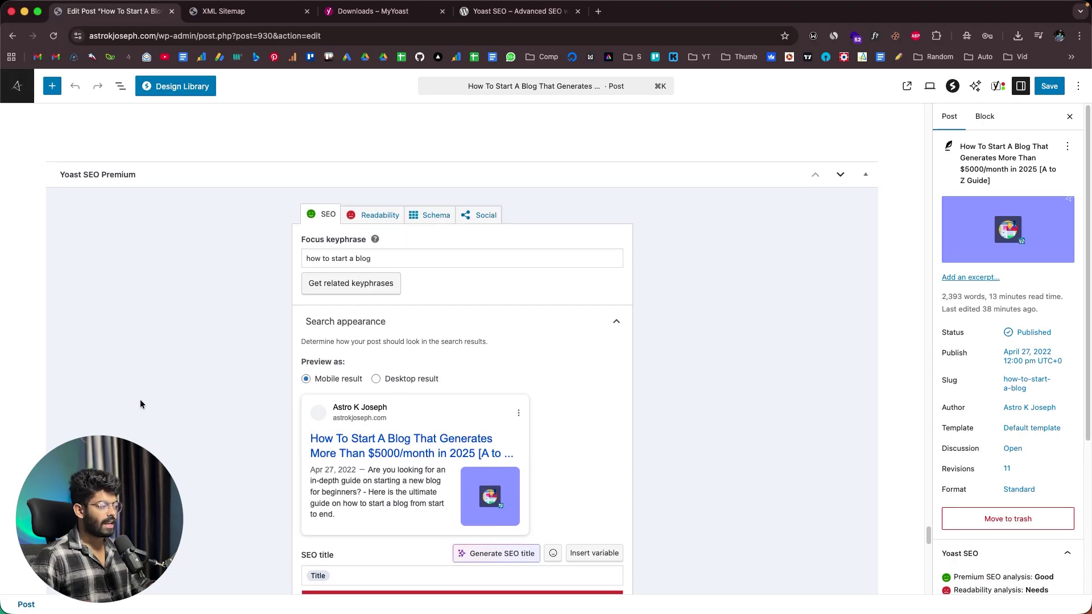
{"action": "scroll", "coordinate": [142, 399], "scroll_direction": "down", "scroll_amount": 4}
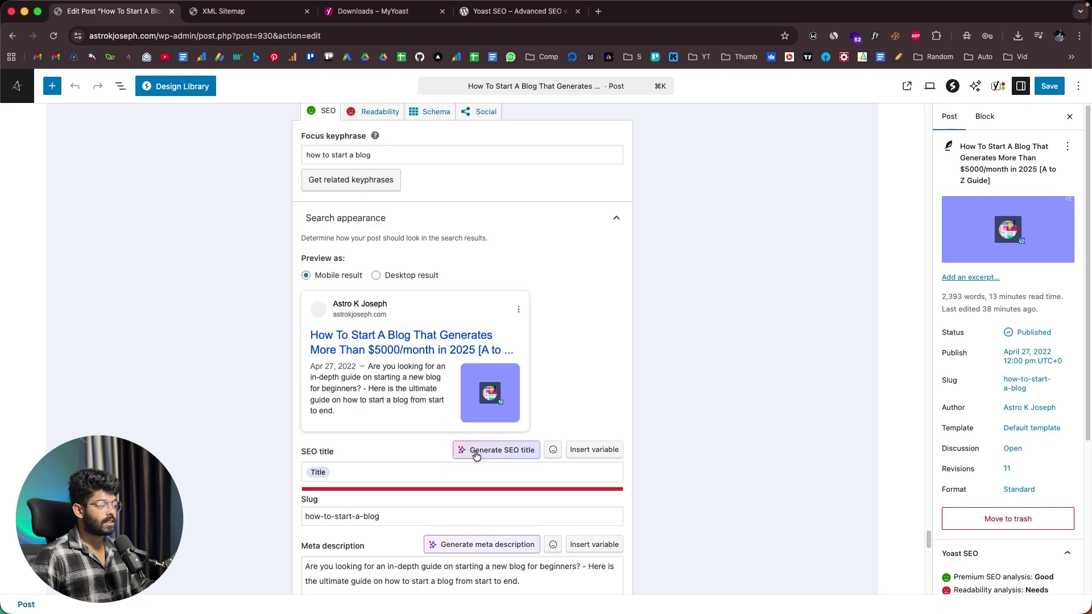
- Generate AI SEO titles and apply 'How to Start a Blog and Make Money Today'
{"action": "left_click", "coordinate": [497, 455]}
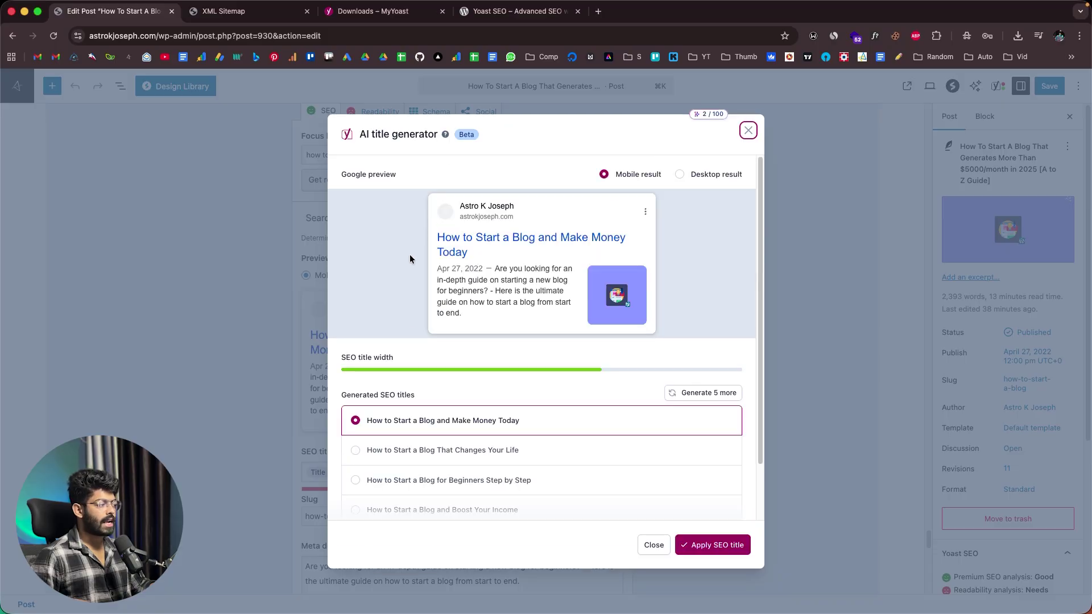
{"action": "scroll", "coordinate": [436, 409], "scroll_direction": "down", "scroll_amount": 1}
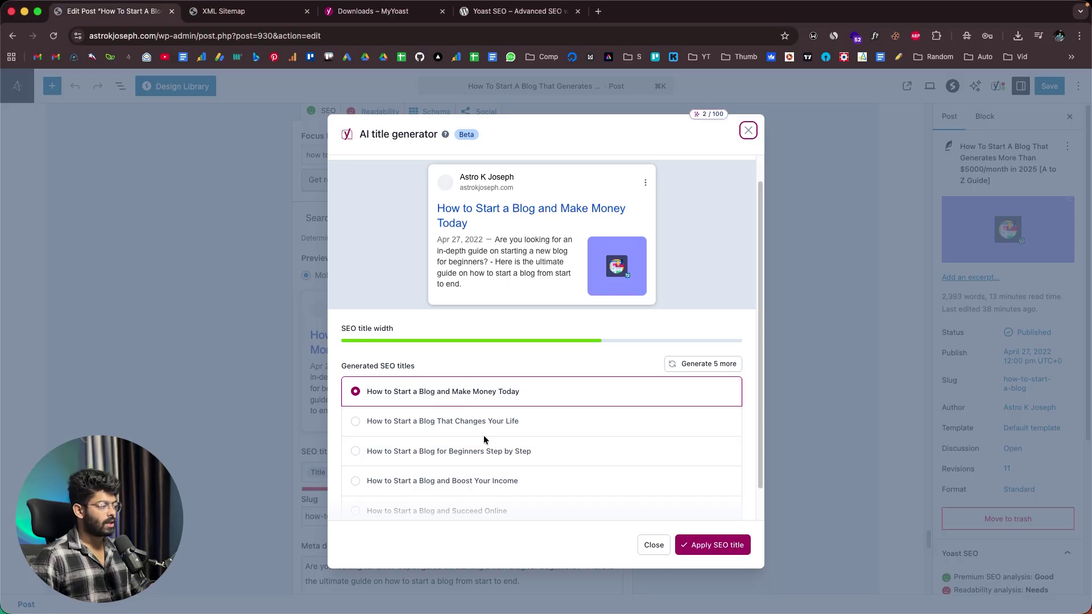
{"action": "scroll", "coordinate": [483, 439], "scroll_direction": "down", "scroll_amount": 1}
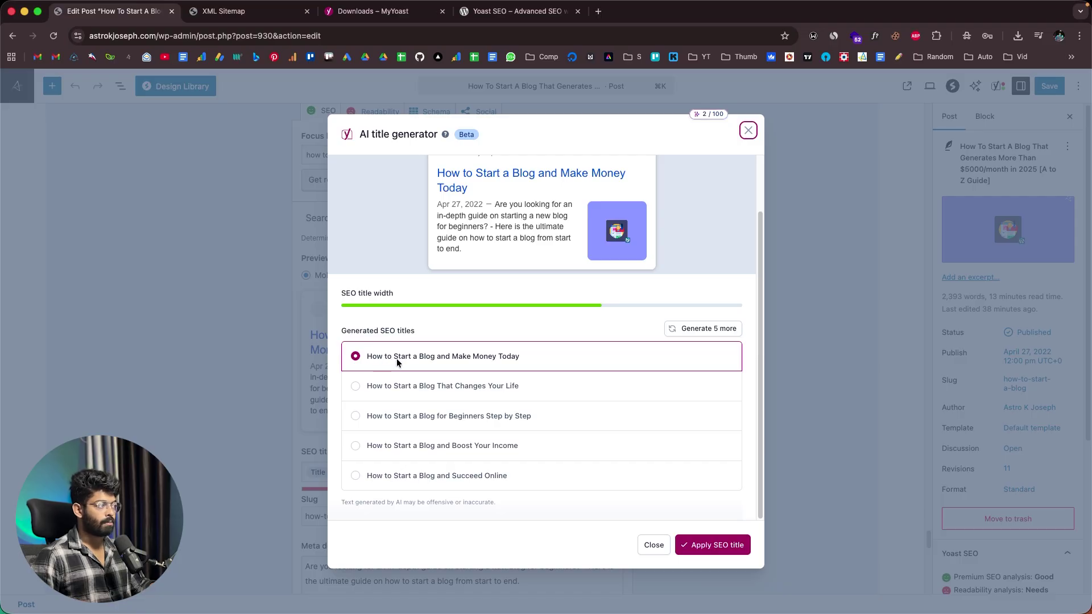
{"action": "left_click", "coordinate": [697, 544]}
{"action": "scroll", "coordinate": [397, 459], "scroll_direction": "down", "scroll_amount": 3}
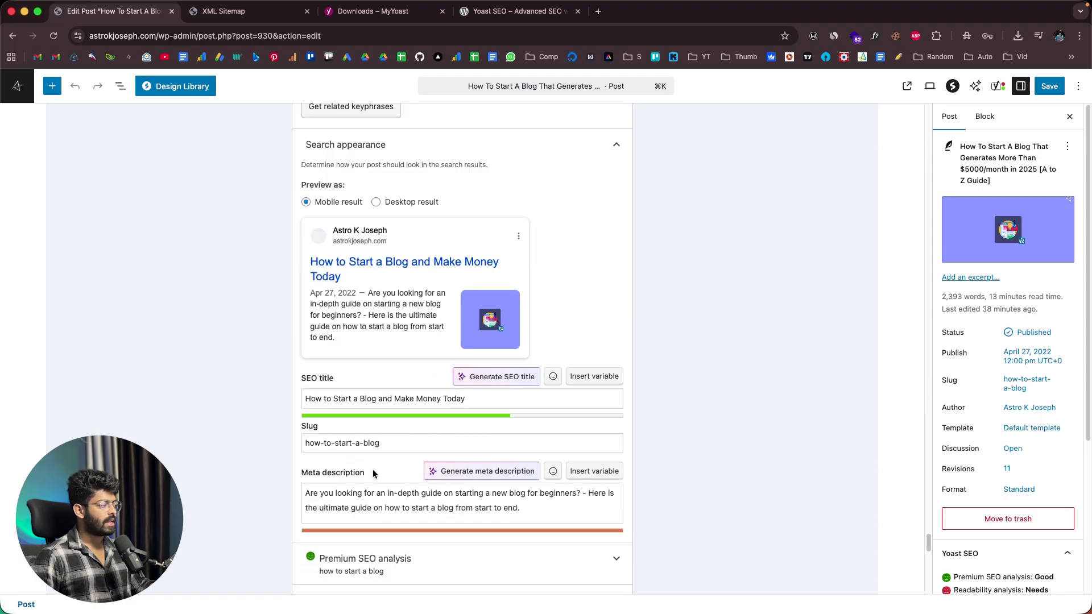
{"action": "left_click", "coordinate": [367, 479]}
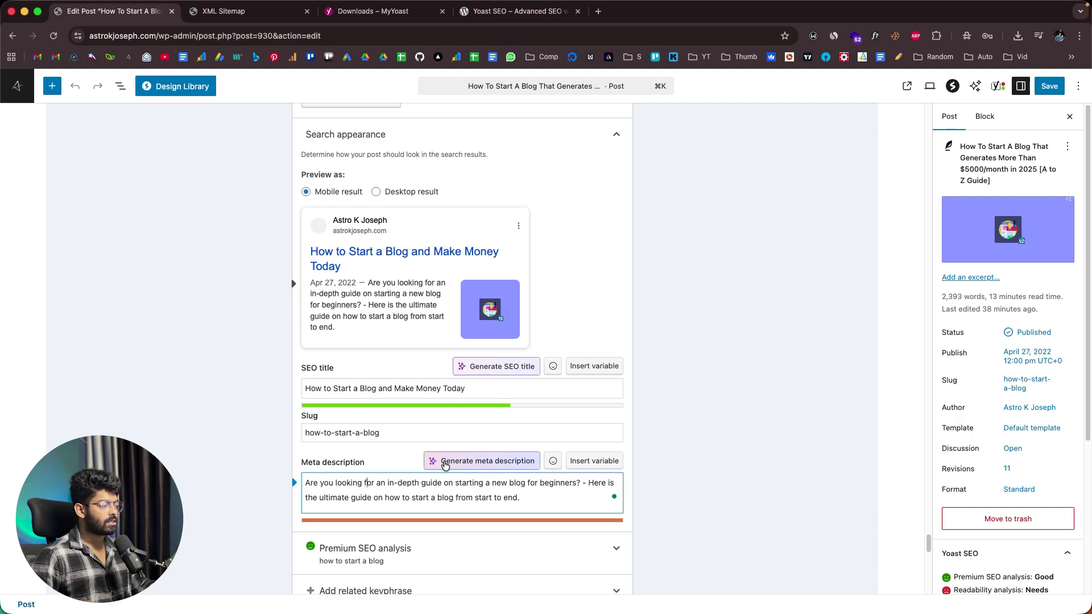
- Generate AI meta descriptions and apply the first one, about turning passion into profit
{"action": "left_click", "coordinate": [512, 465]}
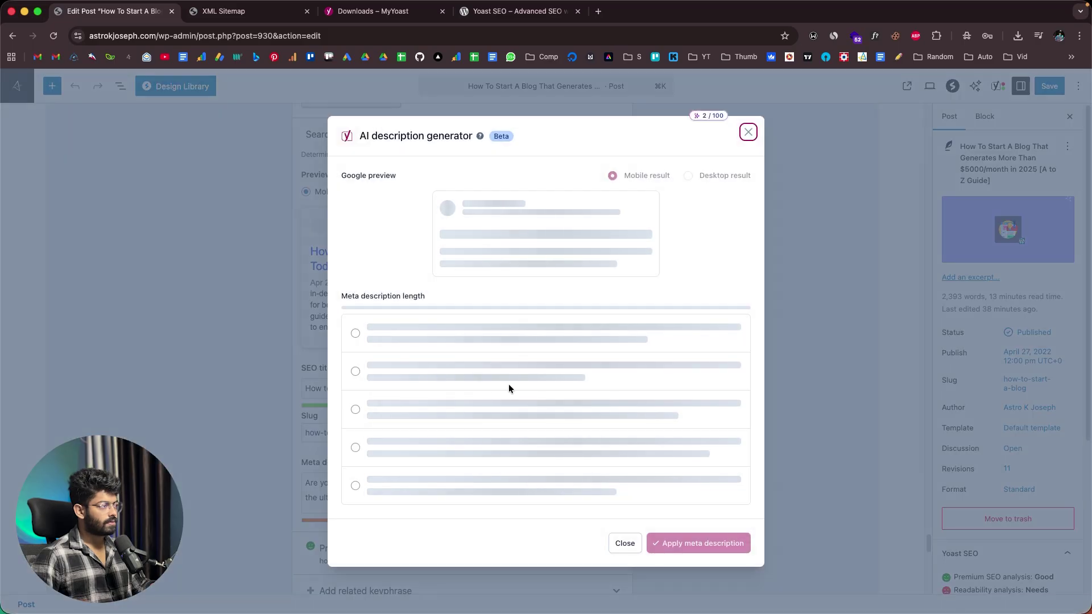
{"action": "scroll", "coordinate": [484, 421], "scroll_direction": "down", "scroll_amount": 2}
{"action": "scroll", "coordinate": [480, 434], "scroll_direction": "down", "scroll_amount": 1}
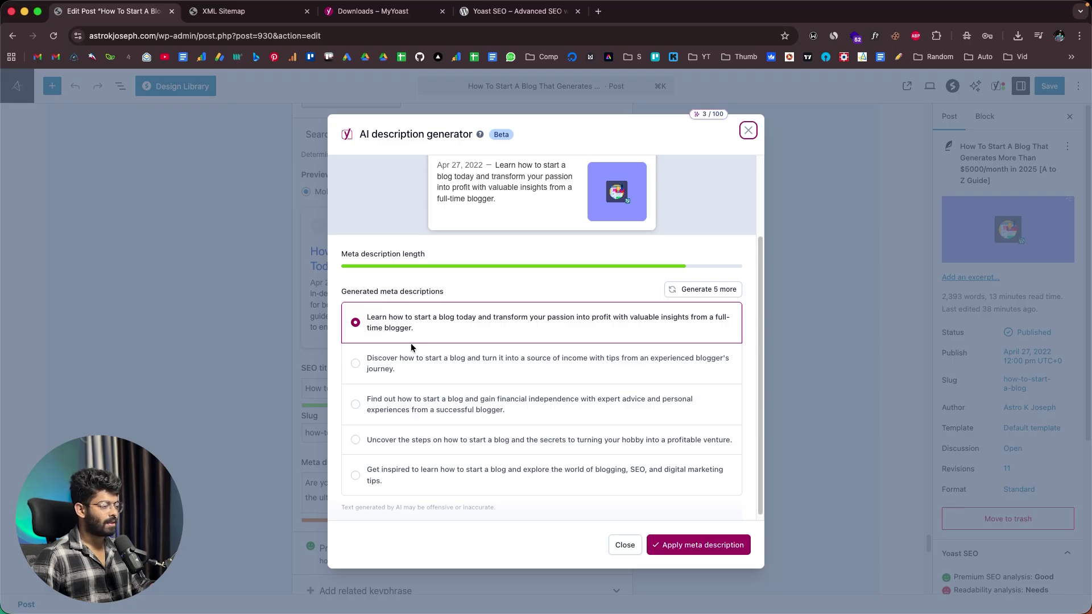
{"action": "left_click", "coordinate": [716, 545]}
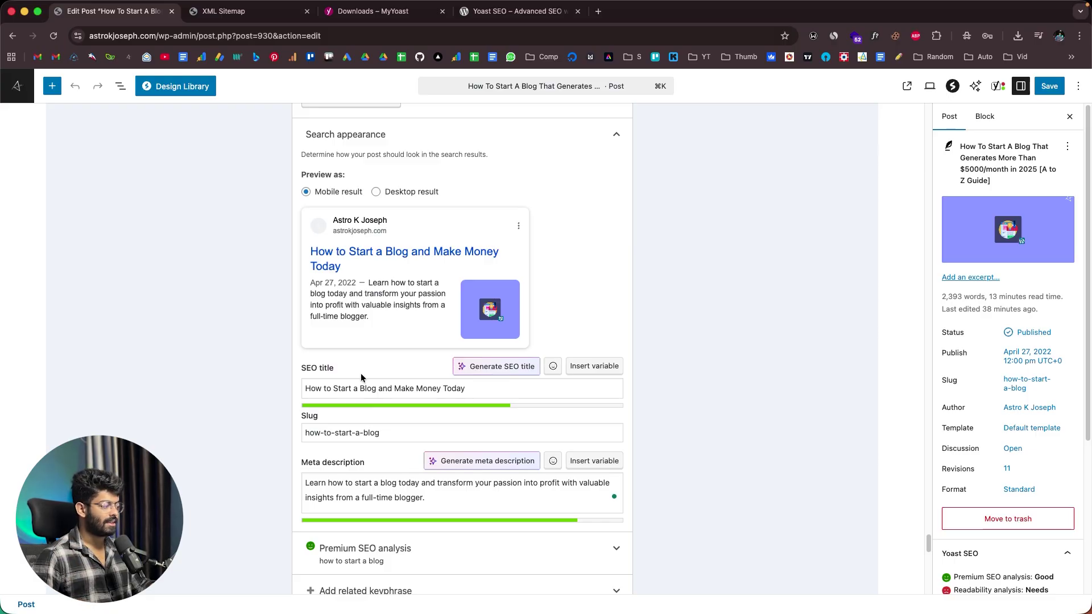
{"action": "scroll", "coordinate": [362, 458], "scroll_direction": "down", "scroll_amount": 3}
{"action": "scroll", "coordinate": [361, 458], "scroll_direction": "down", "scroll_amount": 1}
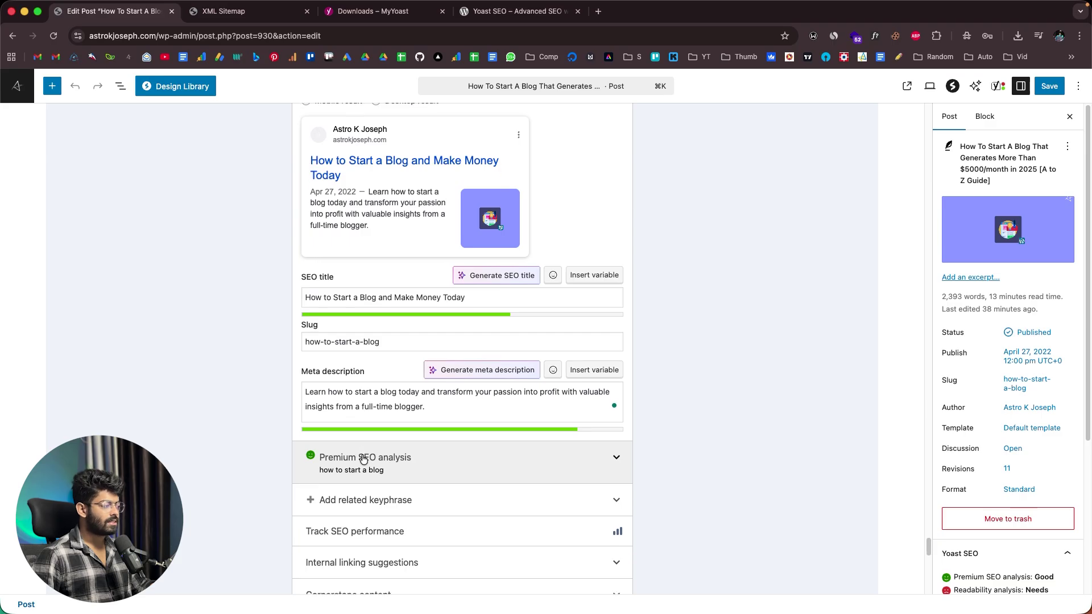
{"action": "left_click", "coordinate": [519, 478]}
{"action": "scroll", "coordinate": [522, 478], "scroll_direction": "down", "scroll_amount": 4}
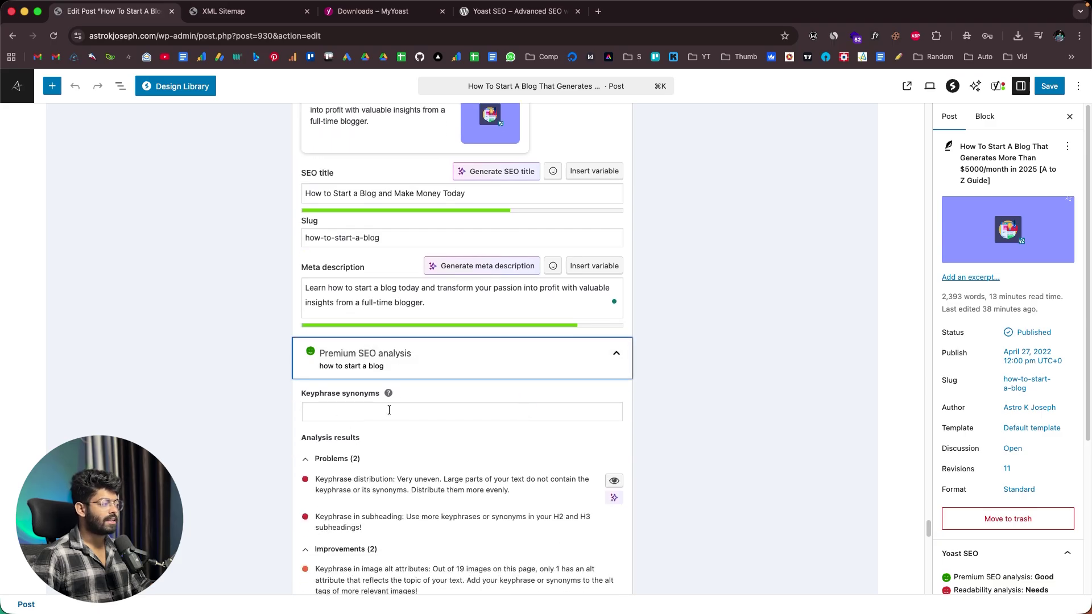
{"action": "scroll", "coordinate": [324, 401], "scroll_direction": "down", "scroll_amount": 10}
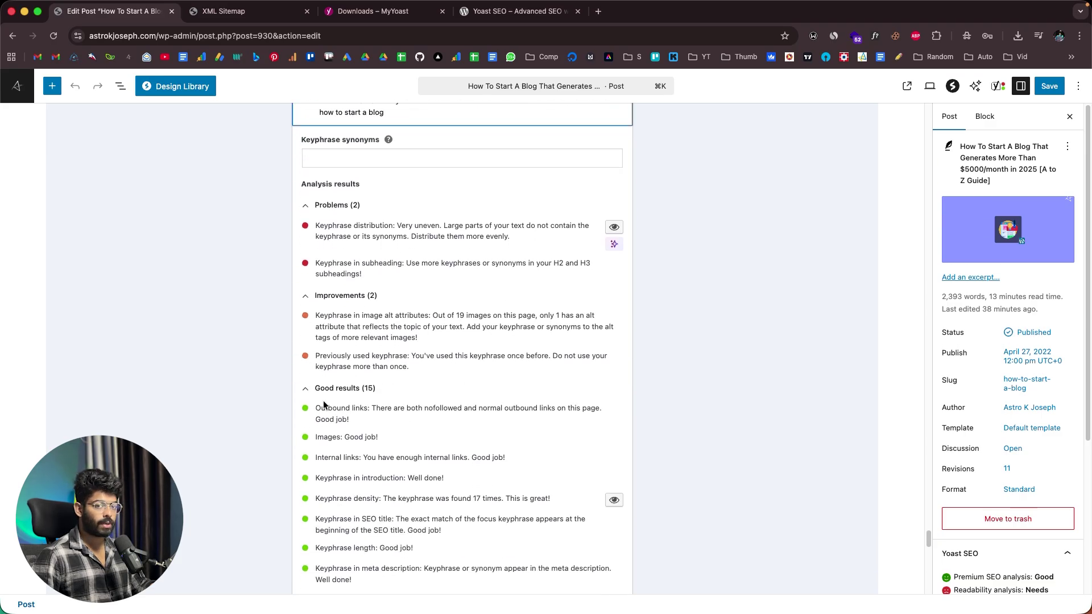
{"action": "scroll", "coordinate": [338, 422], "scroll_direction": "up", "scroll_amount": 7}
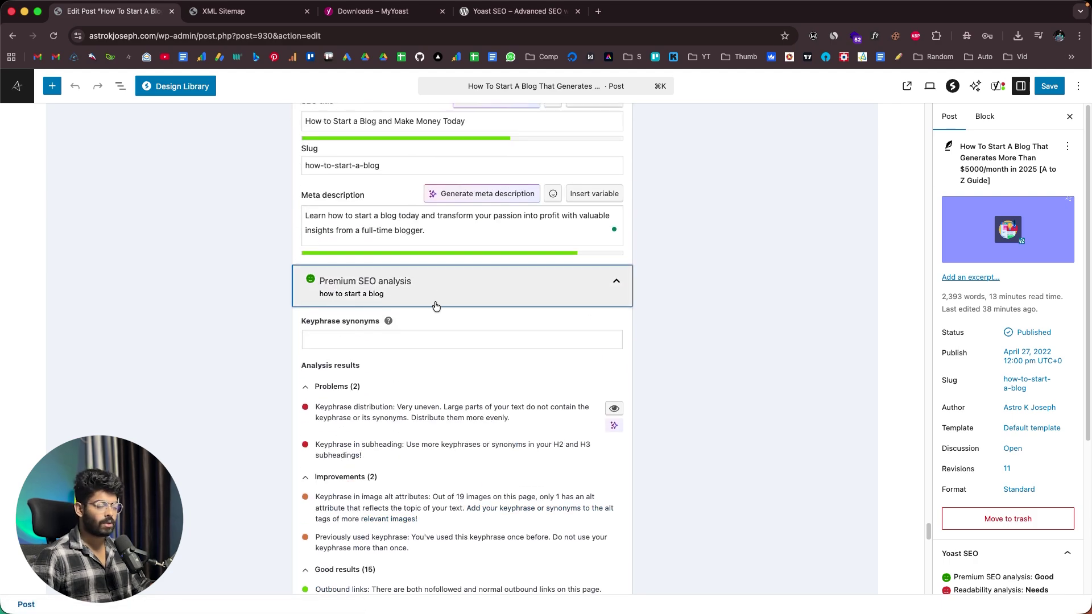
{"action": "scroll", "coordinate": [415, 320], "scroll_direction": "down", "scroll_amount": 1}
{"action": "scroll", "coordinate": [348, 329], "scroll_direction": "down", "scroll_amount": 2}
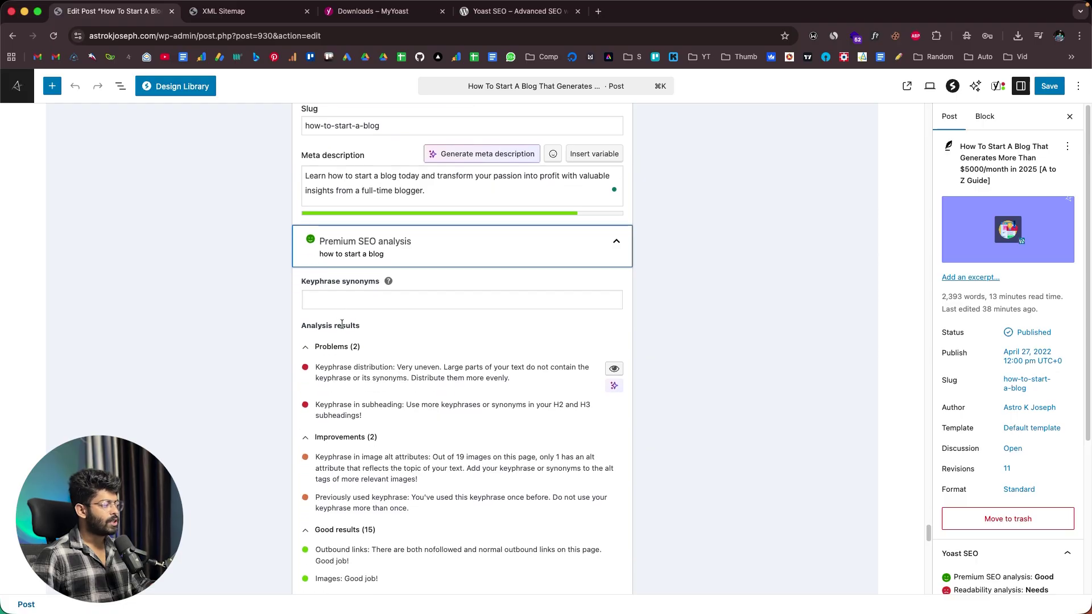
{"action": "scroll", "coordinate": [353, 349], "scroll_direction": "down", "scroll_amount": 5}
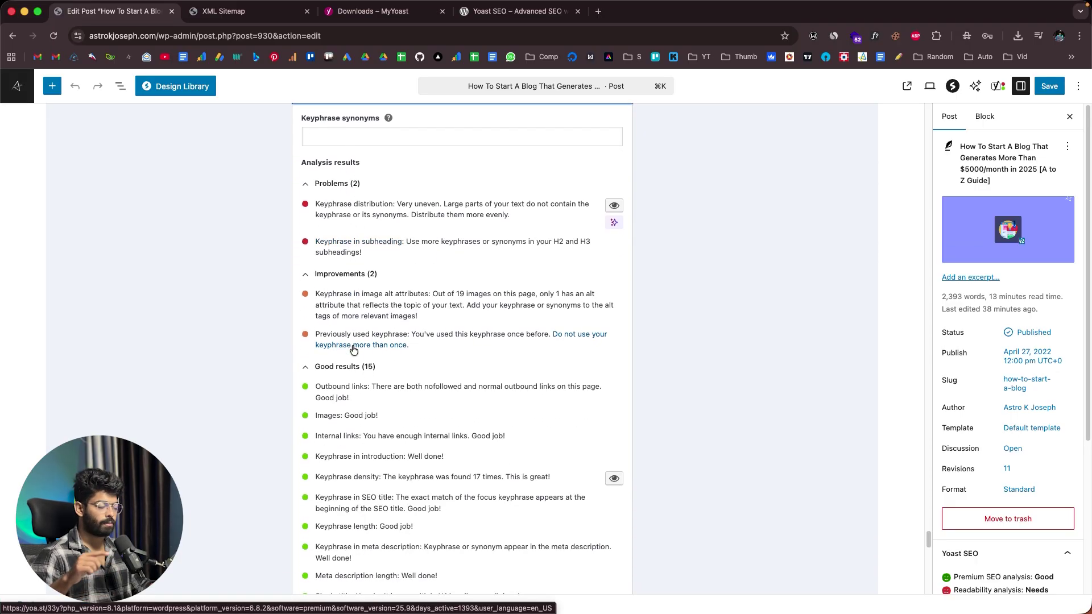
{"action": "scroll", "coordinate": [353, 349], "scroll_direction": "down", "scroll_amount": 4}
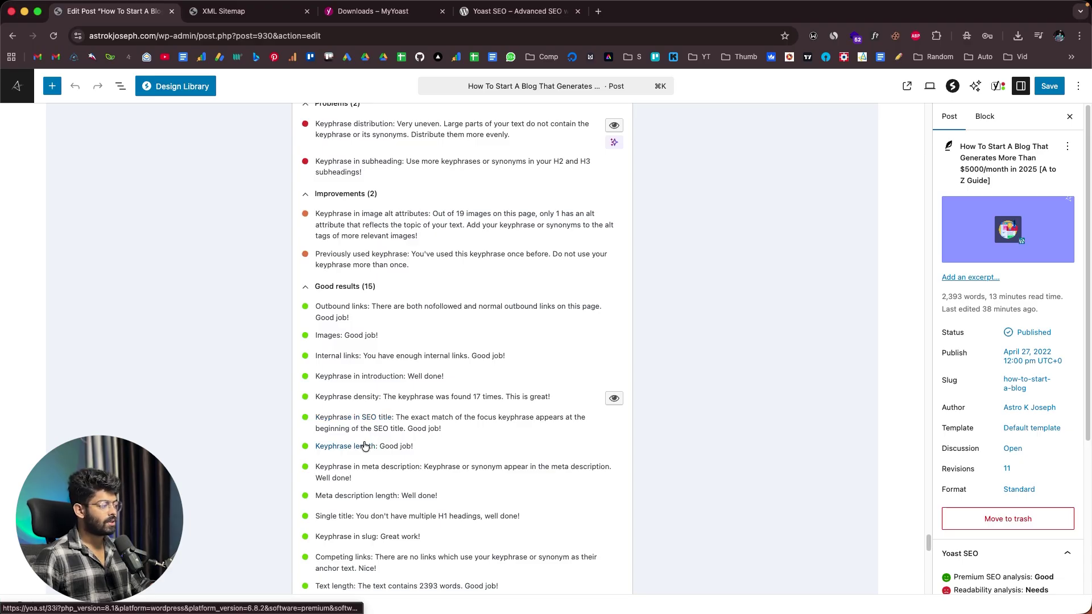
{"action": "scroll", "coordinate": [376, 462], "scroll_direction": "down", "scroll_amount": 1}
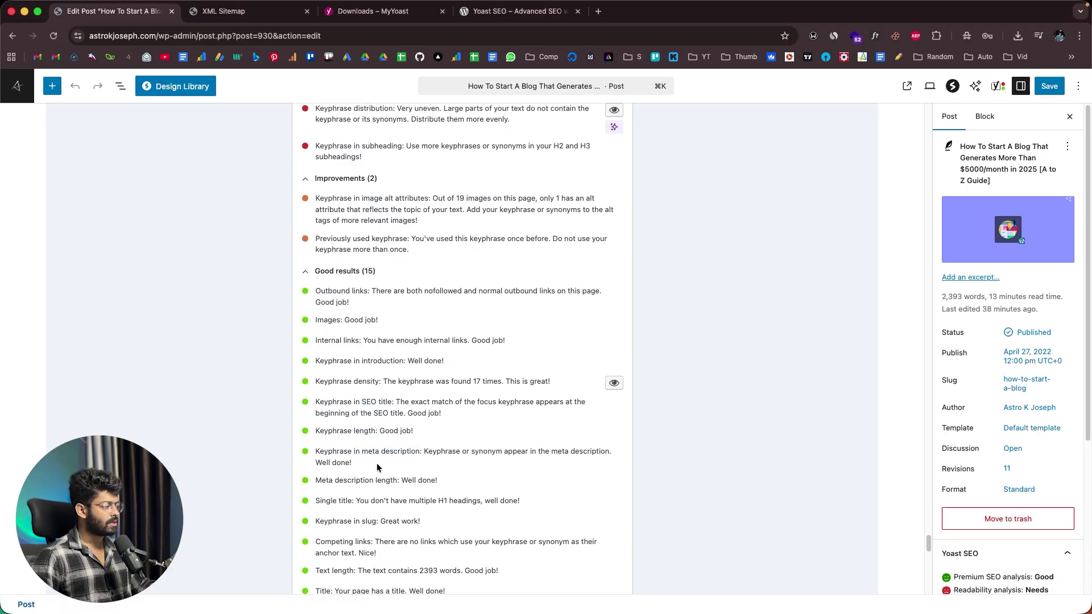
{"action": "scroll", "coordinate": [377, 464], "scroll_direction": "down", "scroll_amount": 5}
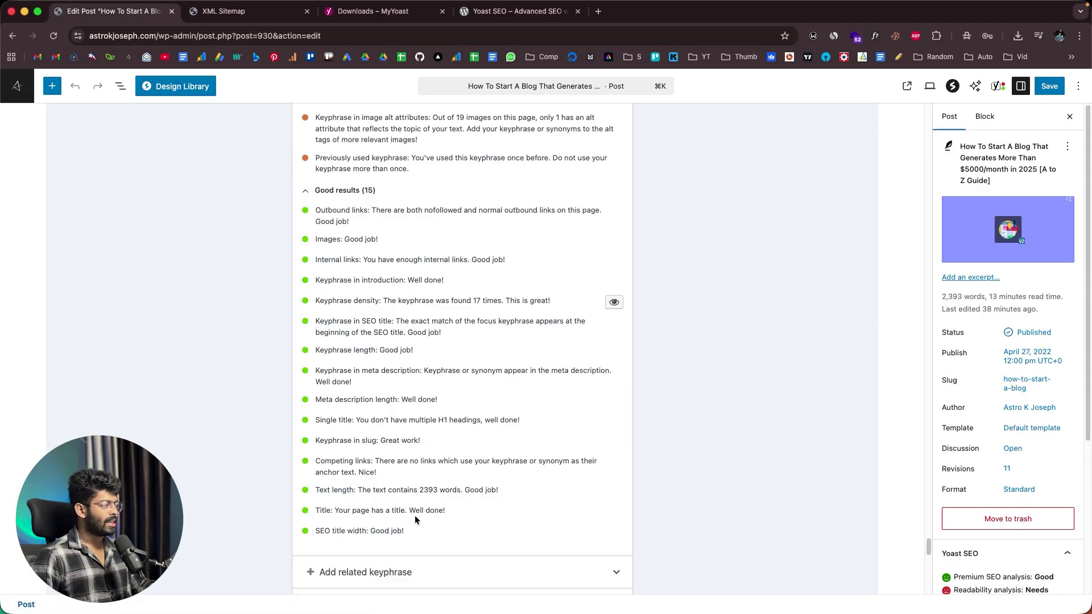
{"action": "scroll", "coordinate": [414, 516], "scroll_direction": "up", "scroll_amount": 5}
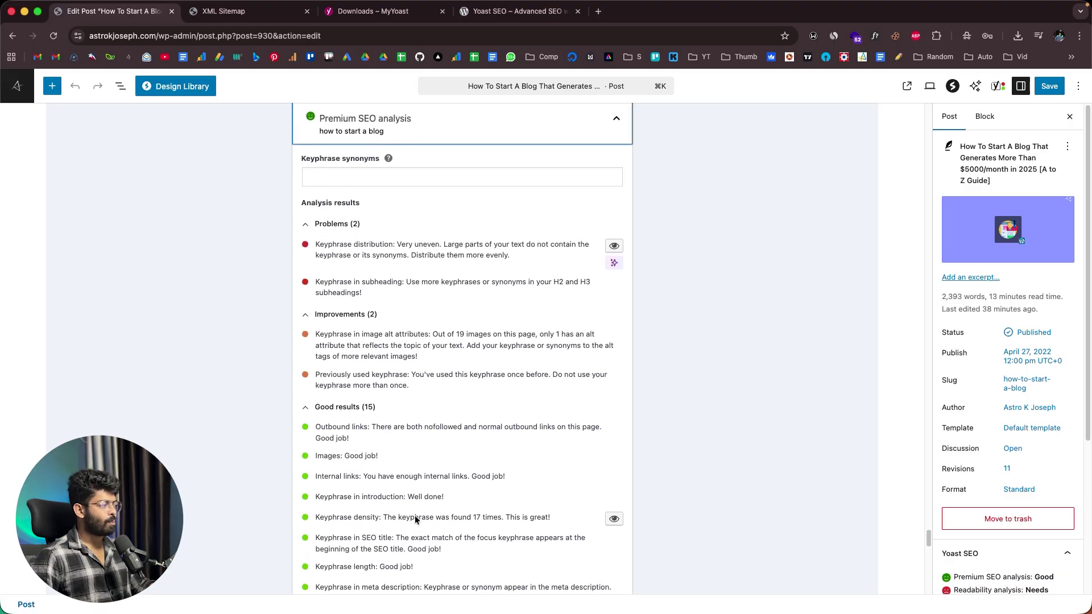
{"action": "scroll", "coordinate": [398, 310], "scroll_direction": "down", "scroll_amount": 1}
{"action": "scroll", "coordinate": [398, 308], "scroll_direction": "down", "scroll_amount": 1}
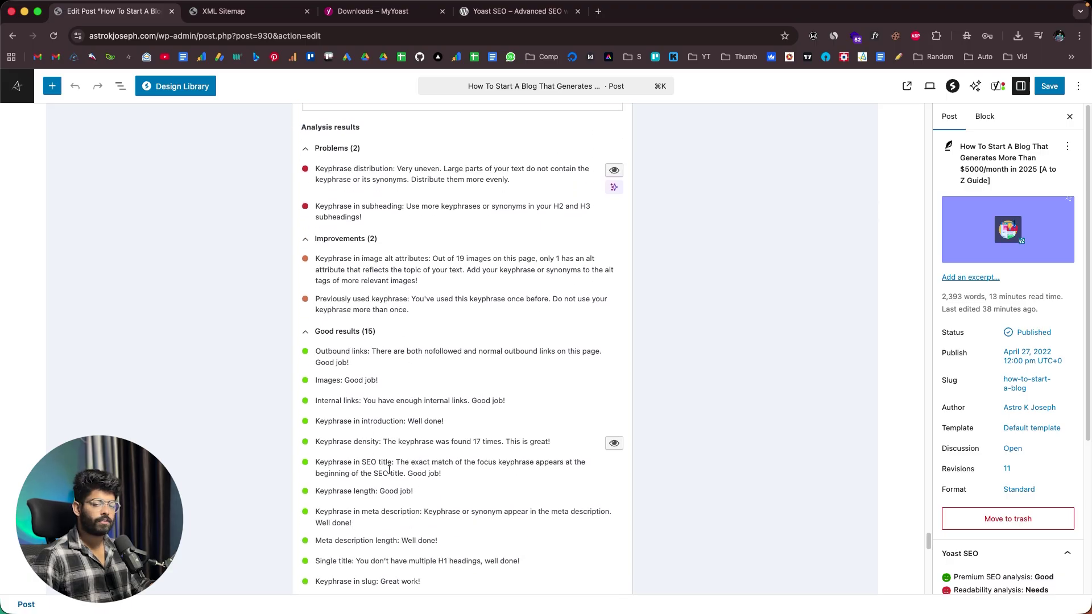
{"action": "scroll", "coordinate": [389, 470], "scroll_direction": "up", "scroll_amount": 1}
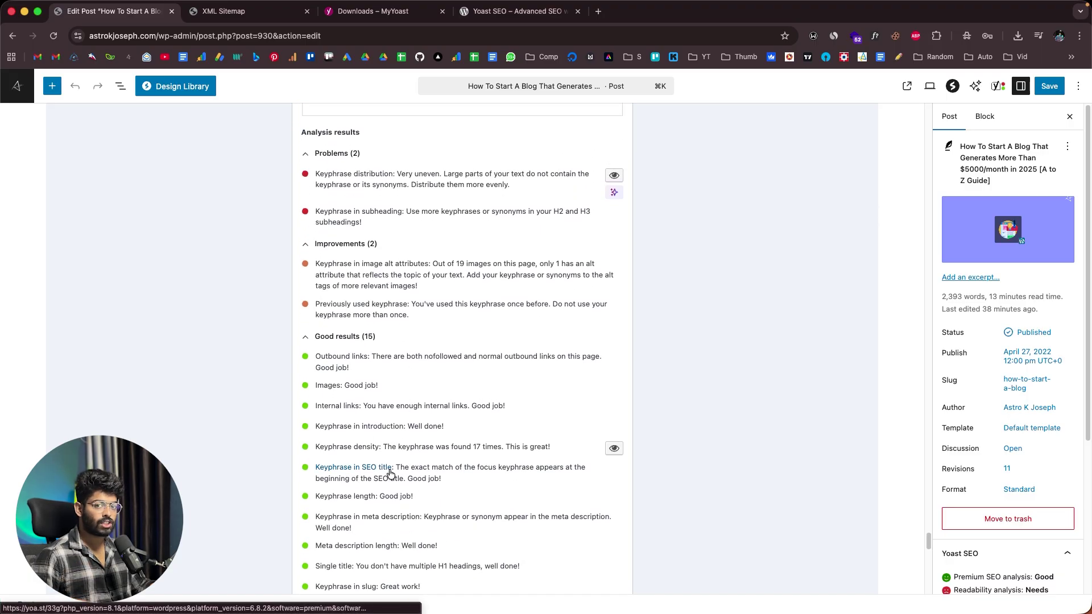
{"action": "scroll", "coordinate": [376, 301], "scroll_direction": "down", "scroll_amount": 1}
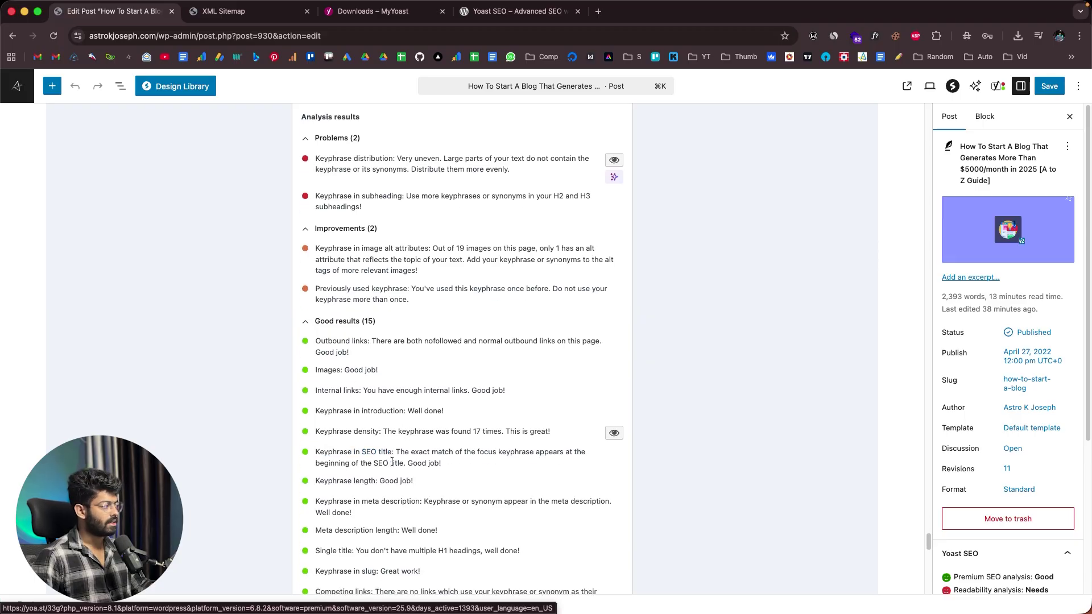
{"action": "scroll", "coordinate": [380, 291], "scroll_direction": "up", "scroll_amount": 3}
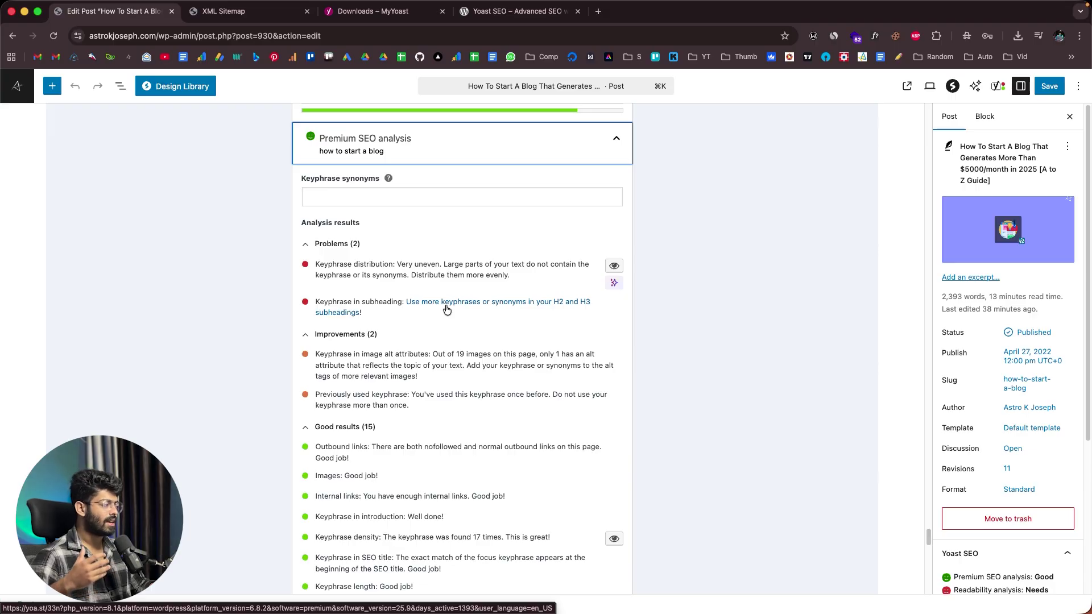
{"action": "scroll", "coordinate": [446, 309], "scroll_direction": "down", "scroll_amount": 1}
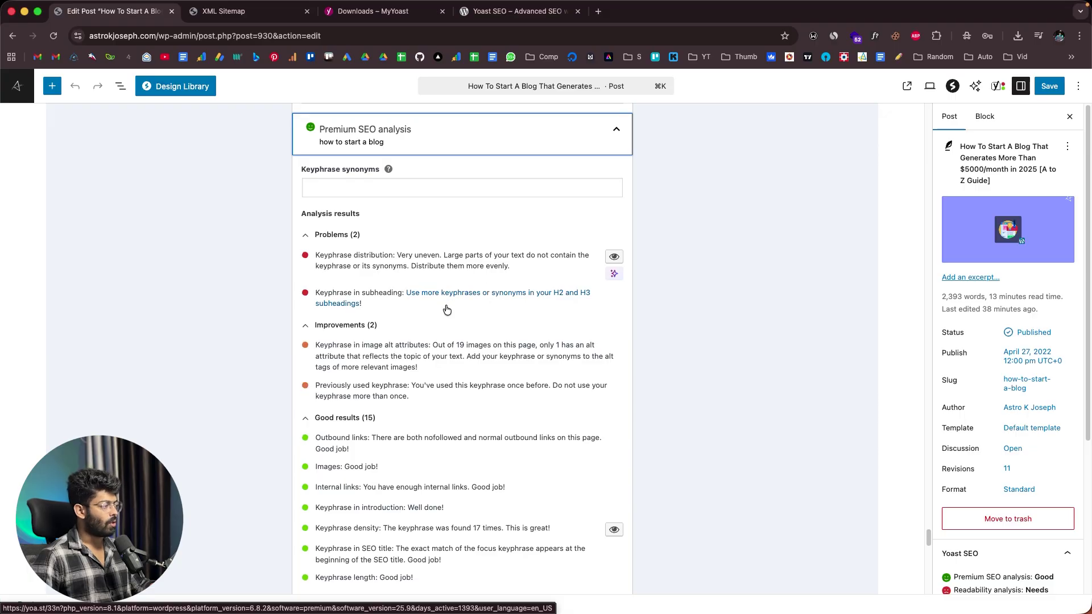
{"action": "scroll", "coordinate": [446, 309], "scroll_direction": "down", "scroll_amount": 1}
{"action": "scroll", "coordinate": [423, 352], "scroll_direction": "down", "scroll_amount": 10}
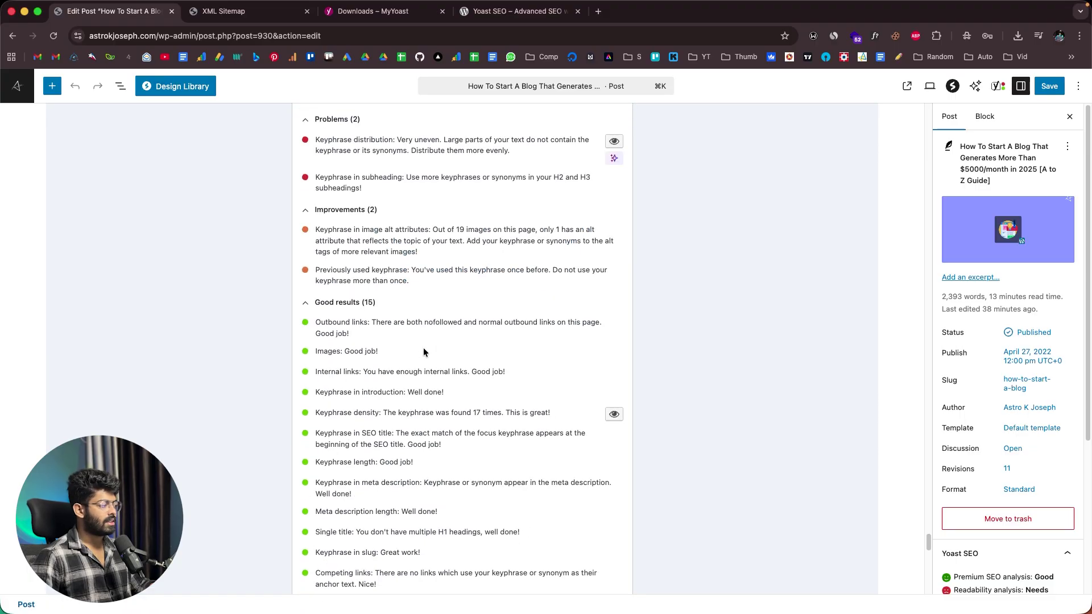
{"action": "scroll", "coordinate": [423, 351], "scroll_direction": "up", "scroll_amount": 15}
- Scroll past the post body to the related keyphrase and Insights sections of the Yoast metabox
{"action": "scroll", "coordinate": [424, 350], "scroll_direction": "up", "scroll_amount": 10}
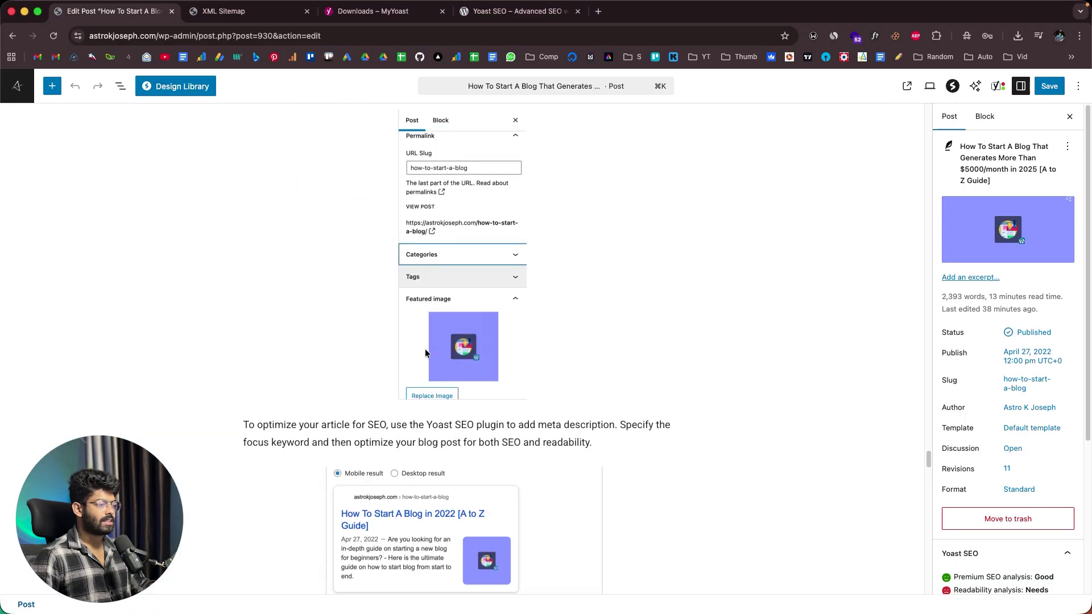
{"action": "scroll", "coordinate": [435, 321], "scroll_direction": "down", "scroll_amount": 5}
{"action": "scroll", "coordinate": [436, 322], "scroll_direction": "down", "scroll_amount": 15}
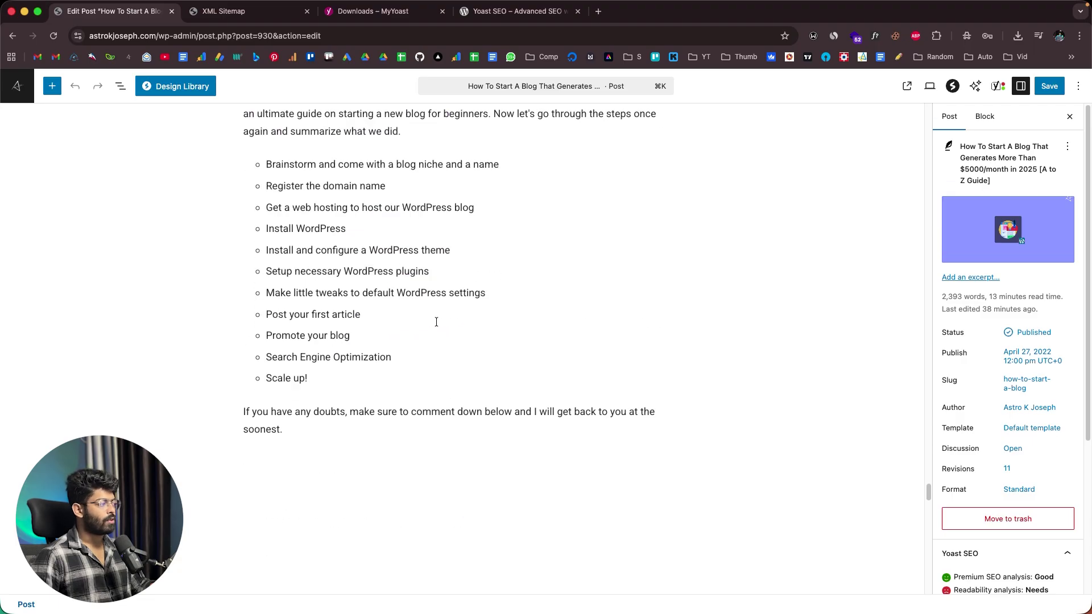
{"action": "scroll", "coordinate": [436, 323], "scroll_direction": "down", "scroll_amount": 20}
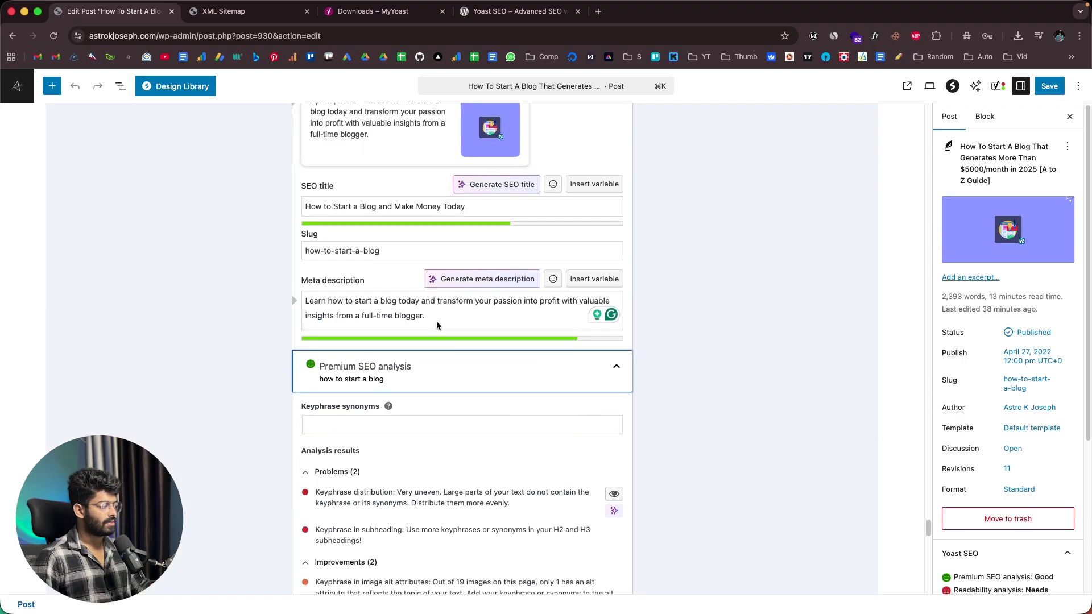
{"action": "scroll", "coordinate": [452, 378], "scroll_direction": "down", "scroll_amount": 2}
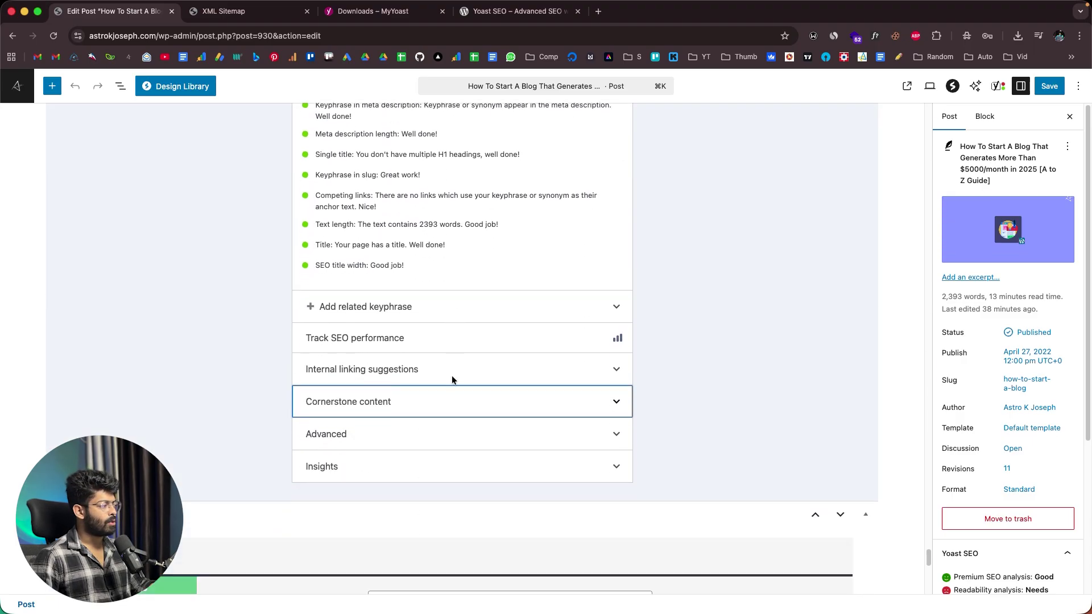
- Preview the Track SEO performance details and the post's internal linking suggestions
{"action": "left_click", "coordinate": [468, 325]}
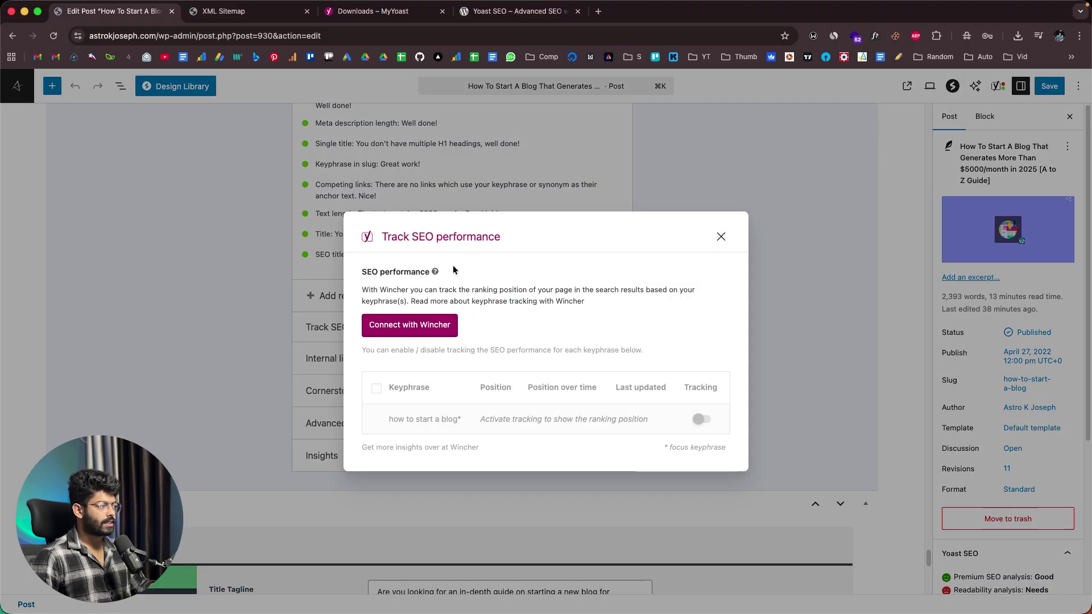
{"action": "left_click", "coordinate": [719, 238]}
{"action": "left_click", "coordinate": [414, 364]}
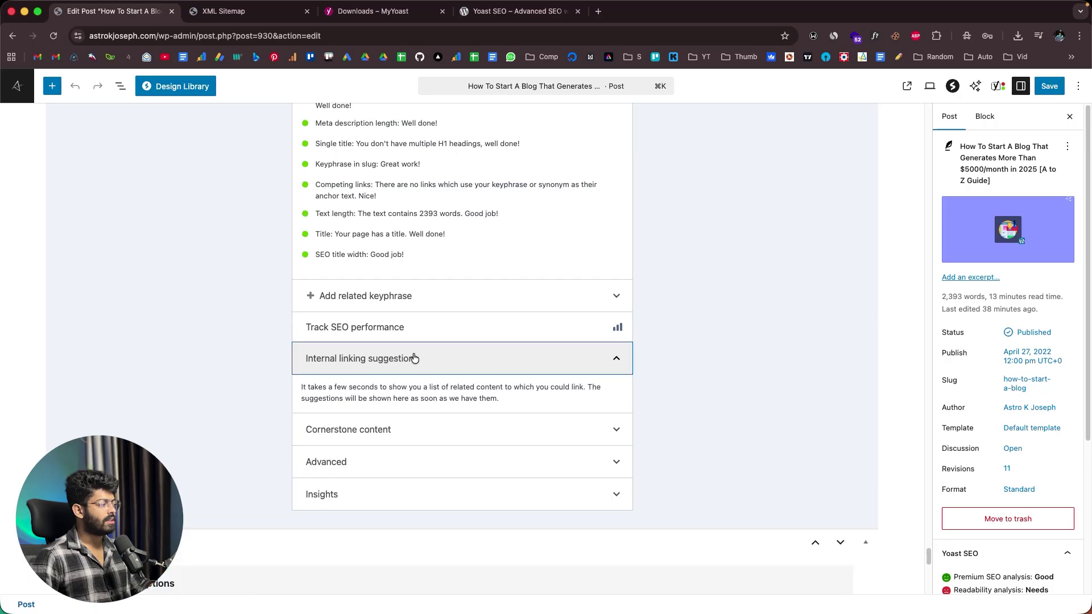
{"action": "scroll", "coordinate": [415, 375], "scroll_direction": "down", "scroll_amount": 3}
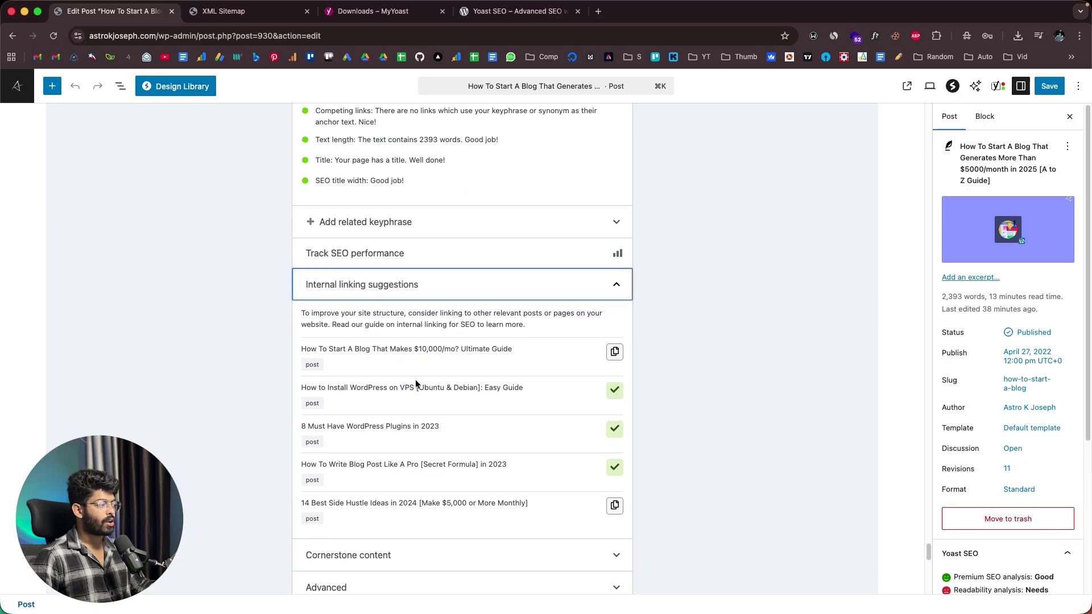
{"action": "scroll", "coordinate": [398, 447], "scroll_direction": "down", "scroll_amount": 1}
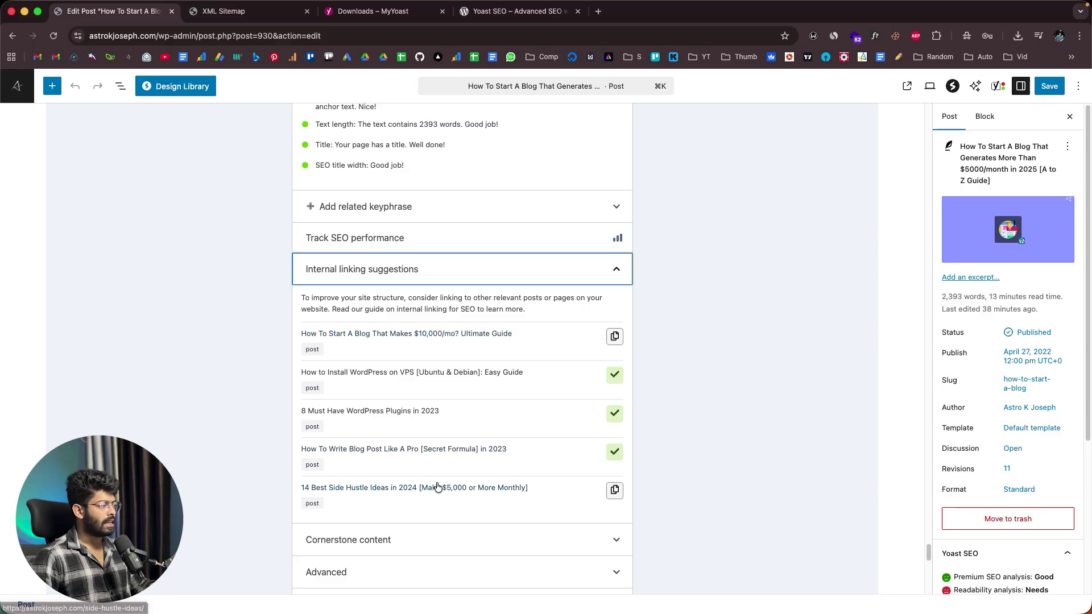
- Glance at the Cornerstone content options and expand the Advanced robots and canonical settings
{"action": "left_click", "coordinate": [447, 278]}
{"action": "left_click", "coordinate": [428, 308]}
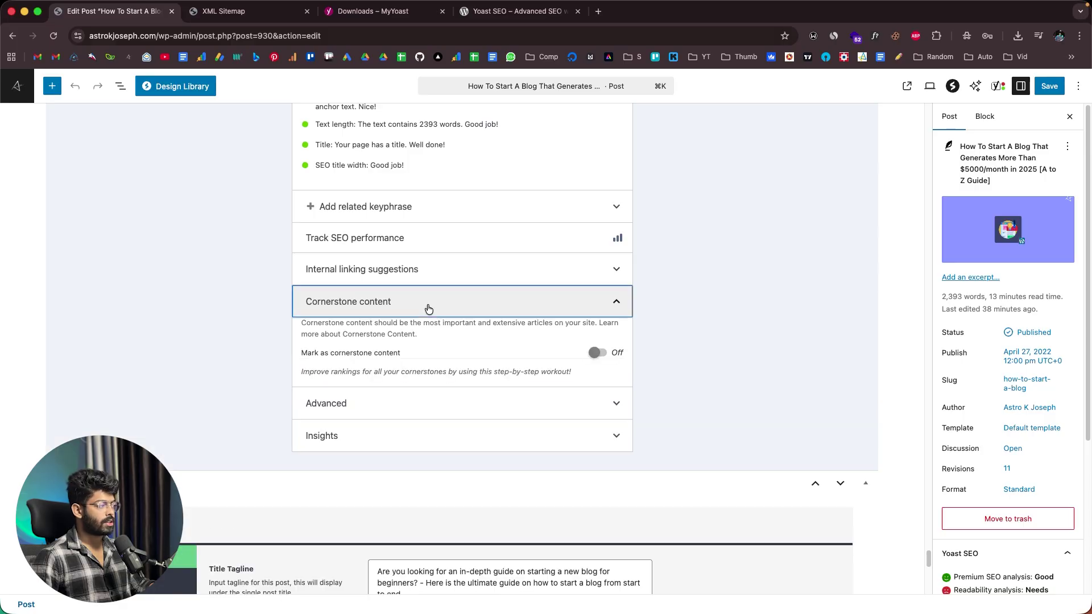
{"action": "left_click", "coordinate": [428, 309]}
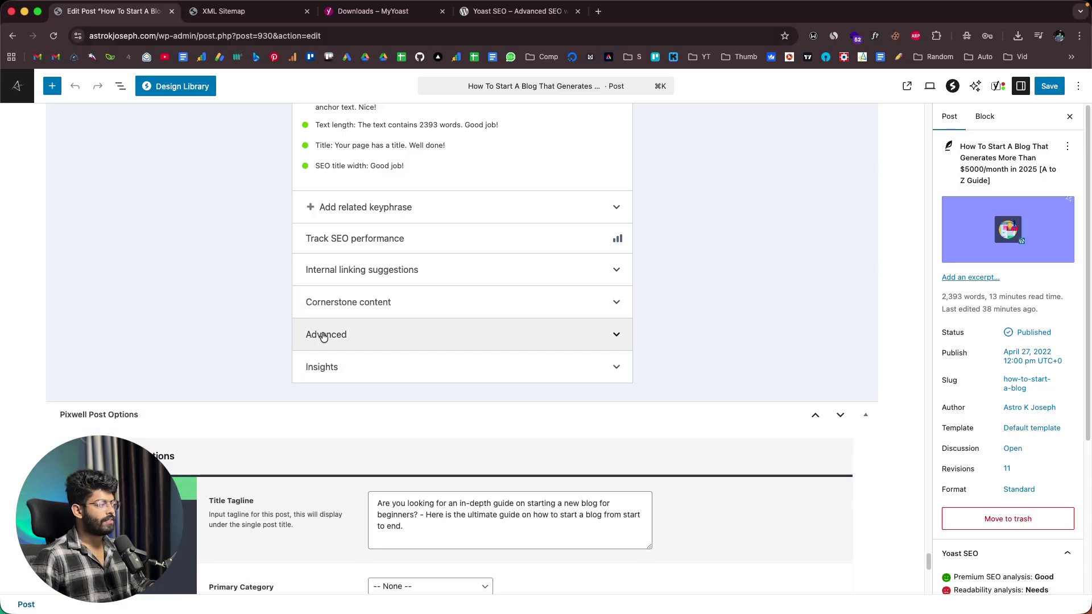
{"action": "left_click", "coordinate": [325, 335]}
{"action": "scroll", "coordinate": [234, 351], "scroll_direction": "down", "scroll_amount": 3}
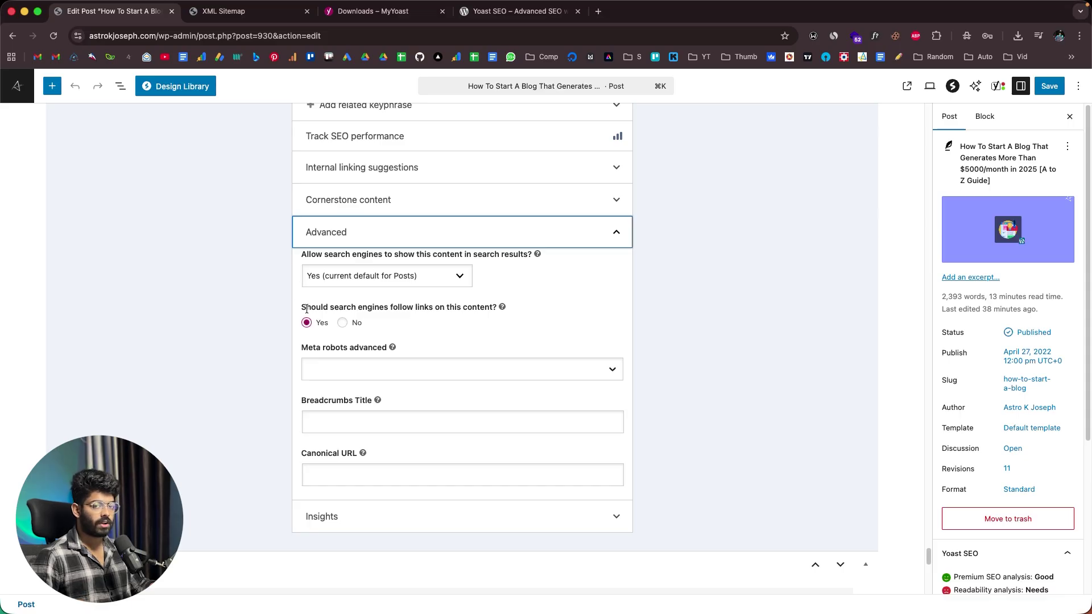
{"action": "left_click", "coordinate": [370, 275]}
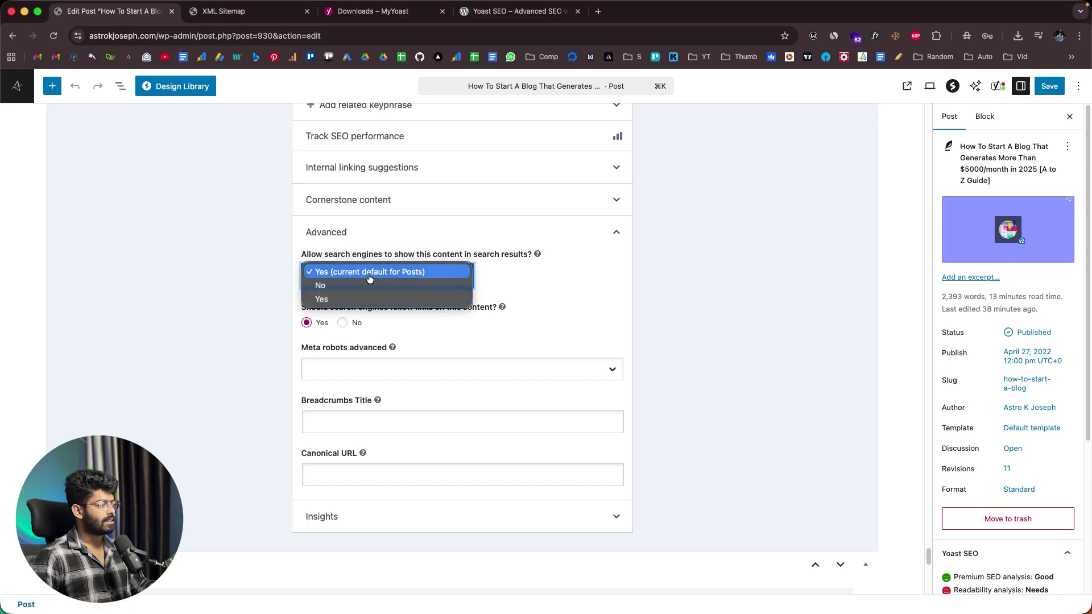
{"action": "left_click", "coordinate": [252, 305]}
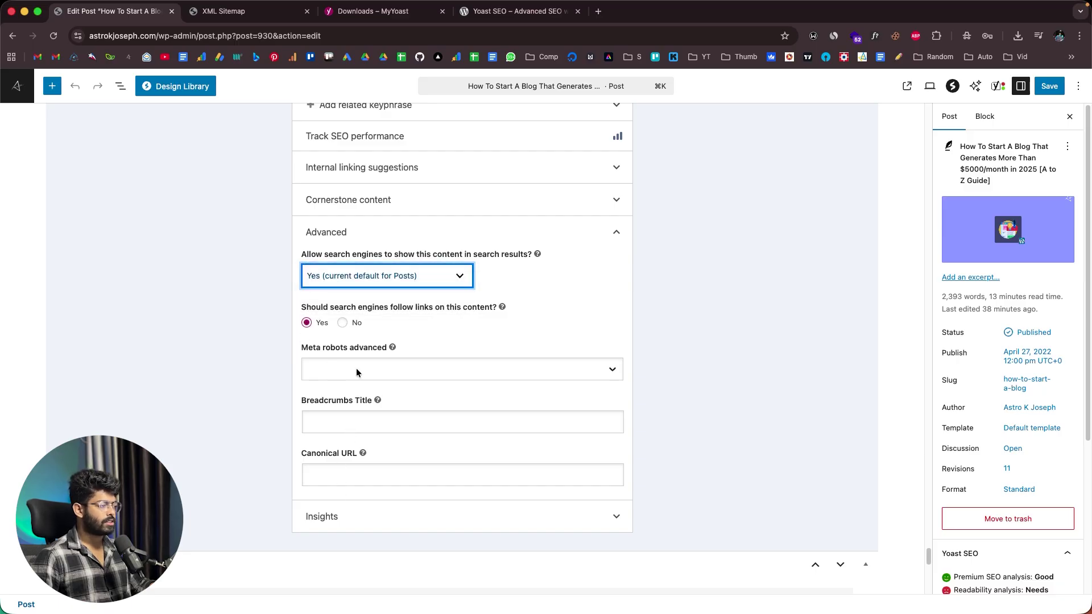
{"action": "scroll", "coordinate": [367, 366], "scroll_direction": "down", "scroll_amount": 1}
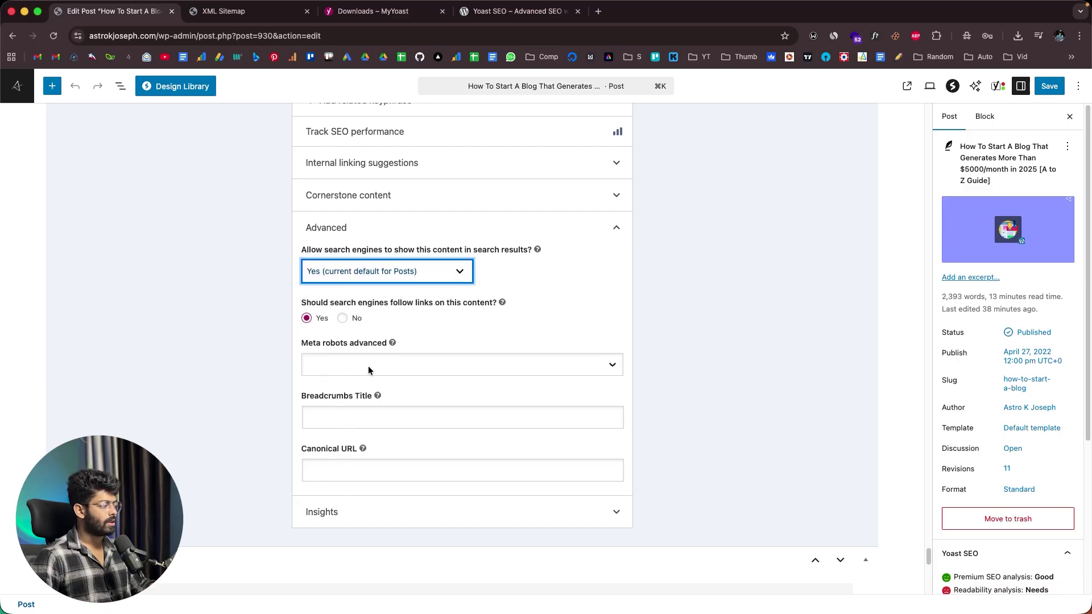
{"action": "left_click", "coordinate": [319, 495]}
{"action": "scroll", "coordinate": [284, 462], "scroll_direction": "down", "scroll_amount": 3}
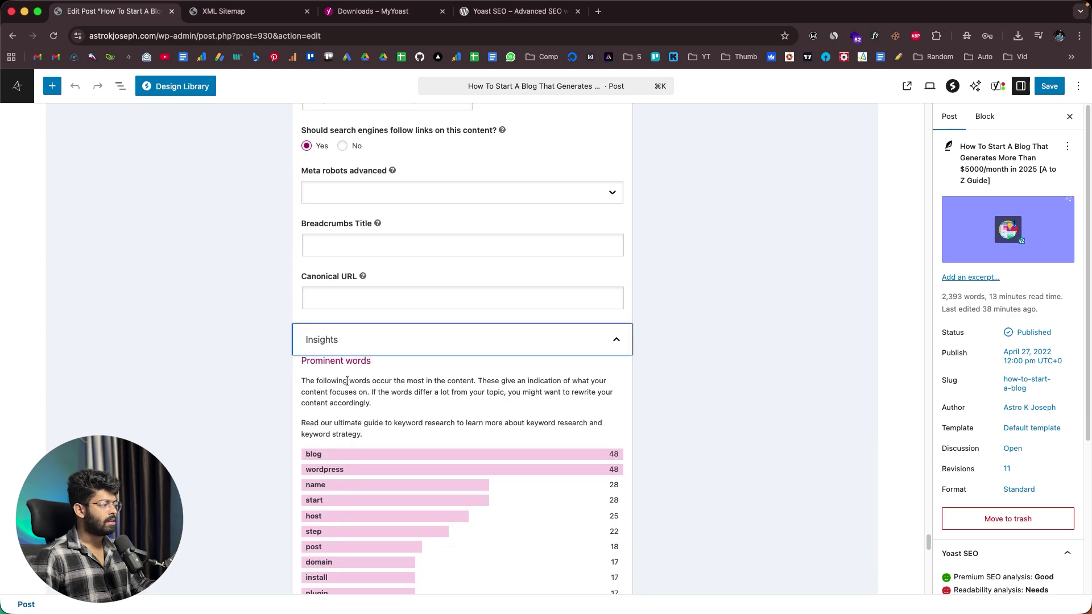
- Scroll through the Insights prominent words and readability stats, then back up to the Yoast tabs
{"action": "scroll", "coordinate": [347, 381], "scroll_direction": "down", "scroll_amount": 3}
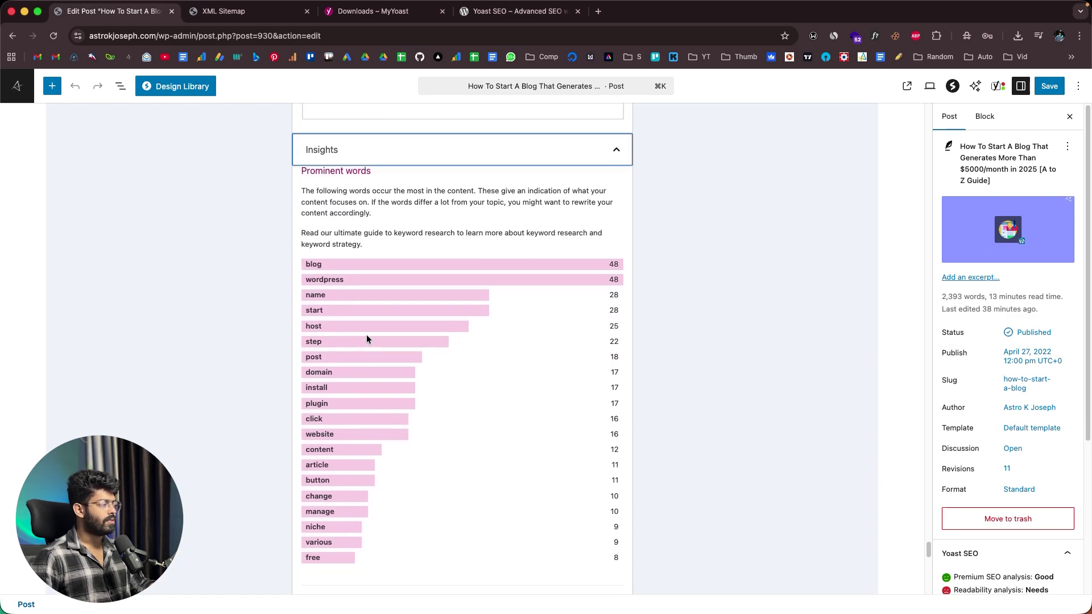
{"action": "scroll", "coordinate": [371, 322], "scroll_direction": "down", "scroll_amount": 6}
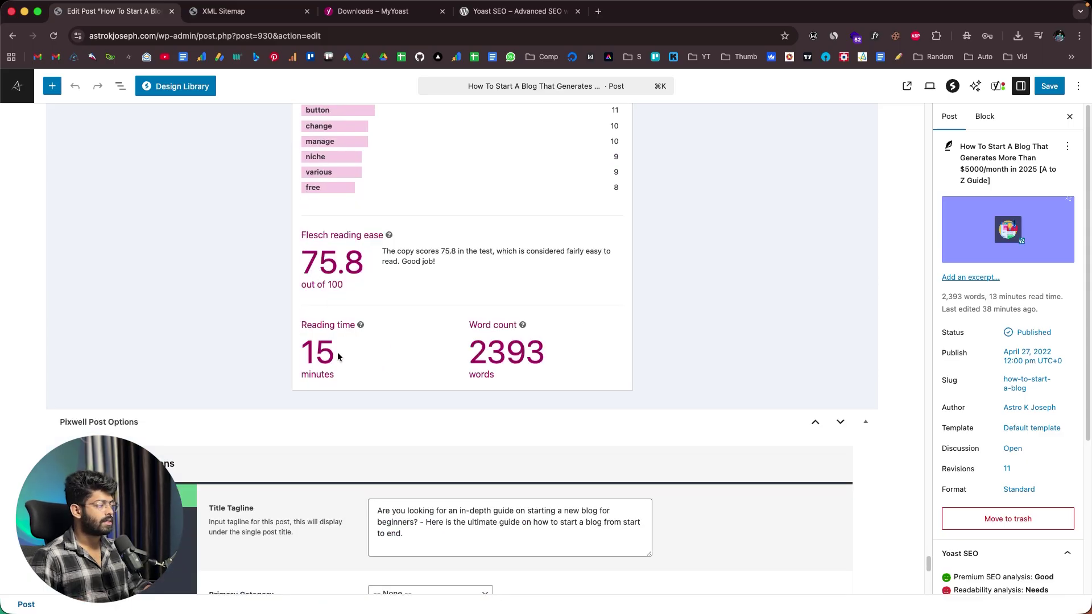
{"action": "scroll", "coordinate": [497, 359], "scroll_direction": "up", "scroll_amount": 5}
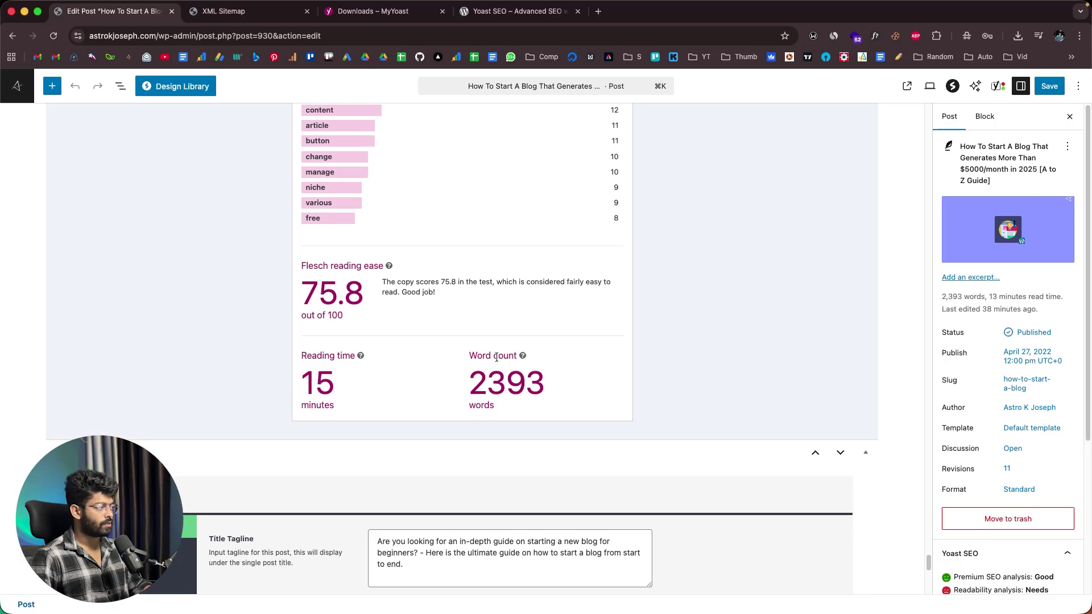
{"action": "scroll", "coordinate": [497, 356], "scroll_direction": "up", "scroll_amount": 20}
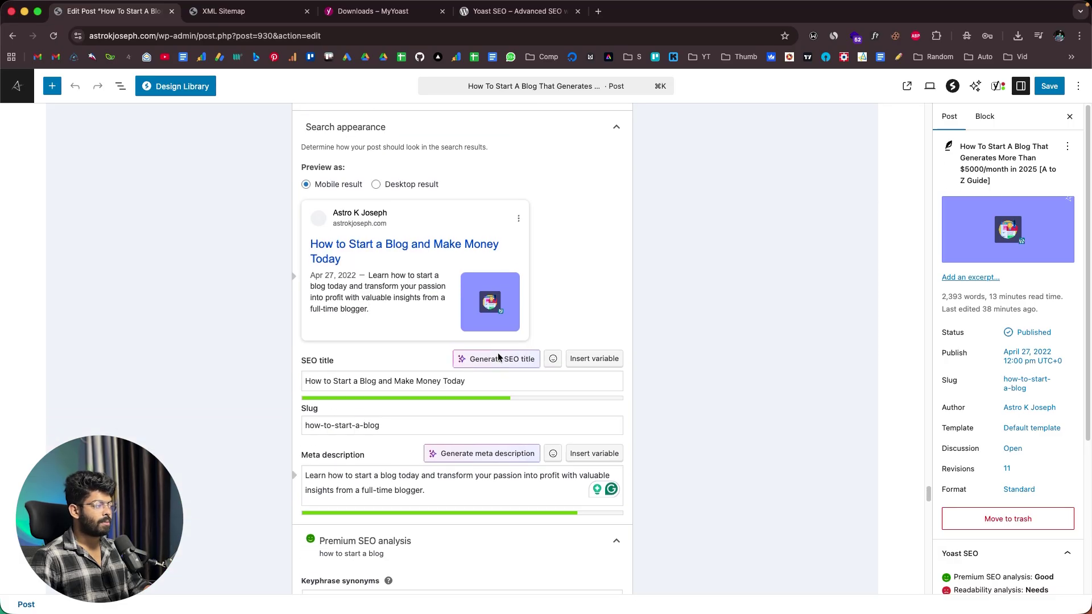
{"action": "scroll", "coordinate": [493, 357], "scroll_direction": "up", "scroll_amount": 2}
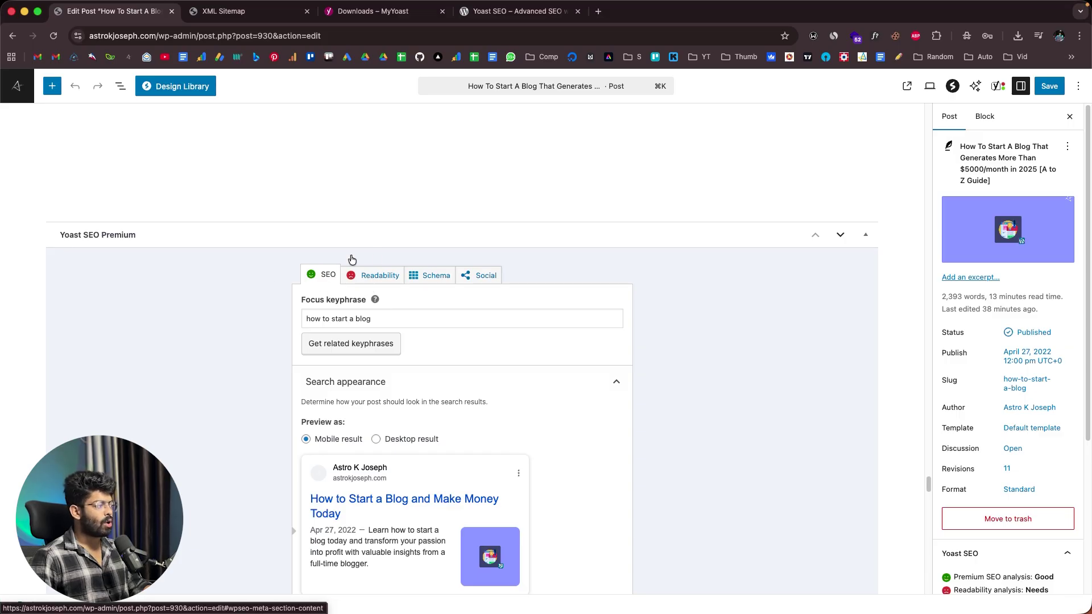
- Look over the Readability analysis, then switch the Yoast metabox to its Schema tab
{"action": "left_click", "coordinate": [385, 284]}
{"action": "scroll", "coordinate": [419, 444], "scroll_direction": "down", "scroll_amount": 2}
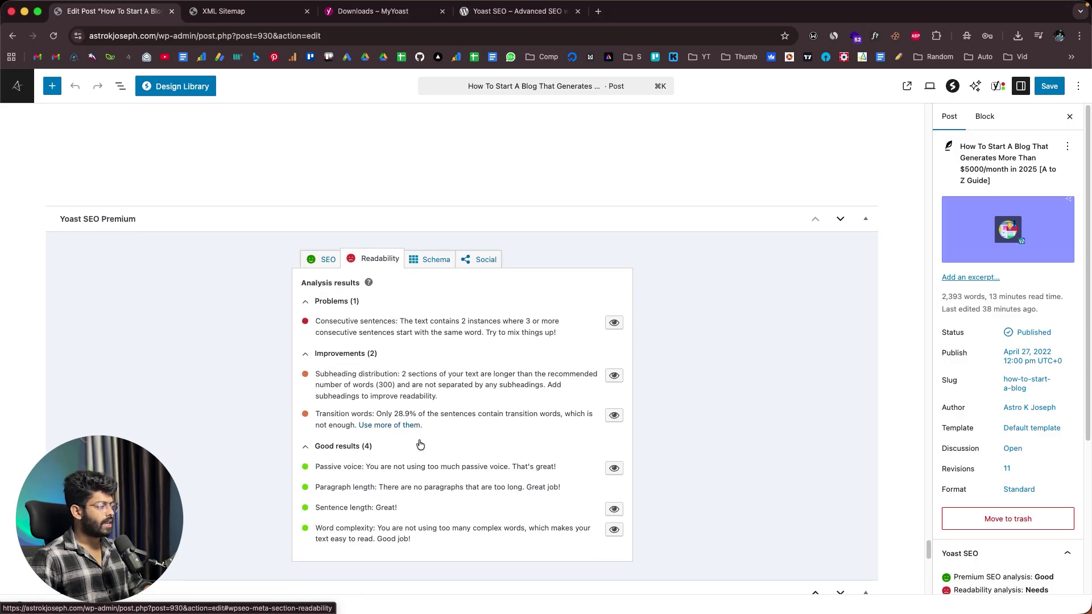
{"action": "scroll", "coordinate": [420, 443], "scroll_direction": "down", "scroll_amount": 1}
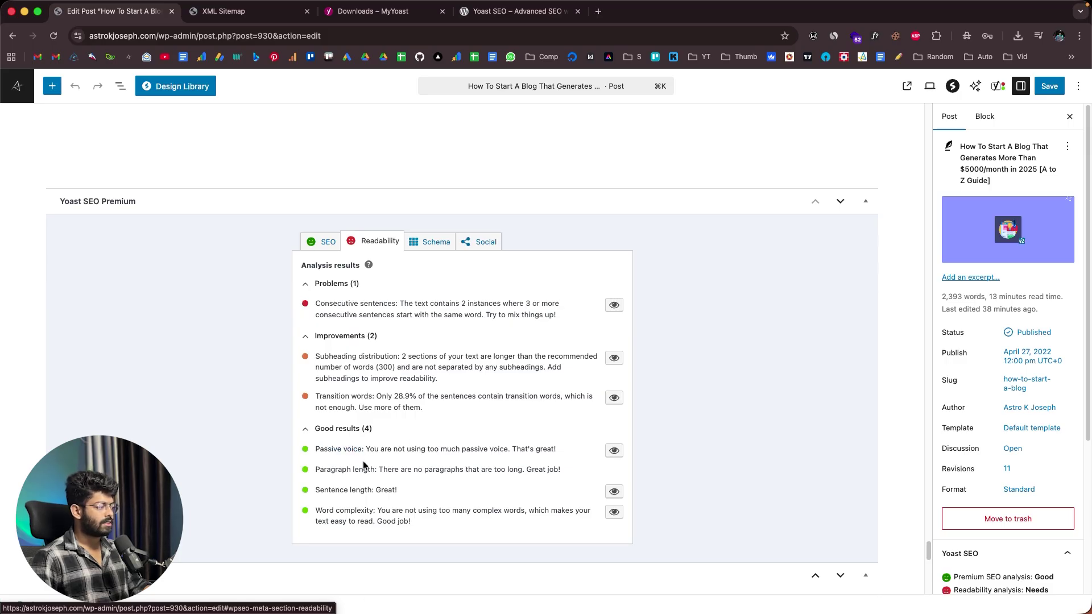
{"action": "scroll", "coordinate": [229, 422], "scroll_direction": "up", "scroll_amount": 2}
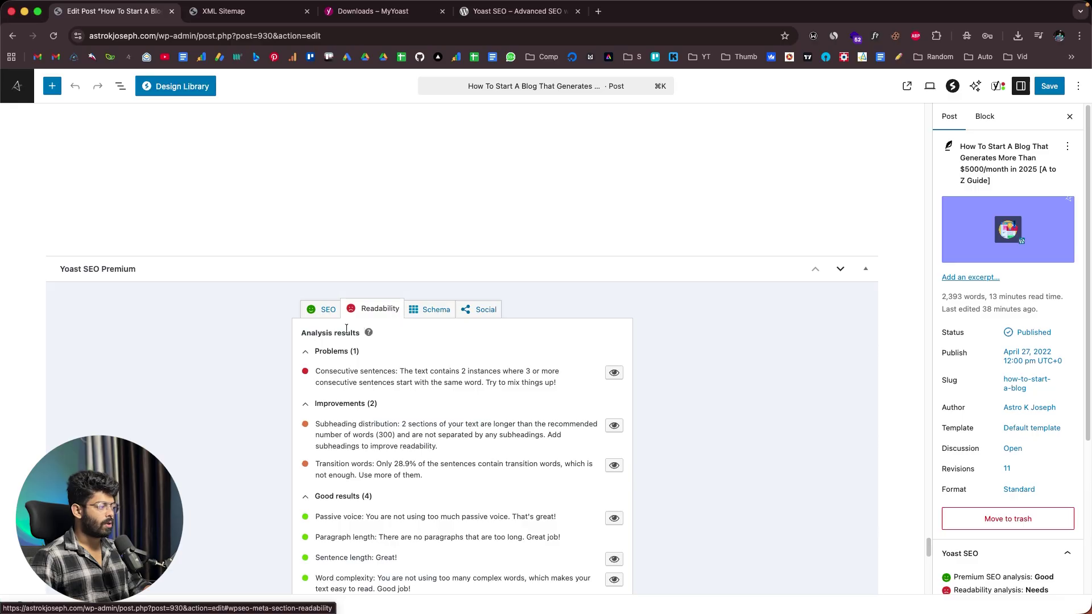
{"action": "left_click", "coordinate": [423, 316]}
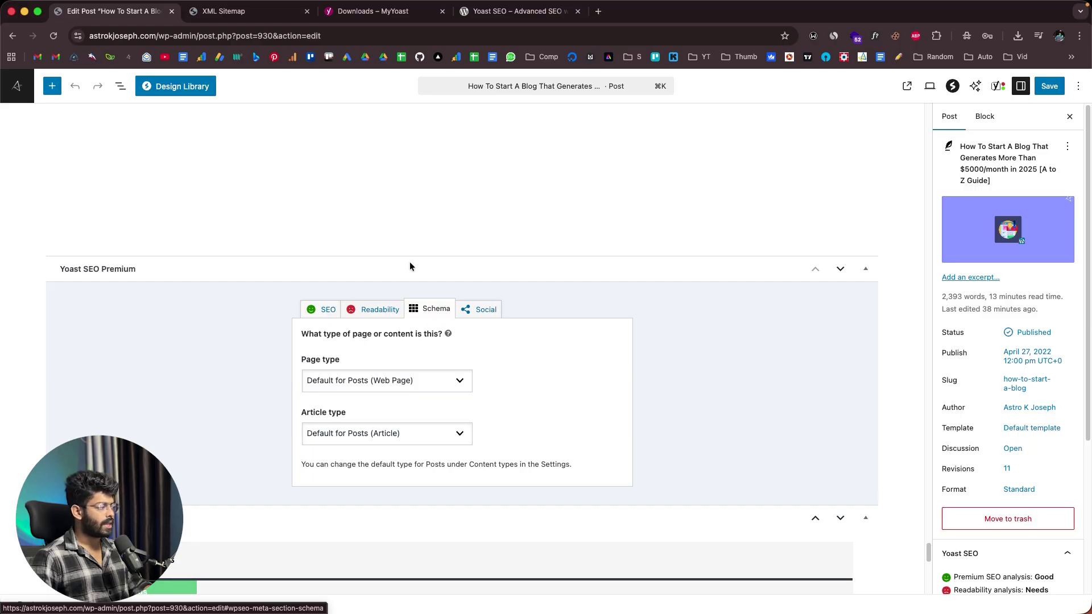
- Check the Page type and Article type lists, keeping Web Page and Article, then go to Social
{"action": "left_click", "coordinate": [398, 388]}
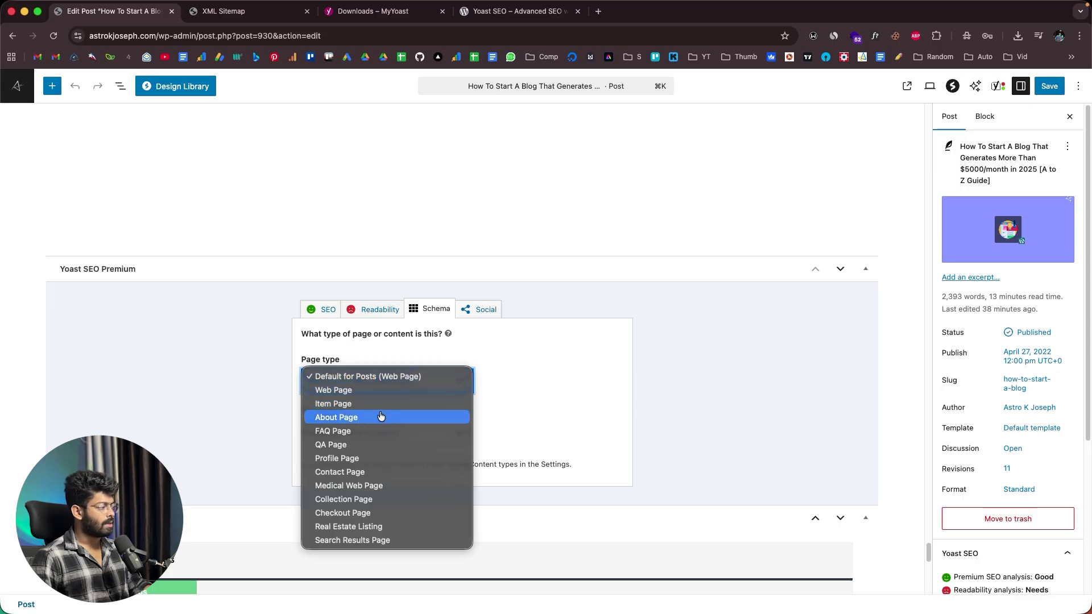
{"action": "left_click", "coordinate": [215, 433]}
{"action": "left_click", "coordinate": [380, 434]}
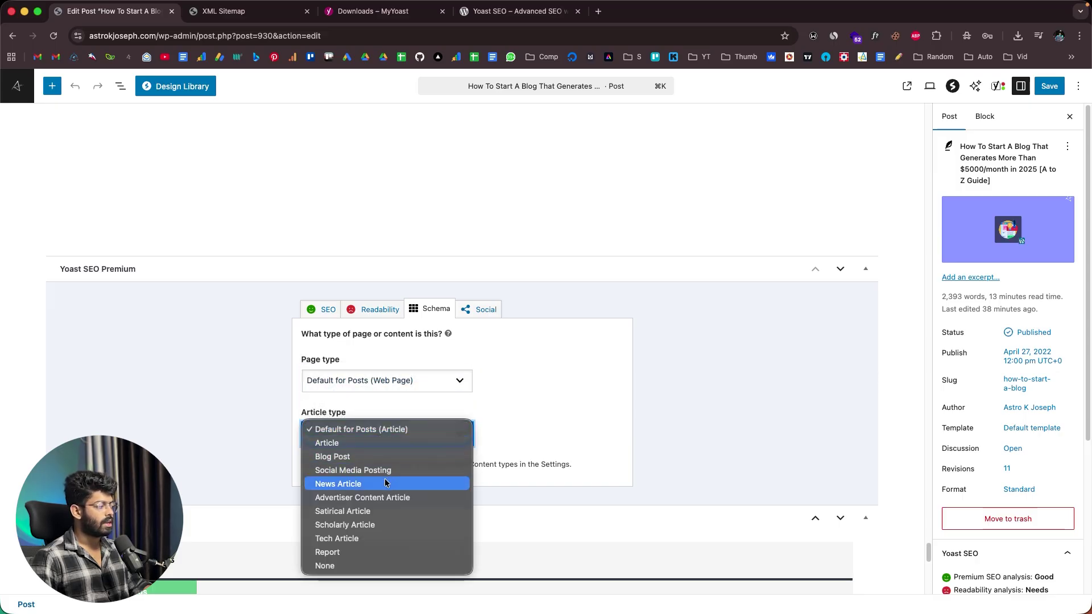
{"action": "left_click", "coordinate": [186, 311]}
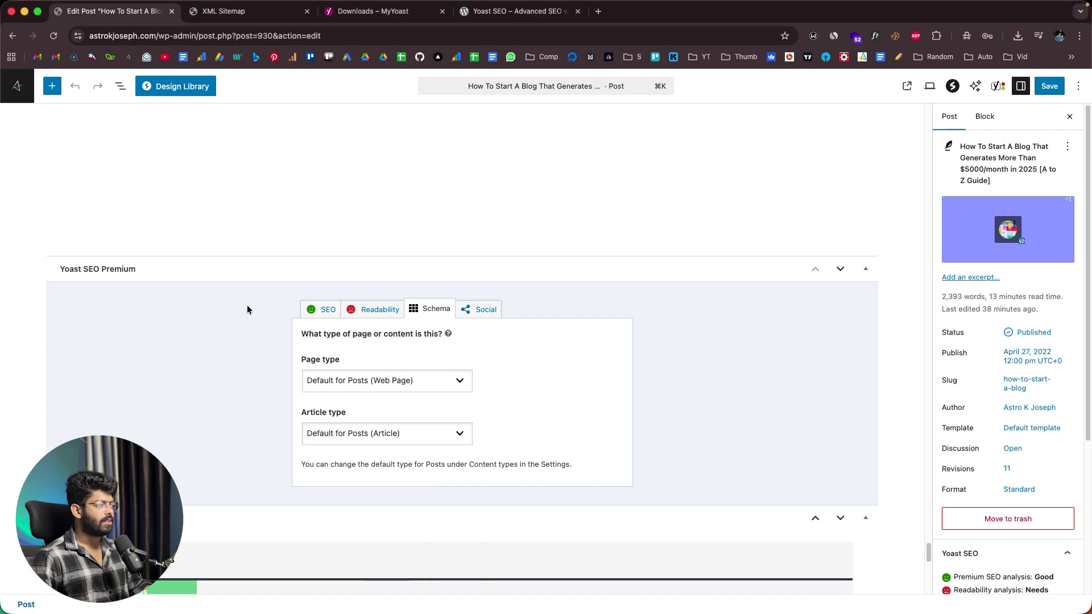
{"action": "left_click", "coordinate": [477, 309]}
- Scroll through the Social tab's share preview and social title and description fields
{"action": "scroll", "coordinate": [203, 347], "scroll_direction": "down", "scroll_amount": 4}
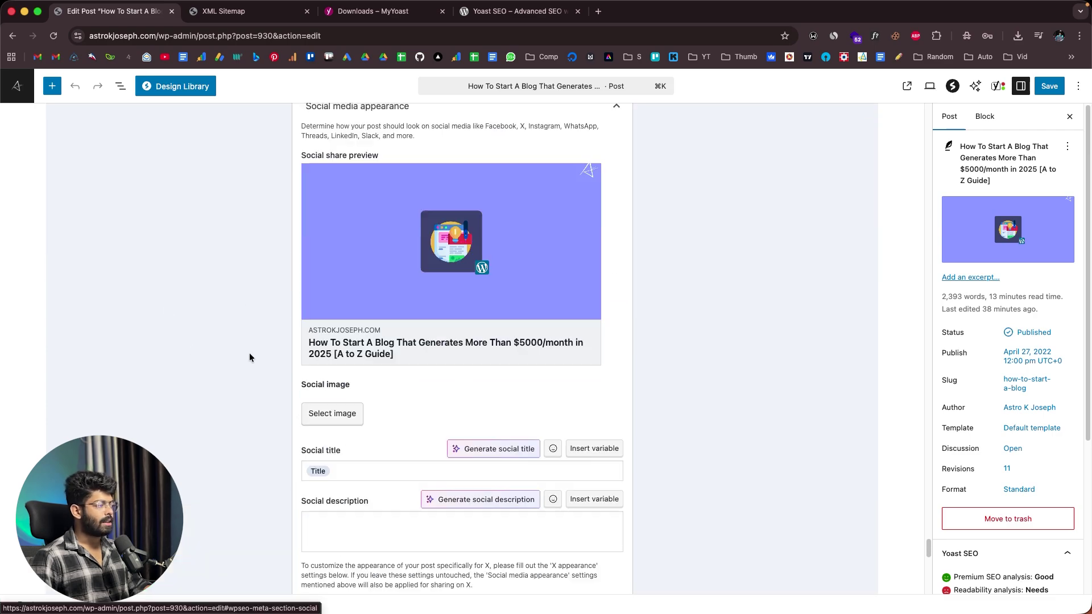
{"action": "scroll", "coordinate": [366, 381], "scroll_direction": "up", "scroll_amount": 3}
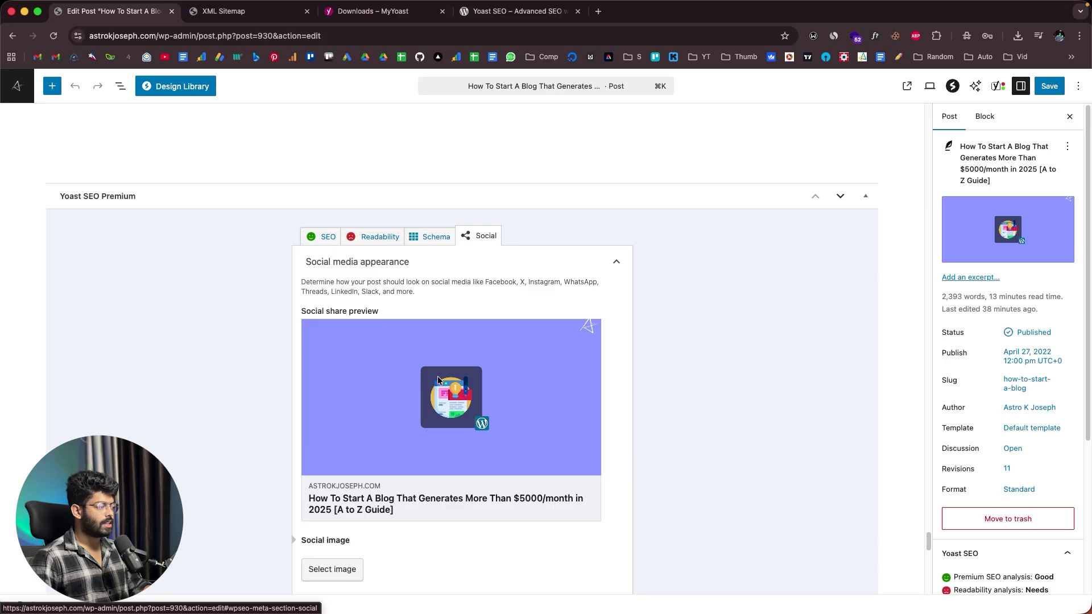
{"action": "scroll", "coordinate": [352, 486], "scroll_direction": "down", "scroll_amount": 3}
{"action": "scroll", "coordinate": [529, 419], "scroll_direction": "up", "scroll_amount": 1}
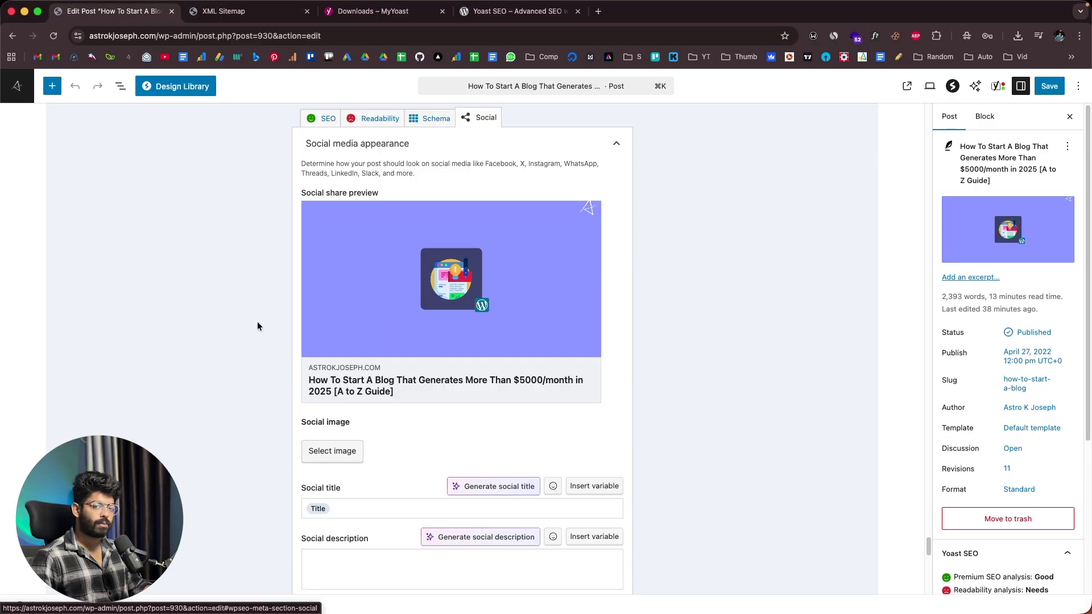
{"action": "scroll", "coordinate": [257, 324], "scroll_direction": "down", "scroll_amount": 2}
{"action": "scroll", "coordinate": [257, 326], "scroll_direction": "down", "scroll_amount": 1}
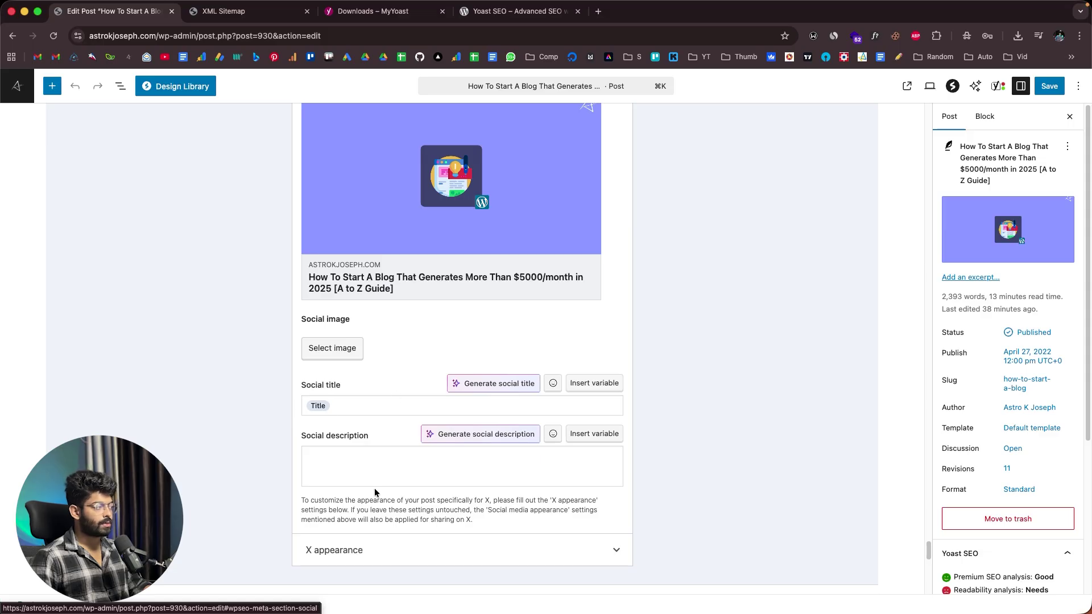
{"action": "scroll", "coordinate": [451, 254], "scroll_direction": "up", "scroll_amount": 5}
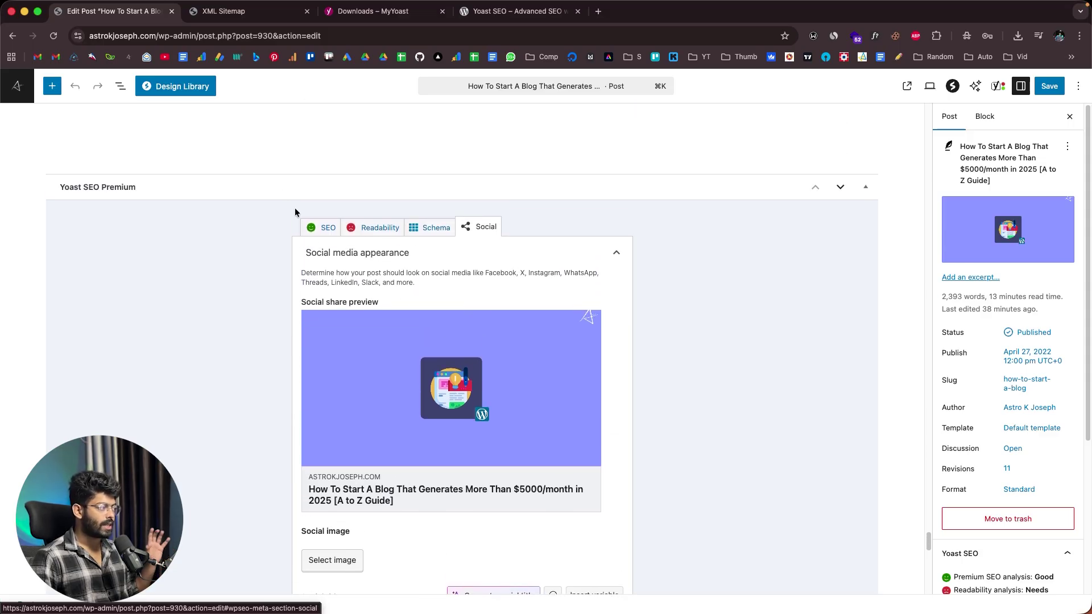
- Return to the Social tab via SEO and generate AI suggestions for the social title
{"action": "left_click", "coordinate": [324, 227]}
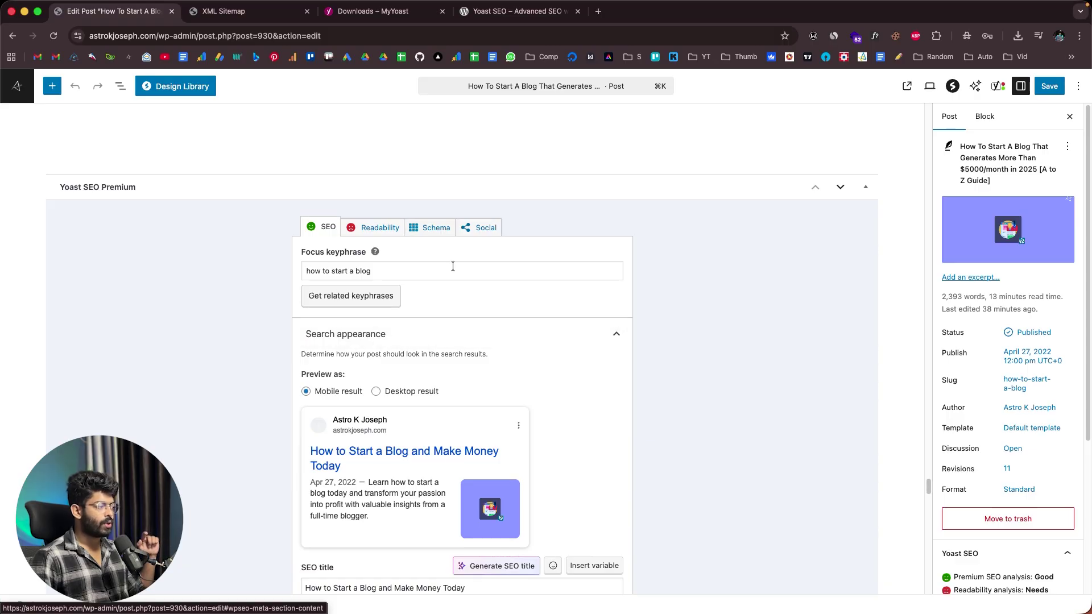
{"action": "left_click", "coordinate": [483, 227]}
{"action": "scroll", "coordinate": [387, 417], "scroll_direction": "down", "scroll_amount": 3}
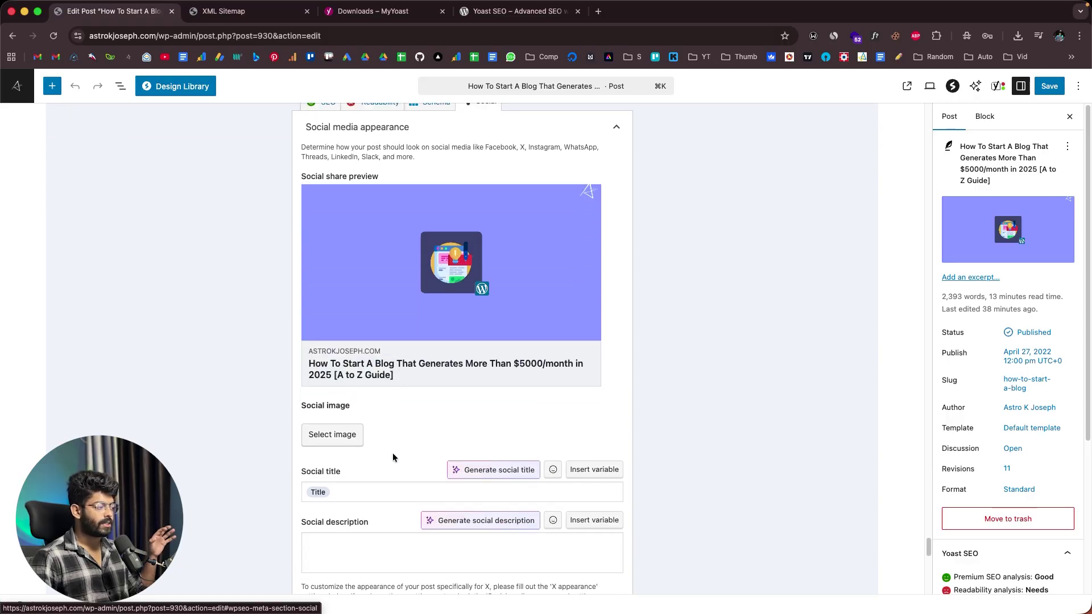
{"action": "scroll", "coordinate": [410, 432], "scroll_direction": "down", "scroll_amount": 2}
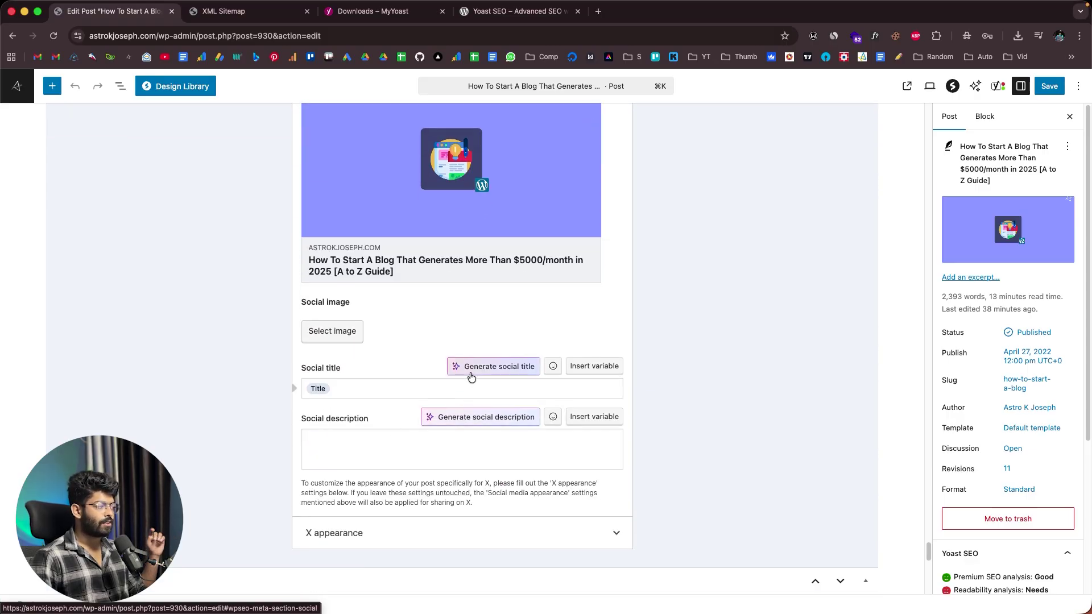
{"action": "left_click", "coordinate": [510, 369]}
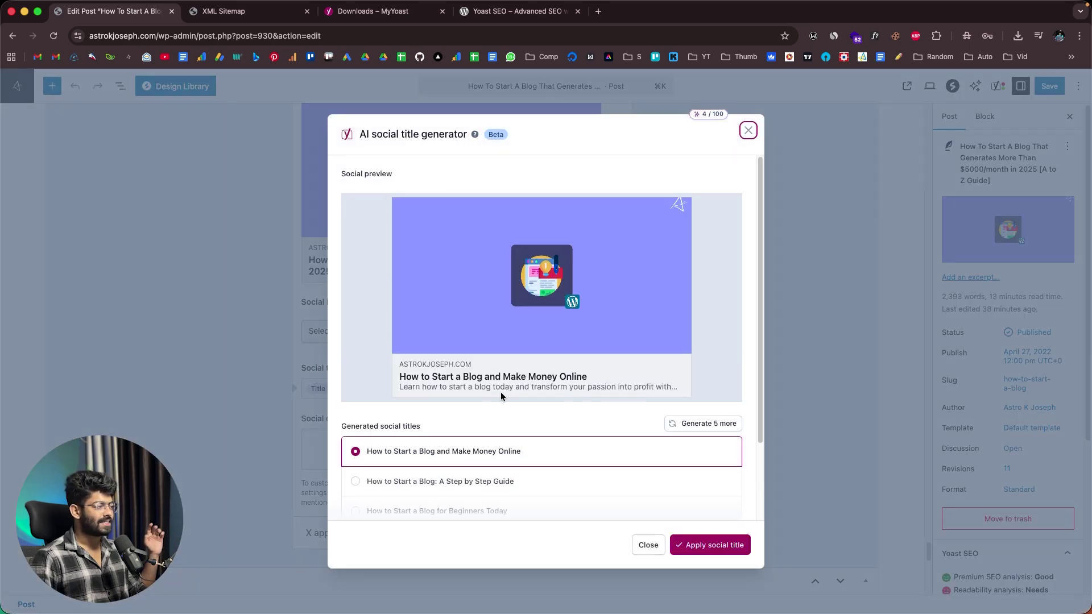
- Dismiss the AI title suggestions, save the post, and switch to the XML sitemap index tab
{"action": "key", "text": "Escape"}
{"action": "scroll", "coordinate": [632, 306], "scroll_direction": "down", "scroll_amount": 2}
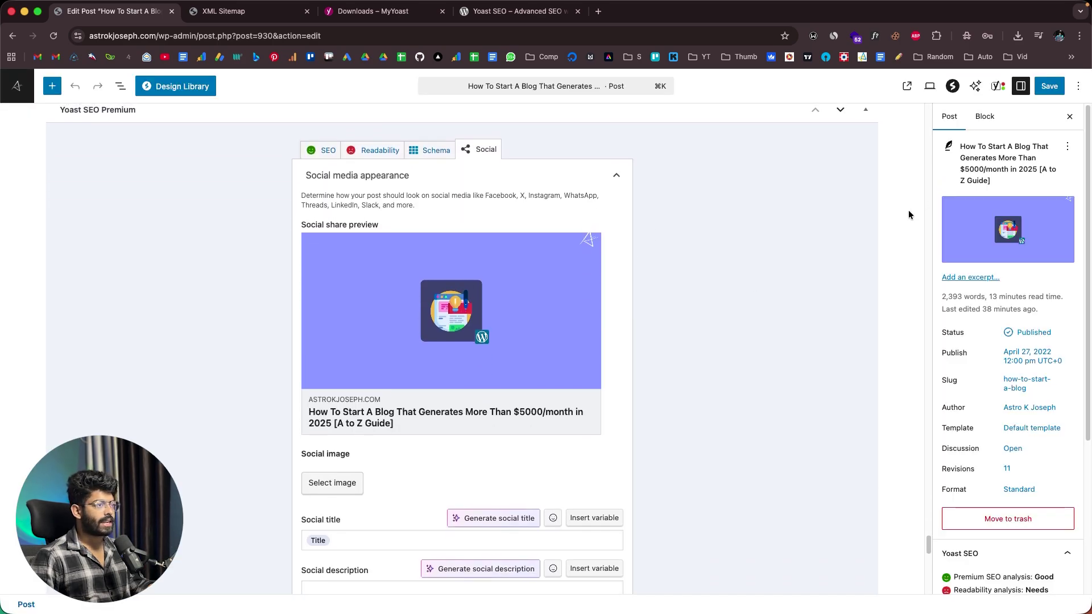
{"action": "left_click", "coordinate": [1038, 87]}
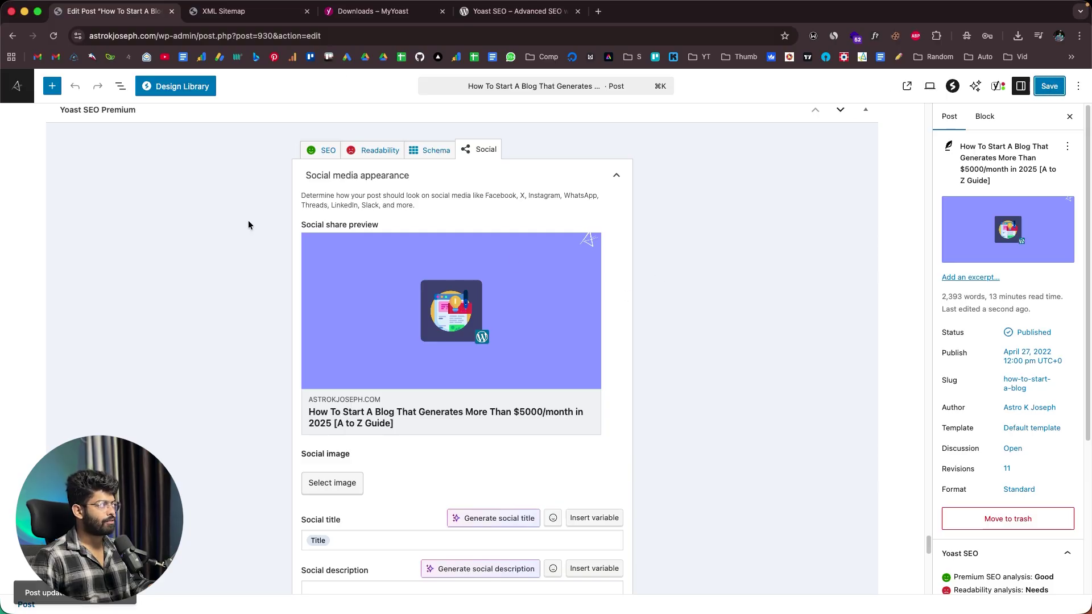
{"action": "left_click", "coordinate": [245, 12]}
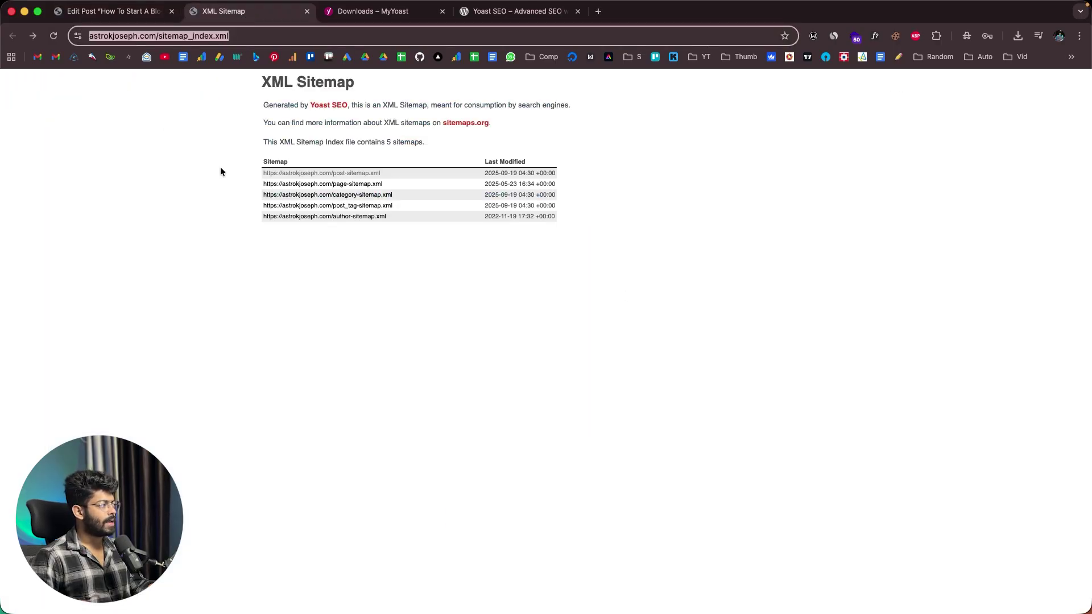
- Open post-sitemap.xml, check the latest post's 2025-09-19 modification date, and return to the editor
{"action": "left_click", "coordinate": [334, 173]}
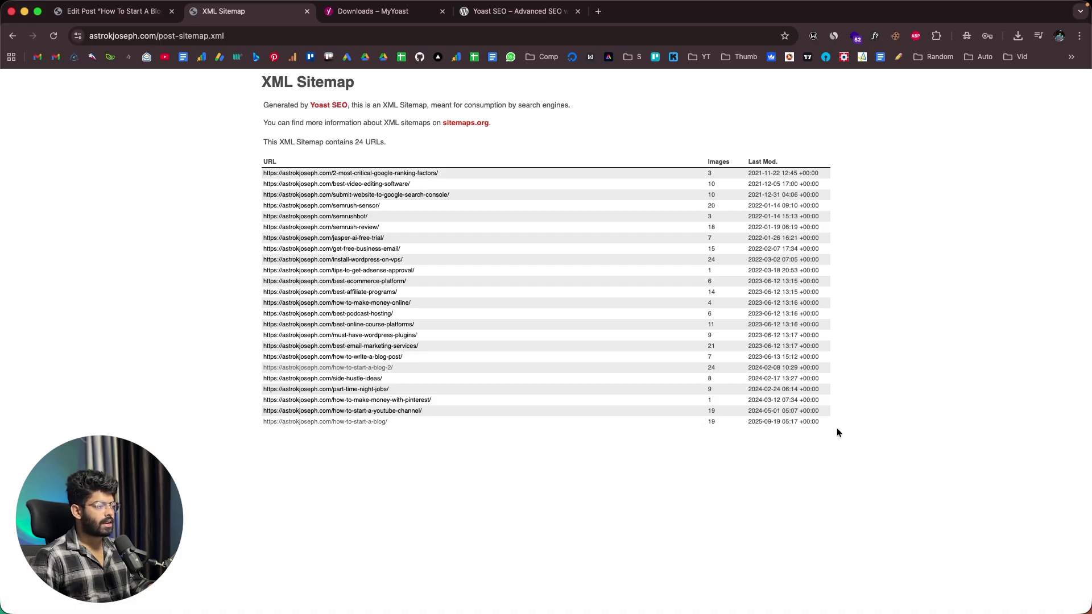
{"action": "left_click_drag", "start_coordinate": [831, 425], "coordinate": [749, 423]}
{"action": "left_click", "coordinate": [688, 466]}
{"action": "left_click", "coordinate": [113, 10]}
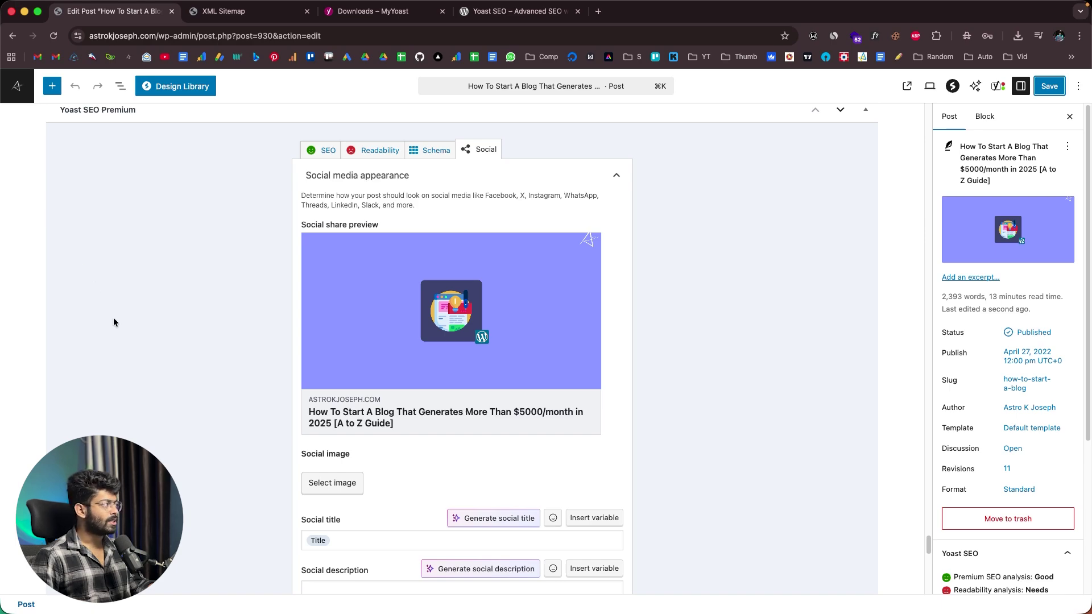
- Exit the post editor through the WordPress logo to reach the admin area
{"action": "scroll", "coordinate": [200, 333], "scroll_direction": "up", "scroll_amount": 5}
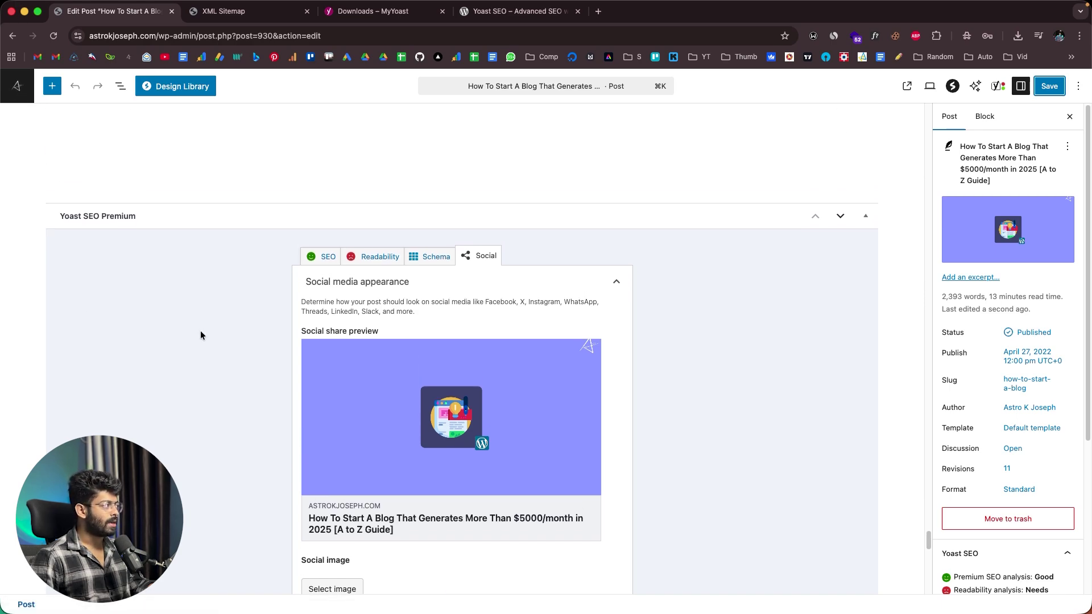
{"action": "left_click", "coordinate": [17, 86]}
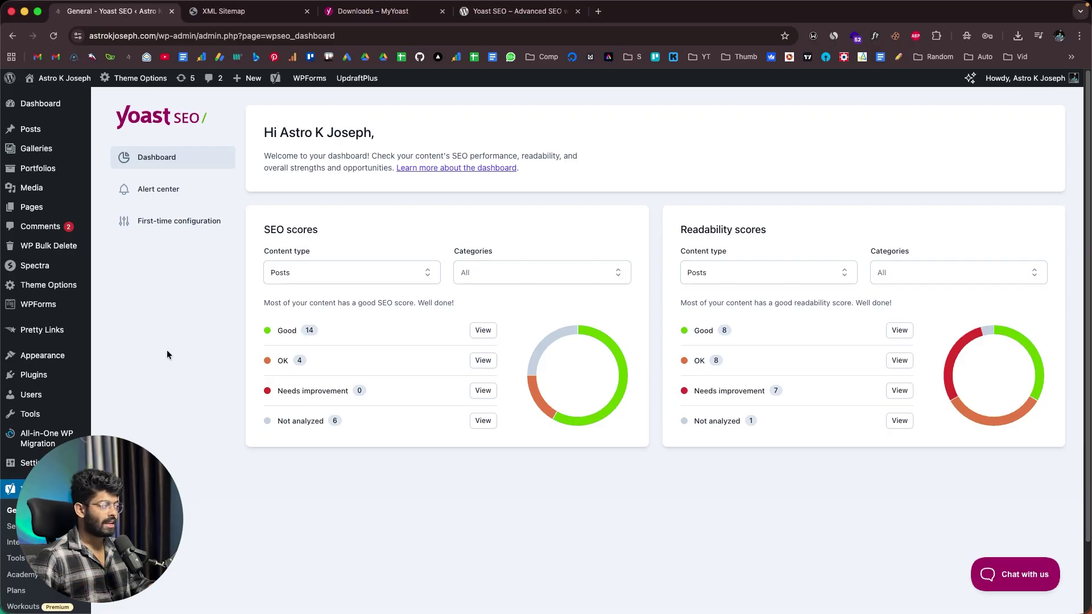
- Open Yoast SEO Settings and view the site features
{"action": "scroll", "coordinate": [186, 370], "scroll_direction": "down", "scroll_amount": 2}
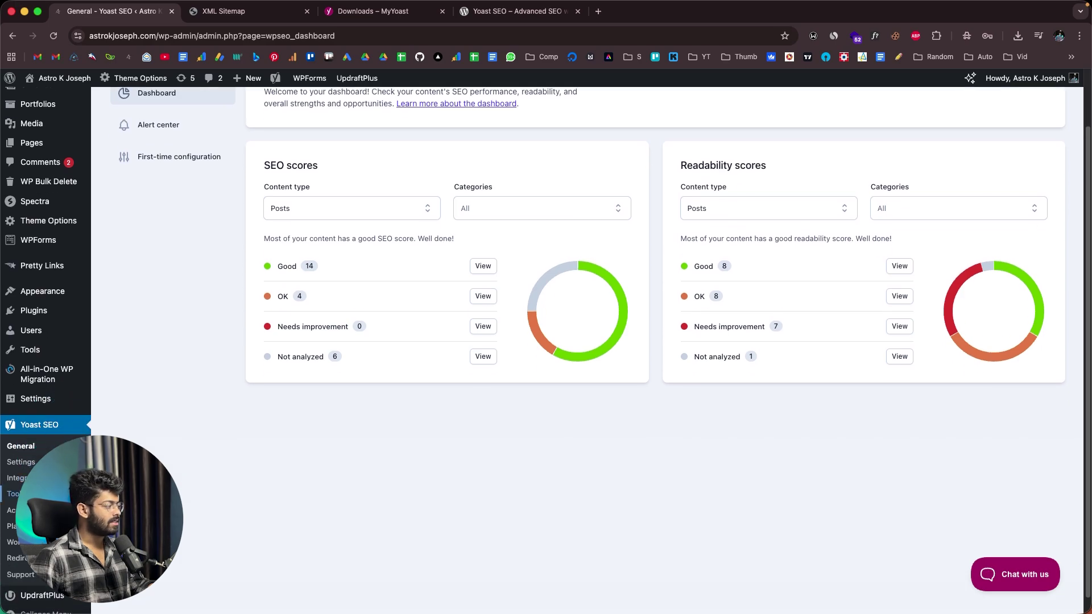
{"action": "left_click", "coordinate": [16, 461]}
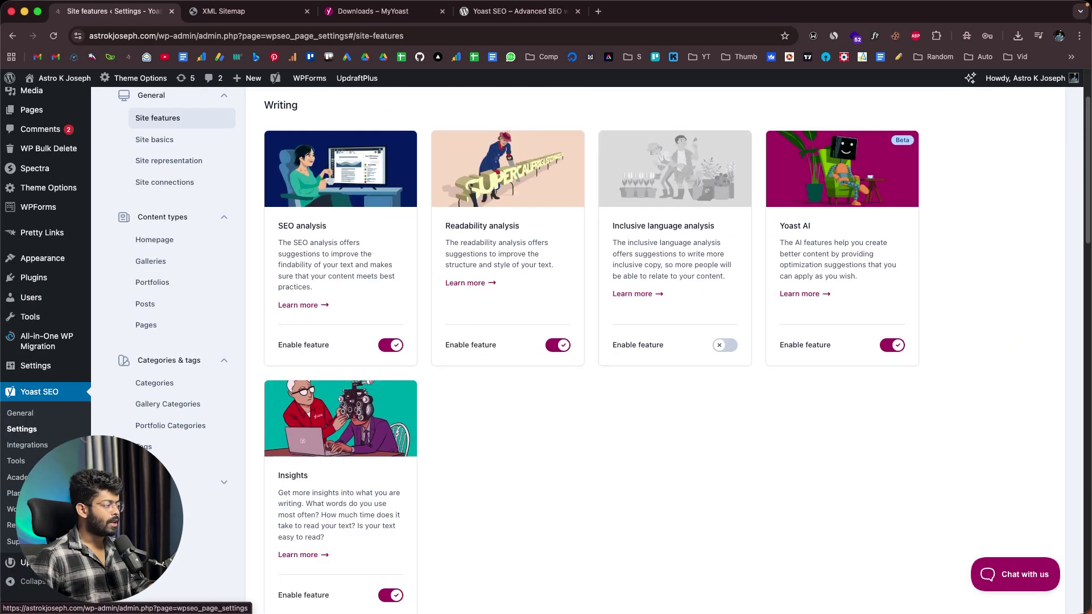
{"action": "scroll", "coordinate": [444, 264], "scroll_direction": "down", "scroll_amount": 2}
{"action": "scroll", "coordinate": [438, 244], "scroll_direction": "up", "scroll_amount": 2}
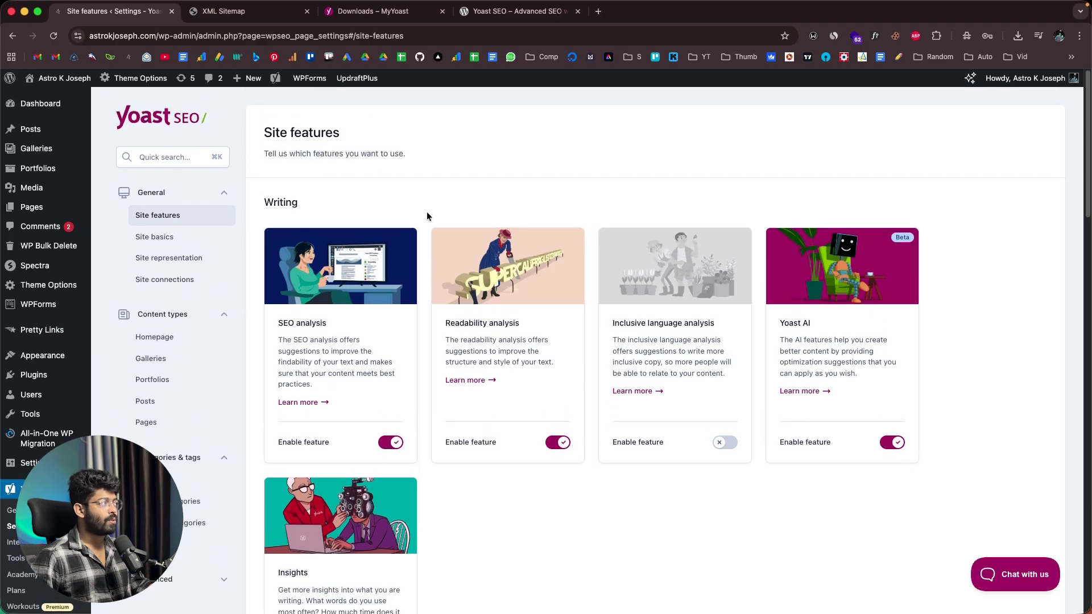
- Visit the MyYoast home page, then the wordpress.org Yoast SEO plugin page
{"action": "left_click", "coordinate": [347, 13]}
{"action": "left_click", "coordinate": [107, 114]}
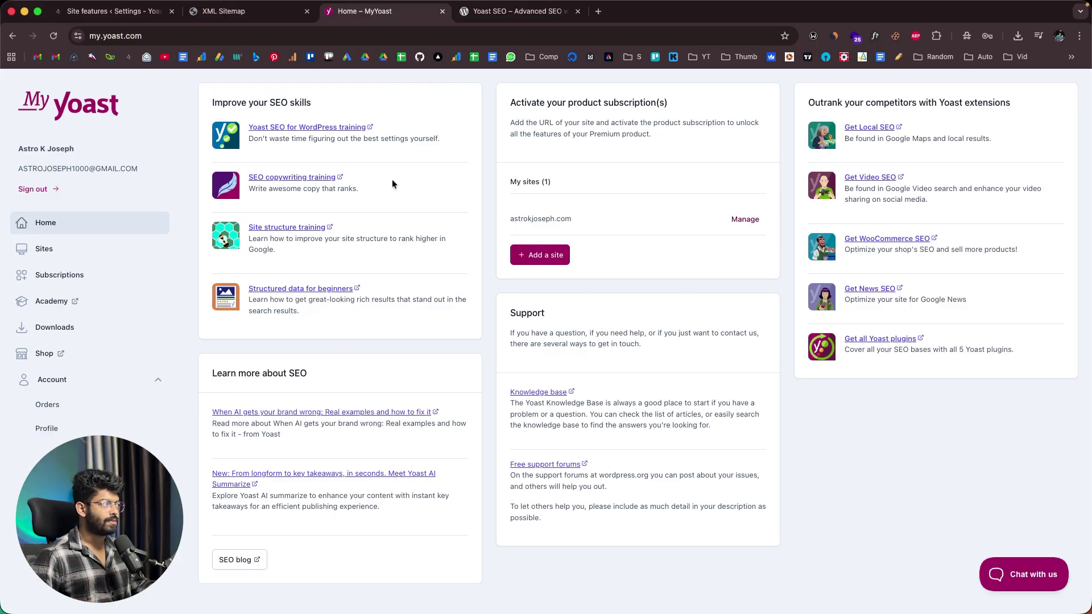
{"action": "left_click", "coordinate": [504, 13]}
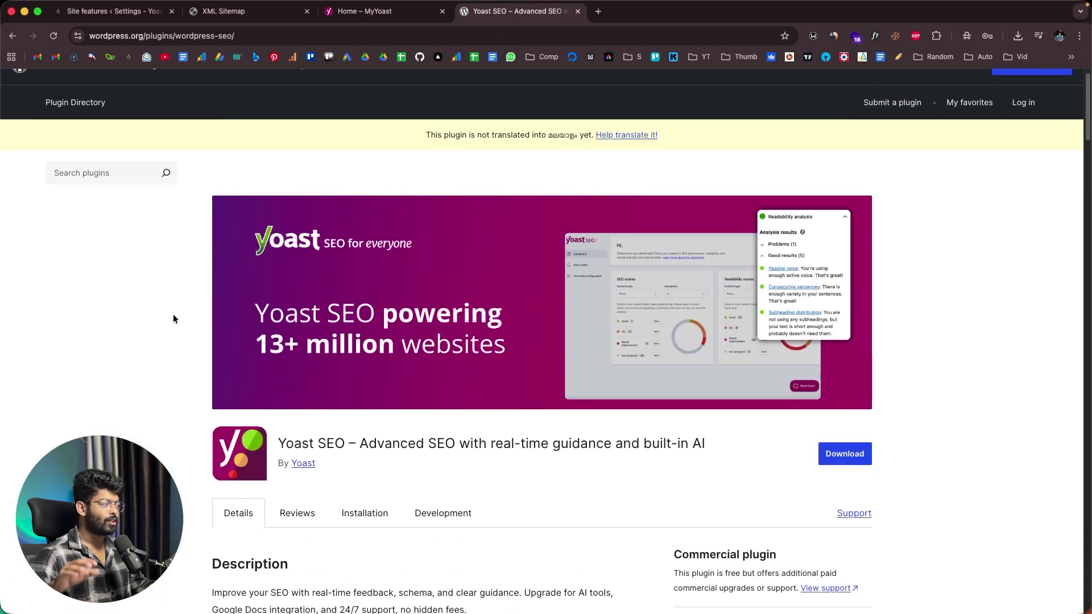
{"action": "scroll", "coordinate": [173, 319], "scroll_direction": "up", "scroll_amount": 1}
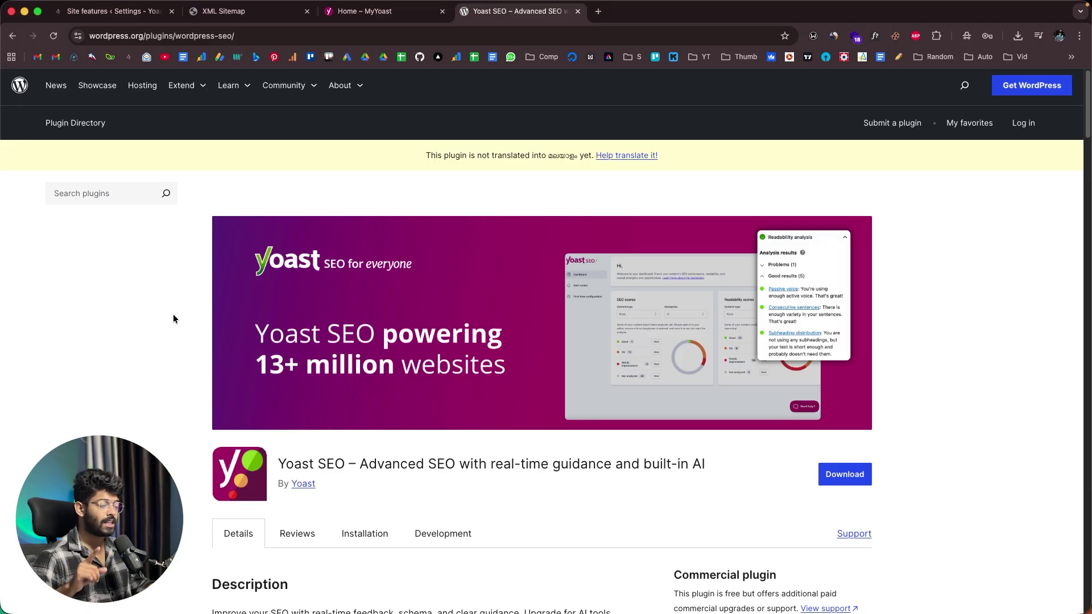
{"action": "scroll", "coordinate": [173, 319], "scroll_direction": "down", "scroll_amount": 1}
{"action": "scroll", "coordinate": [173, 318], "scroll_direction": "down", "scroll_amount": 1}
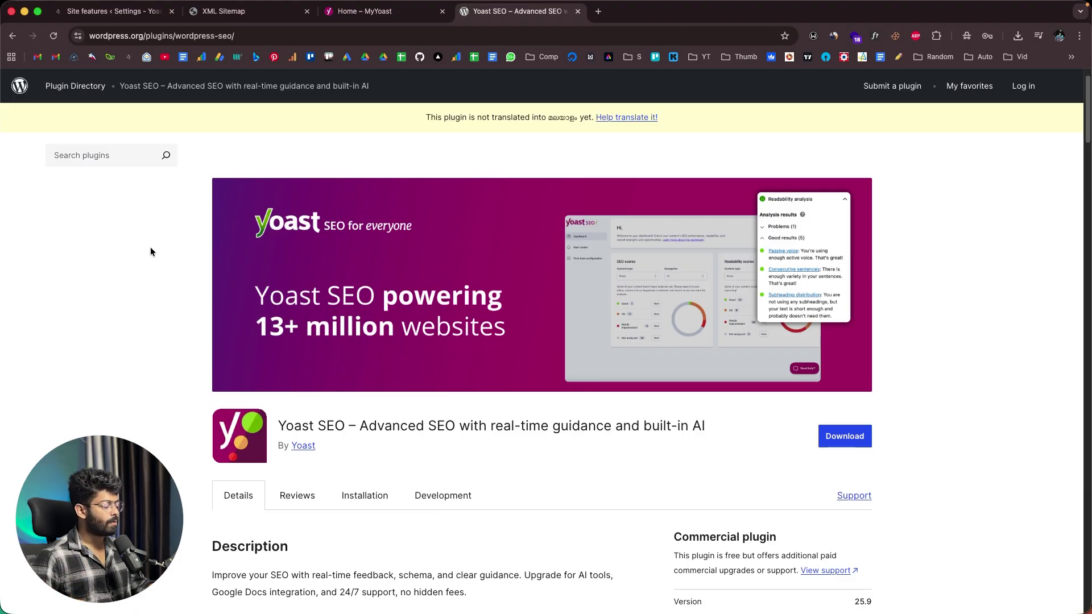
{"action": "scroll", "coordinate": [354, 323], "scroll_direction": "down", "scroll_amount": 2}
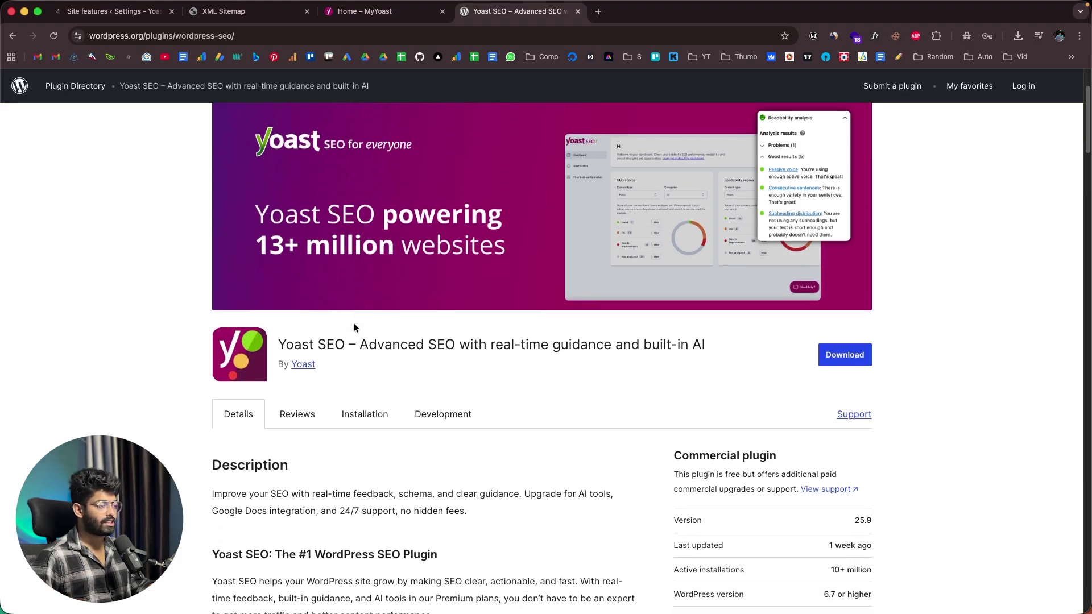
{"action": "scroll", "coordinate": [452, 327], "scroll_direction": "down", "scroll_amount": 5}
{"action": "scroll", "coordinate": [527, 382], "scroll_direction": "up", "scroll_amount": 6}
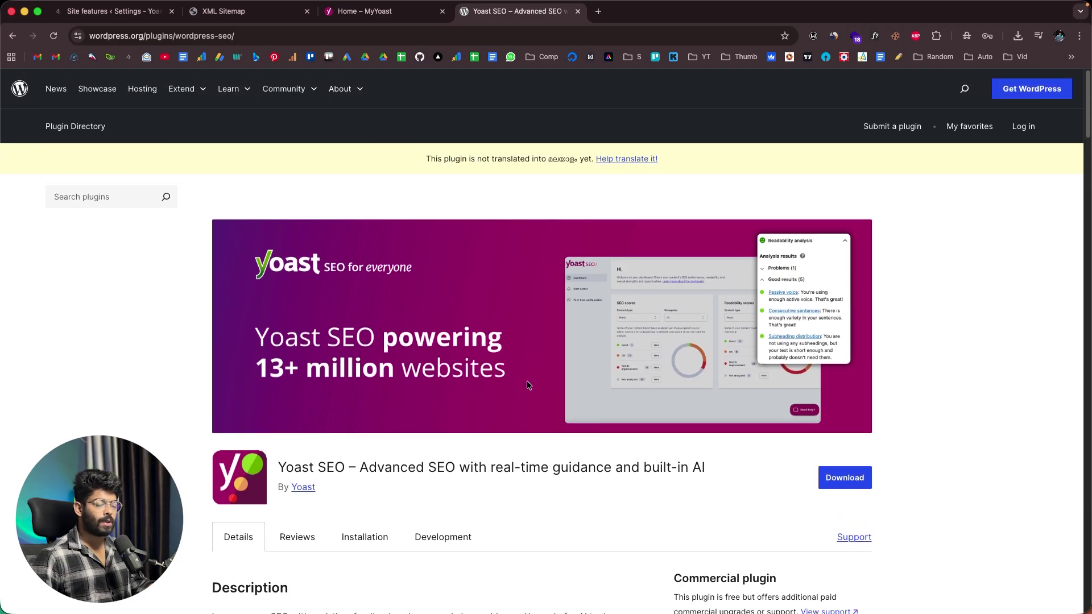